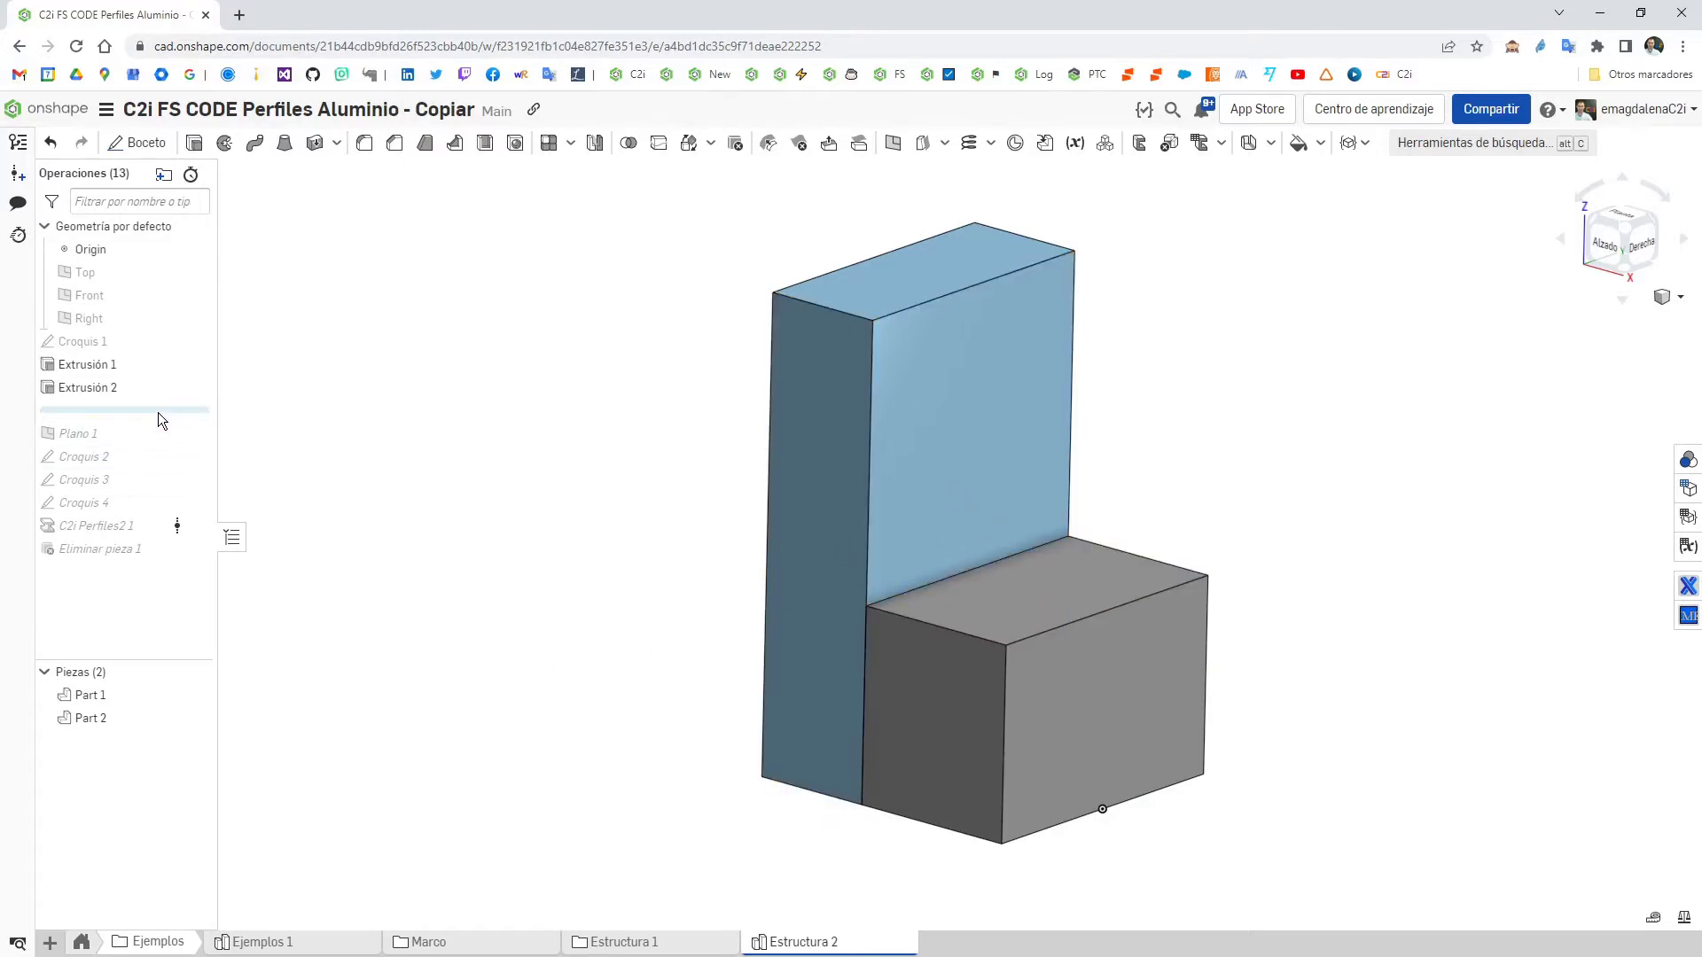
- Roll the feature history forward past Croquis 4 and on past the C2i Perfiles2 1 feature
left_click_drag(158, 412, 174, 512)
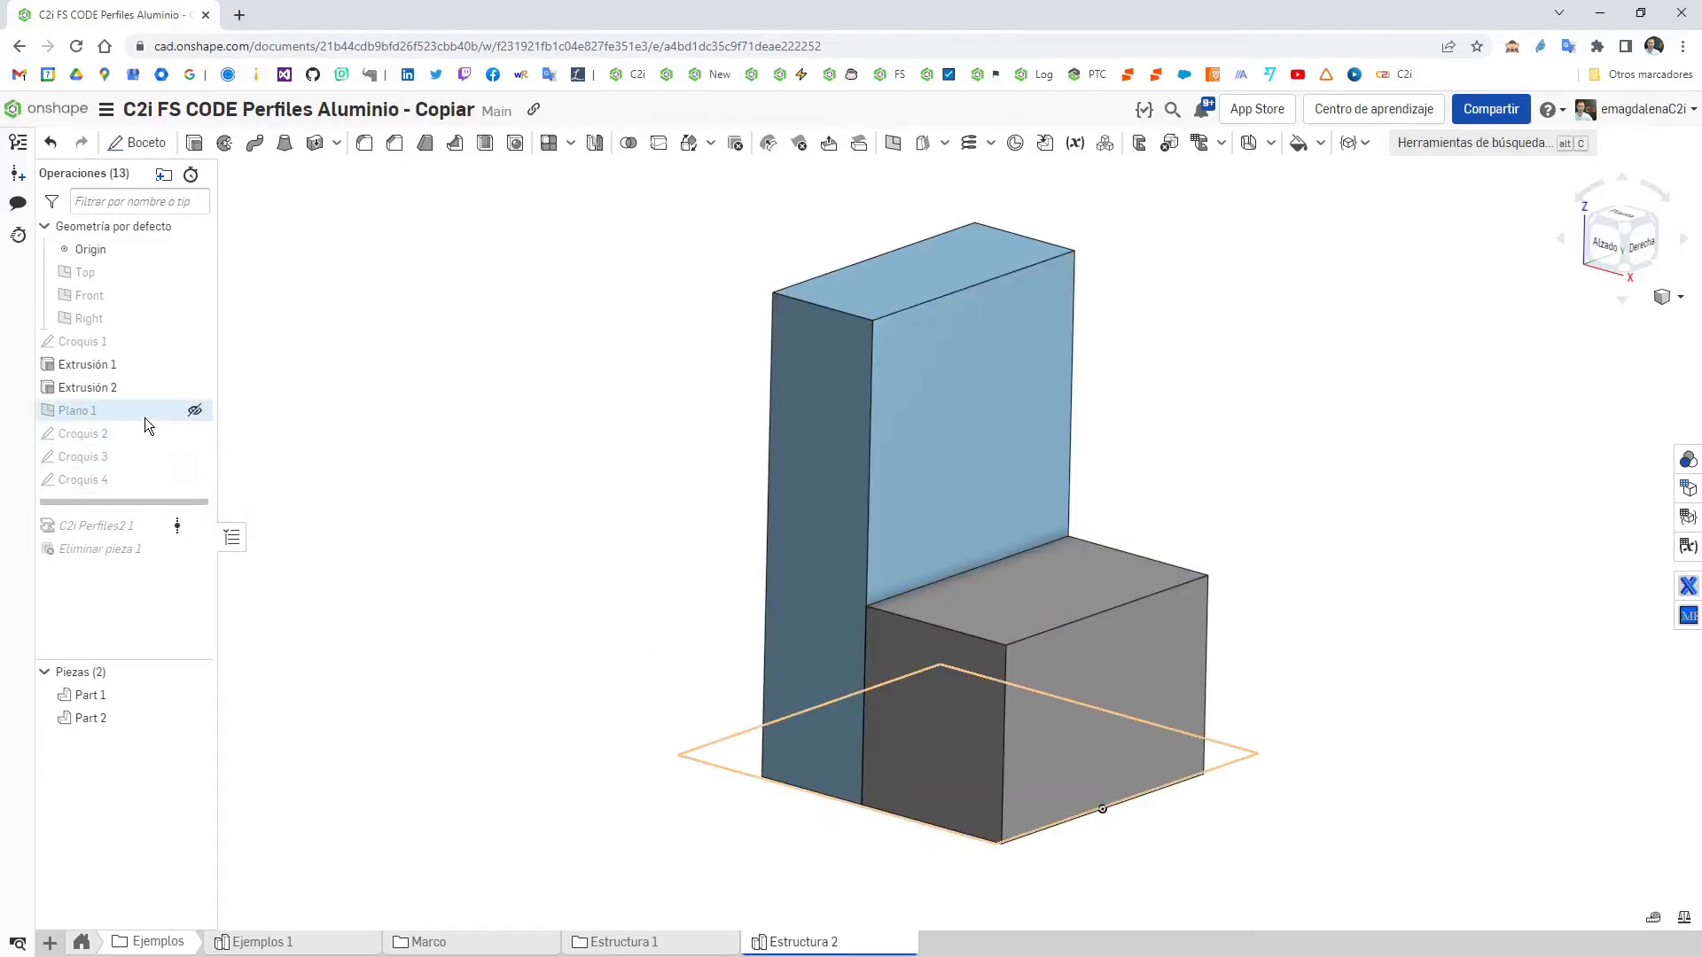
right_click_drag(450, 424, 408, 379)
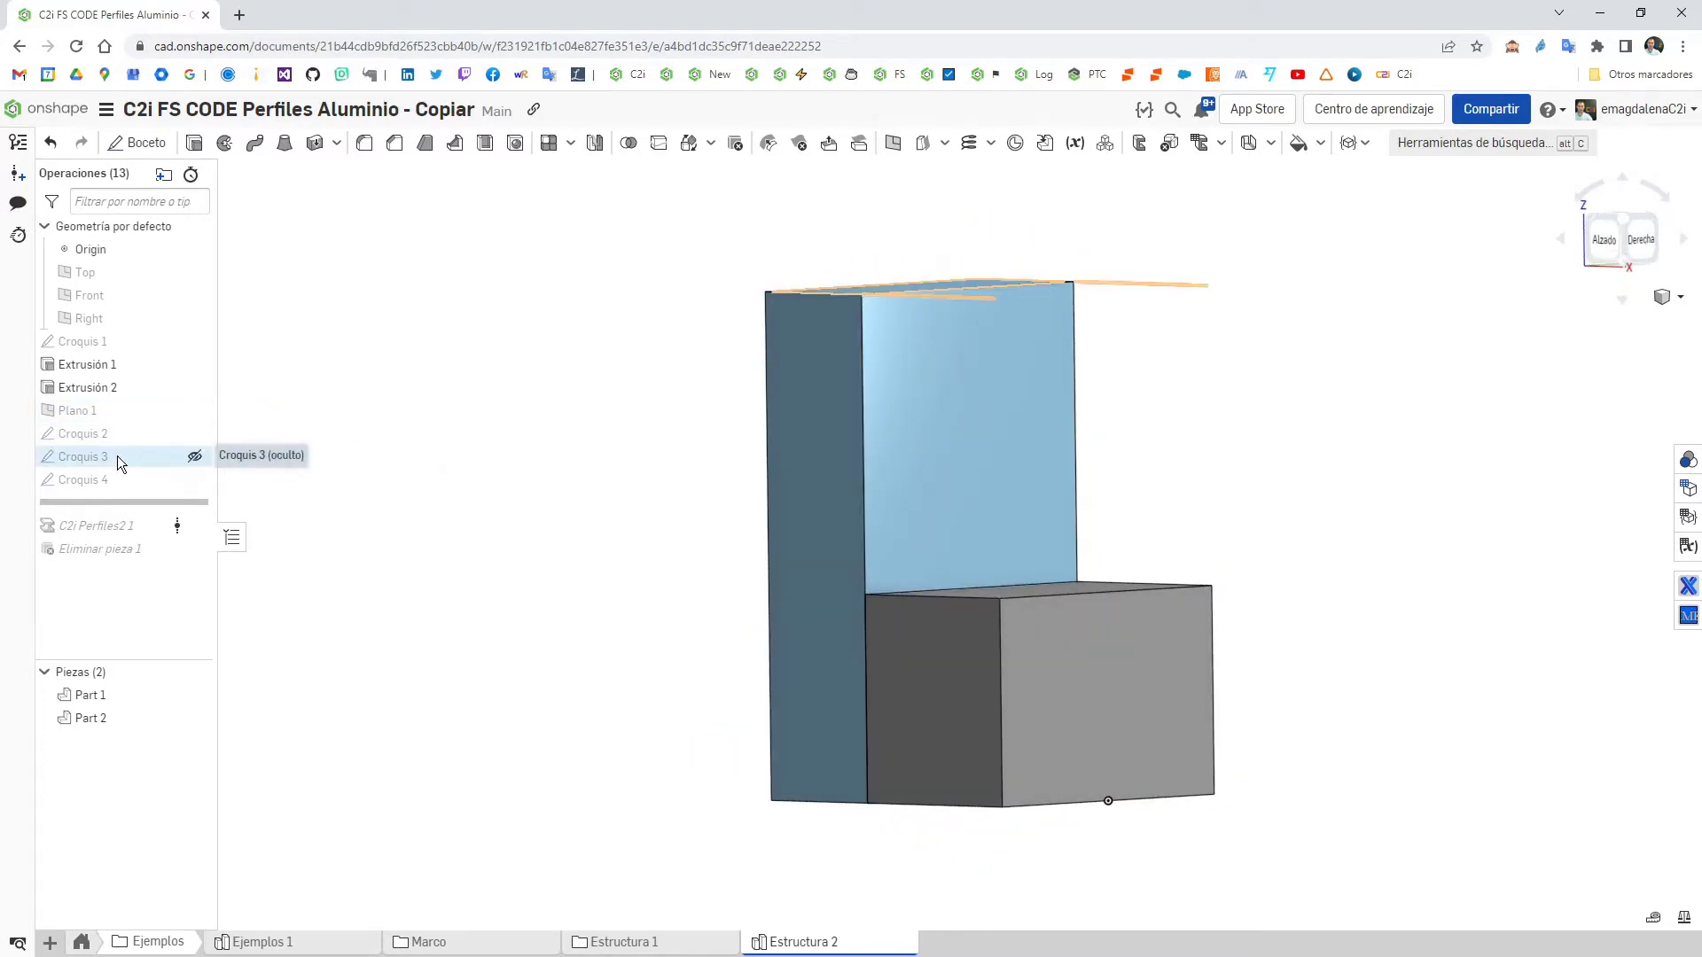
right_click_drag(315, 487, 216, 482)
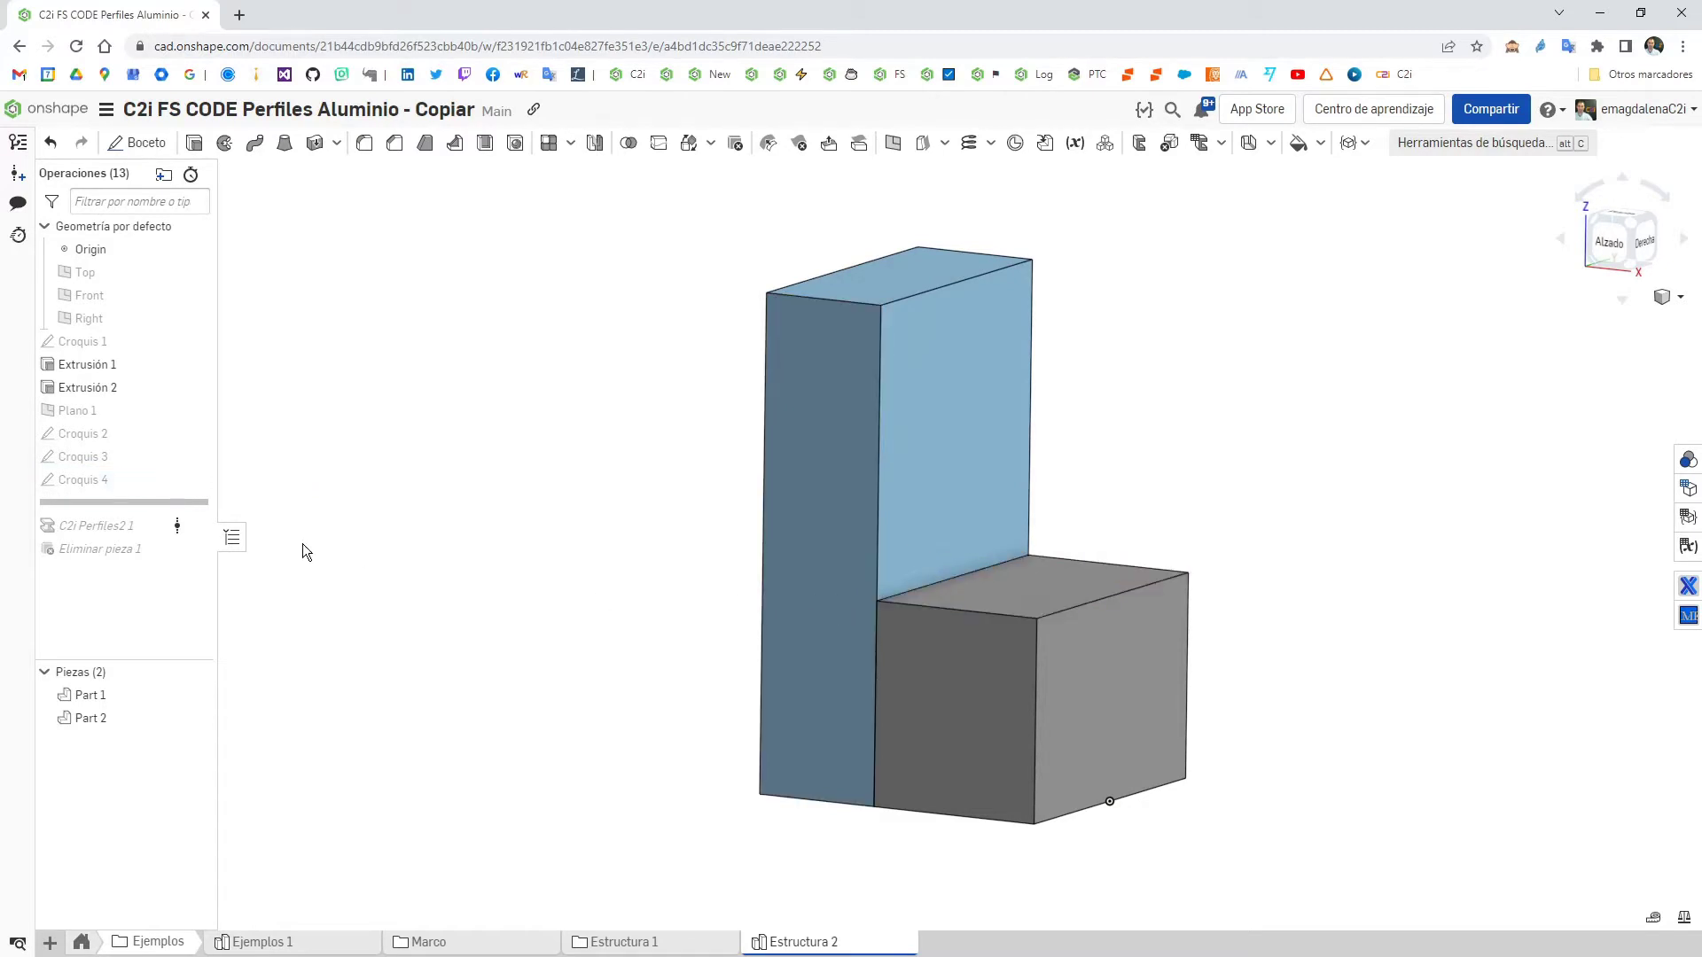
left_click_drag(190, 500, 189, 525)
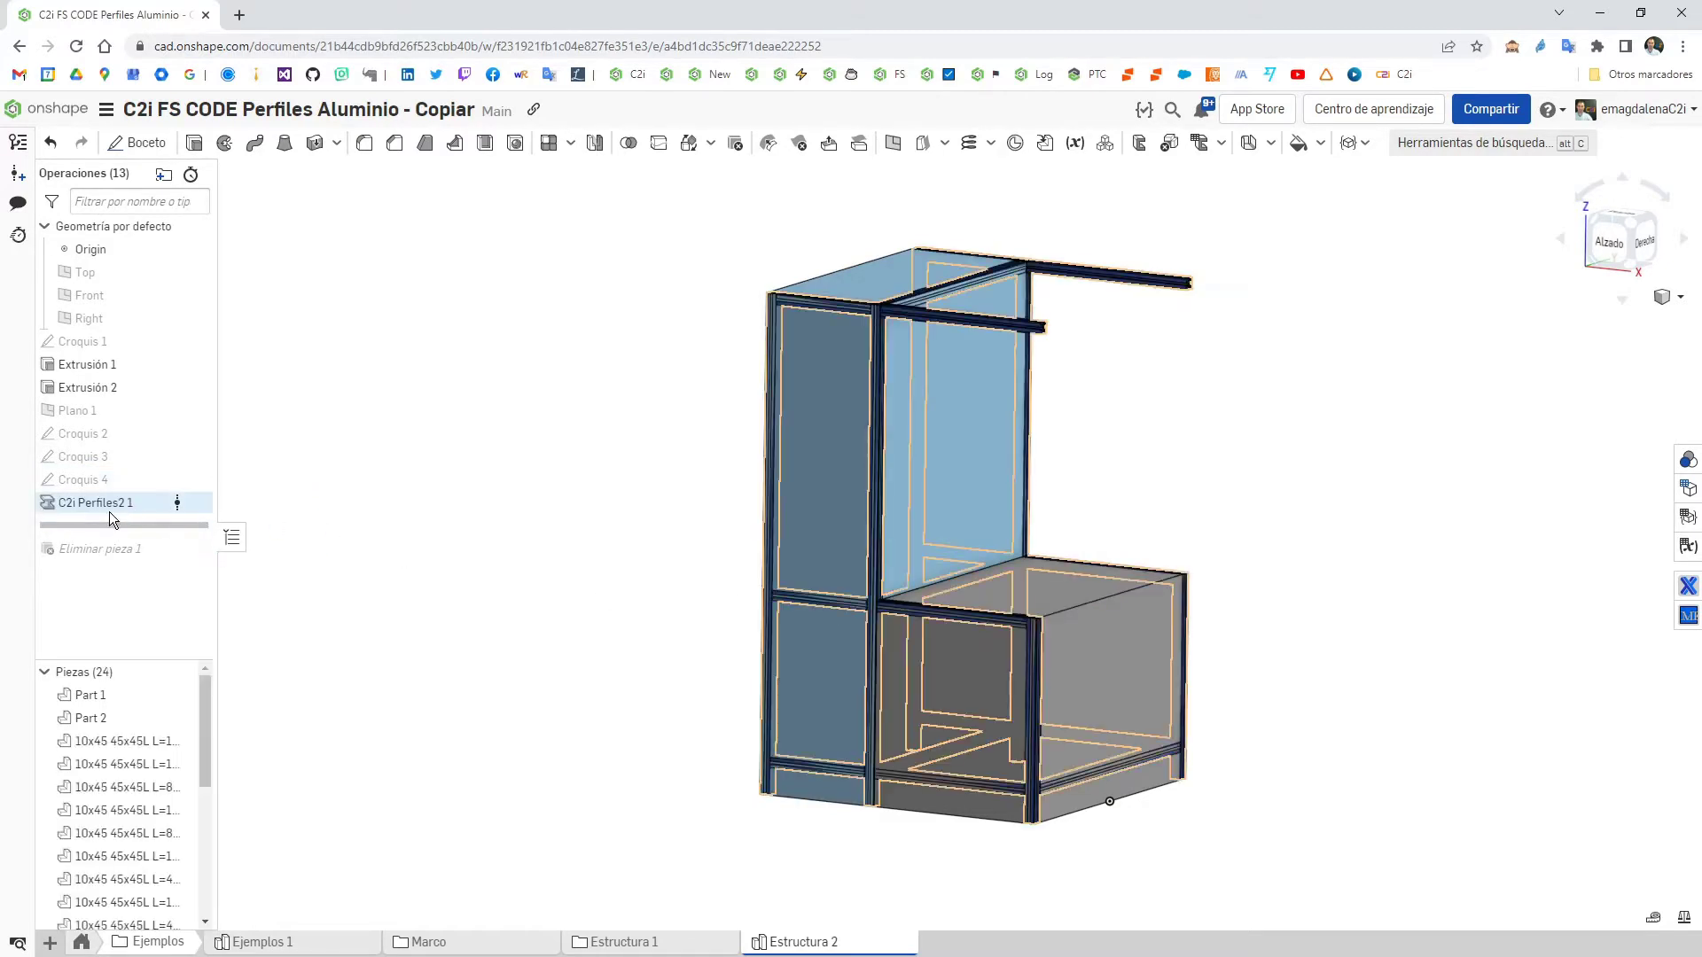
right_click_drag(567, 592, 630, 619)
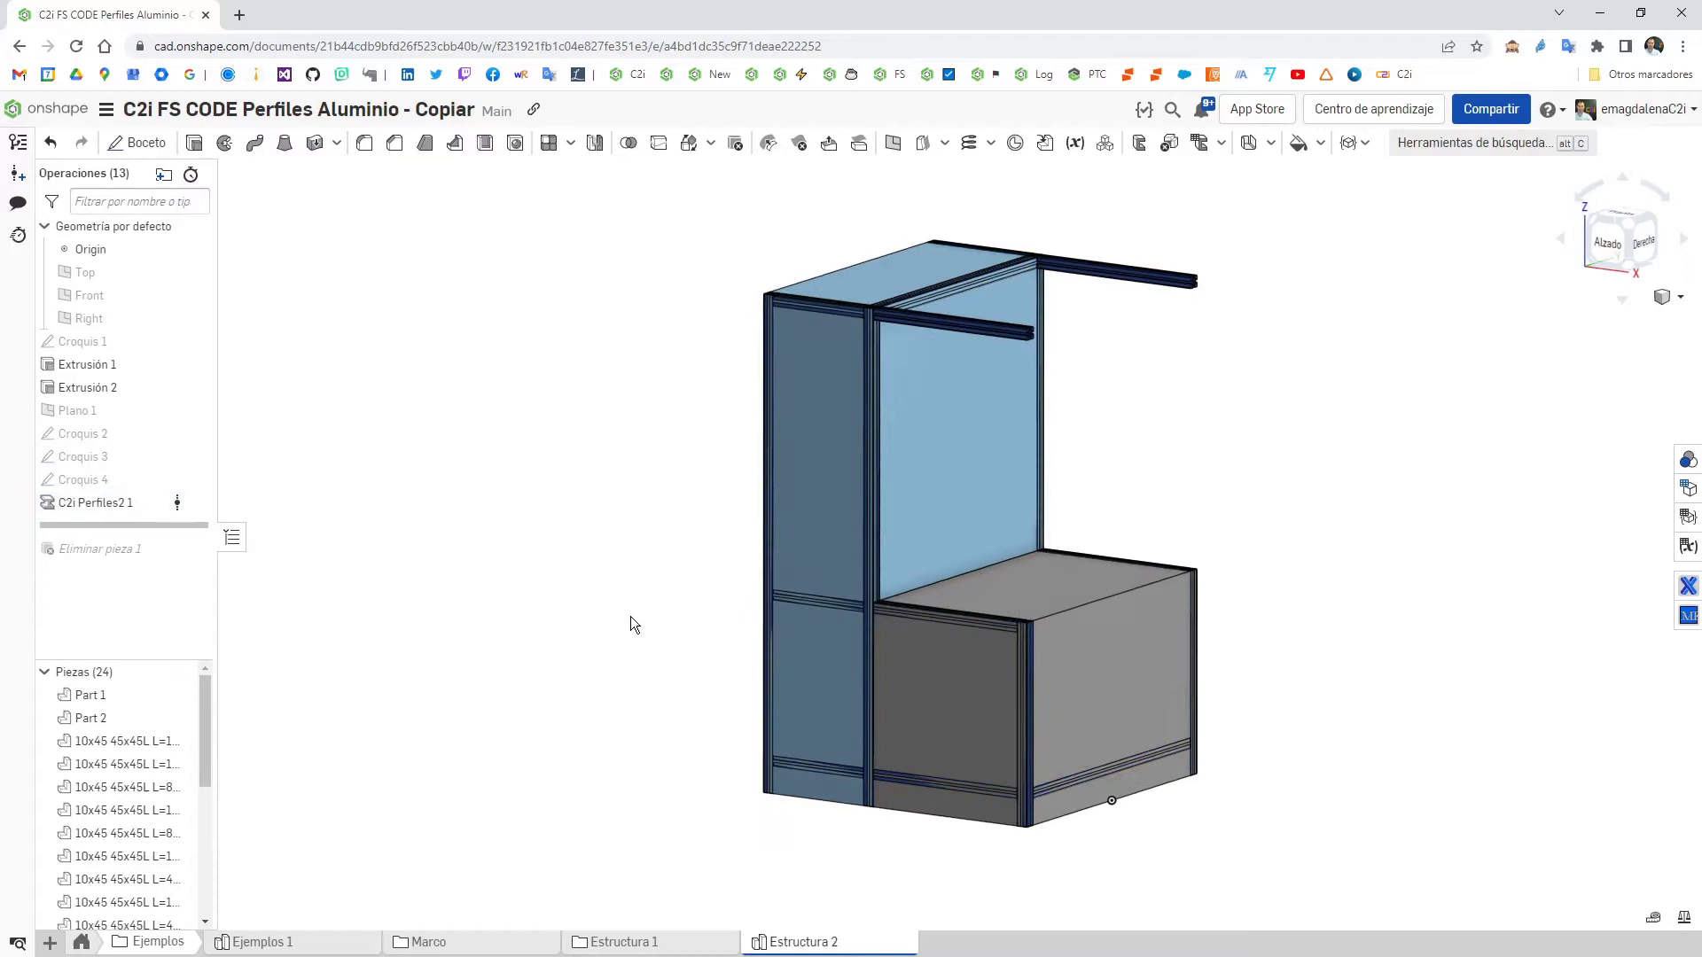
- Review the profile groups of C2i Perfiles2 1 and roll the history forward past Eliminar pieza 1
double_click(108, 503)
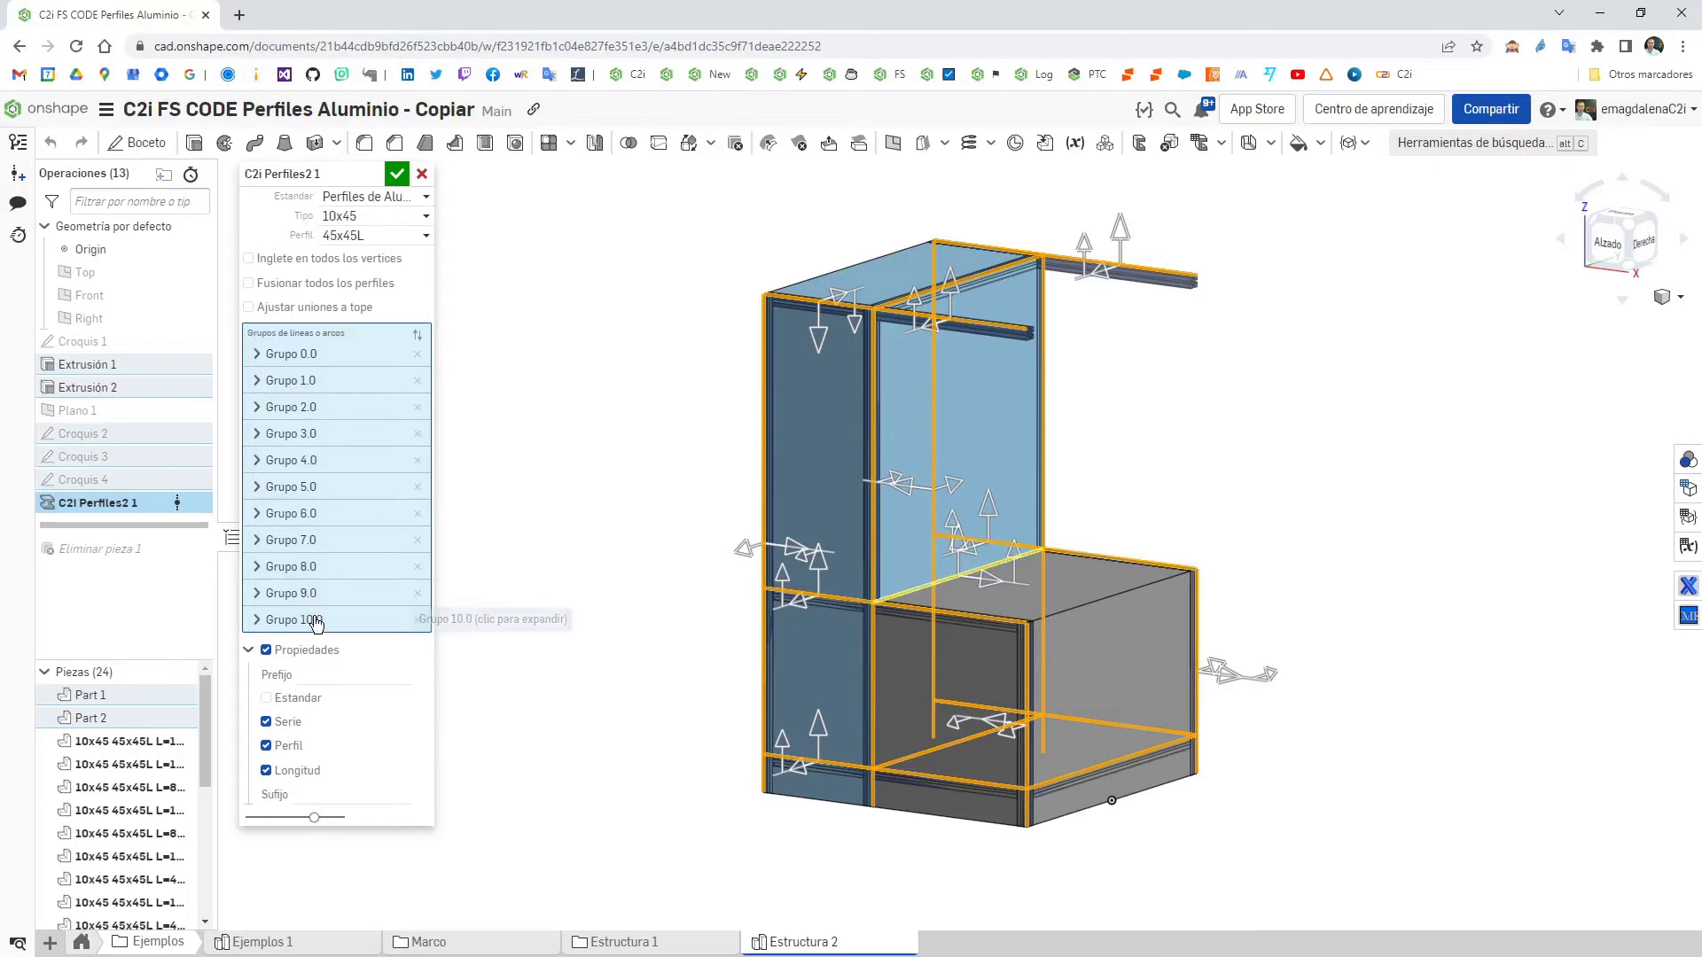
left_click(396, 173)
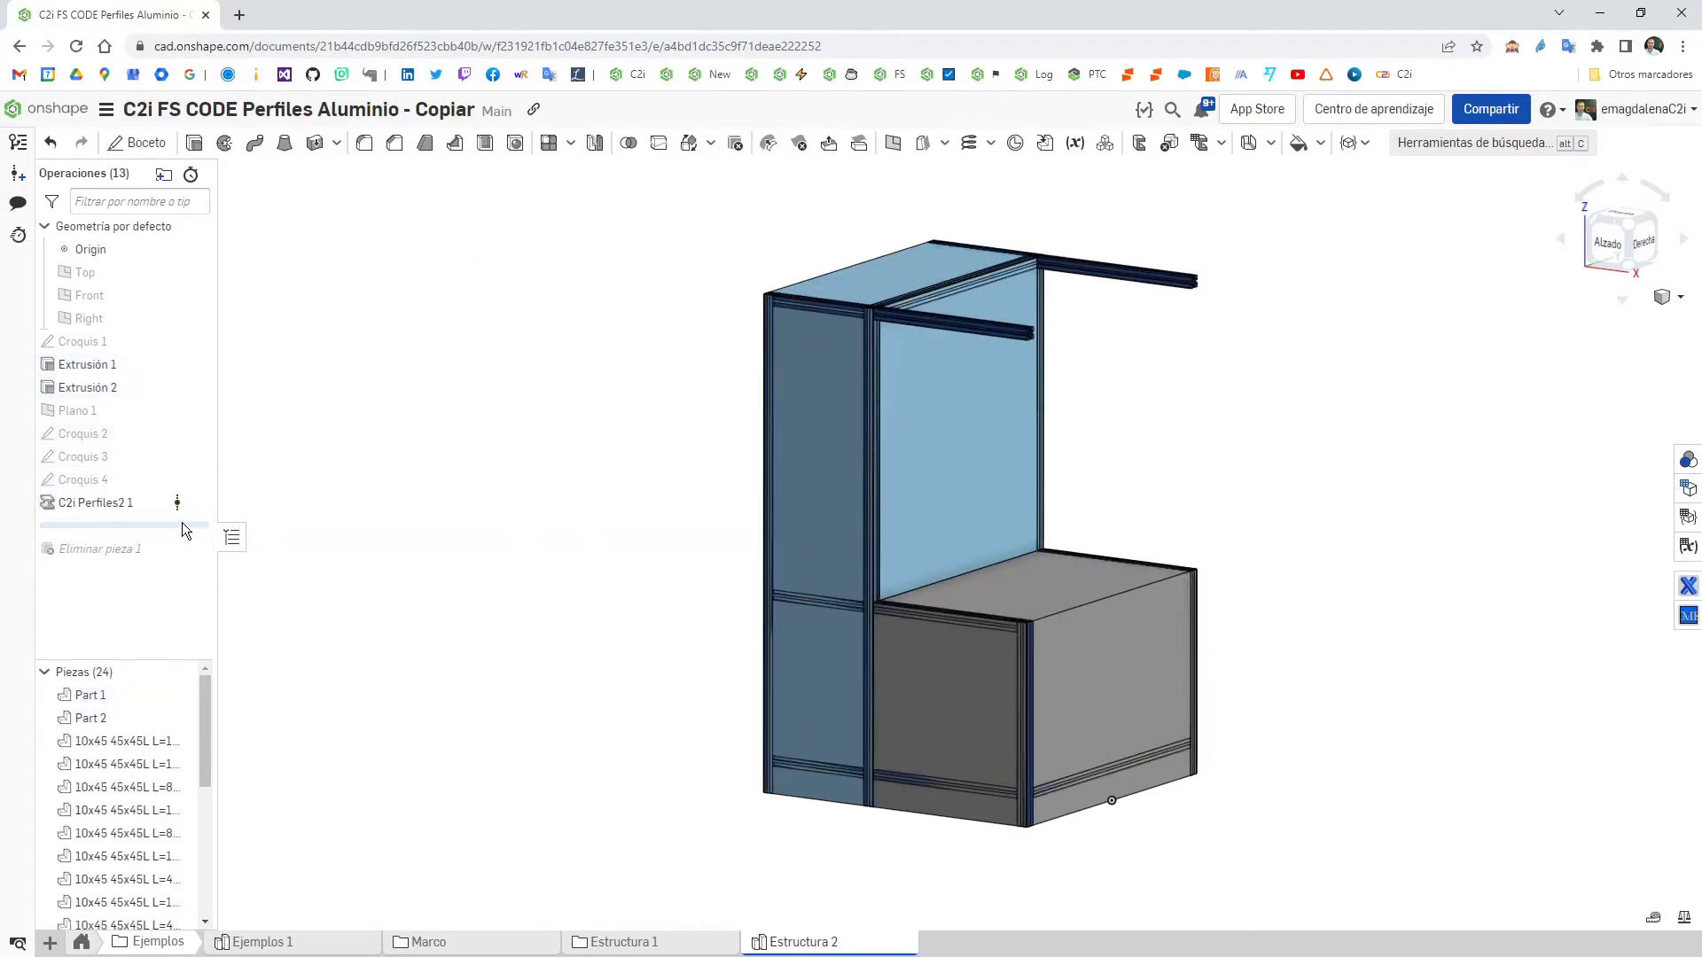
left_click_drag(183, 523, 189, 561)
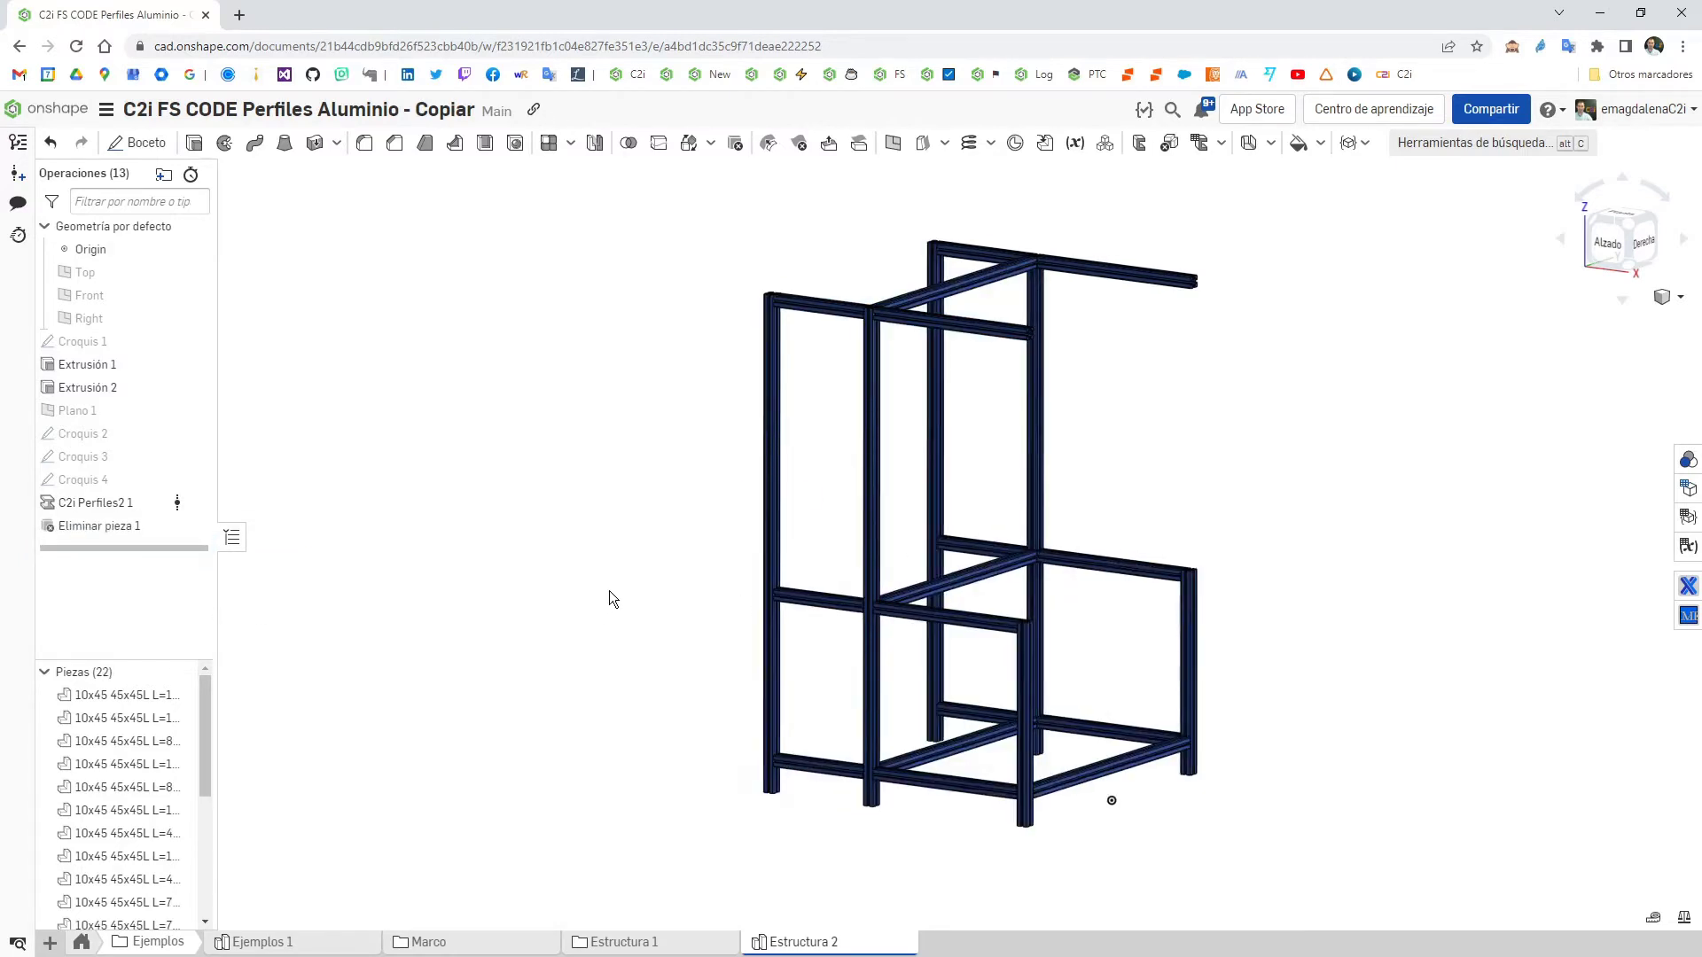
mouse_move(609, 590)
right_mouse_down()
mouse_move(588, 608)
mouse_move(607, 597)
right_mouse_up()
scroll(796, 295, "up", 6)
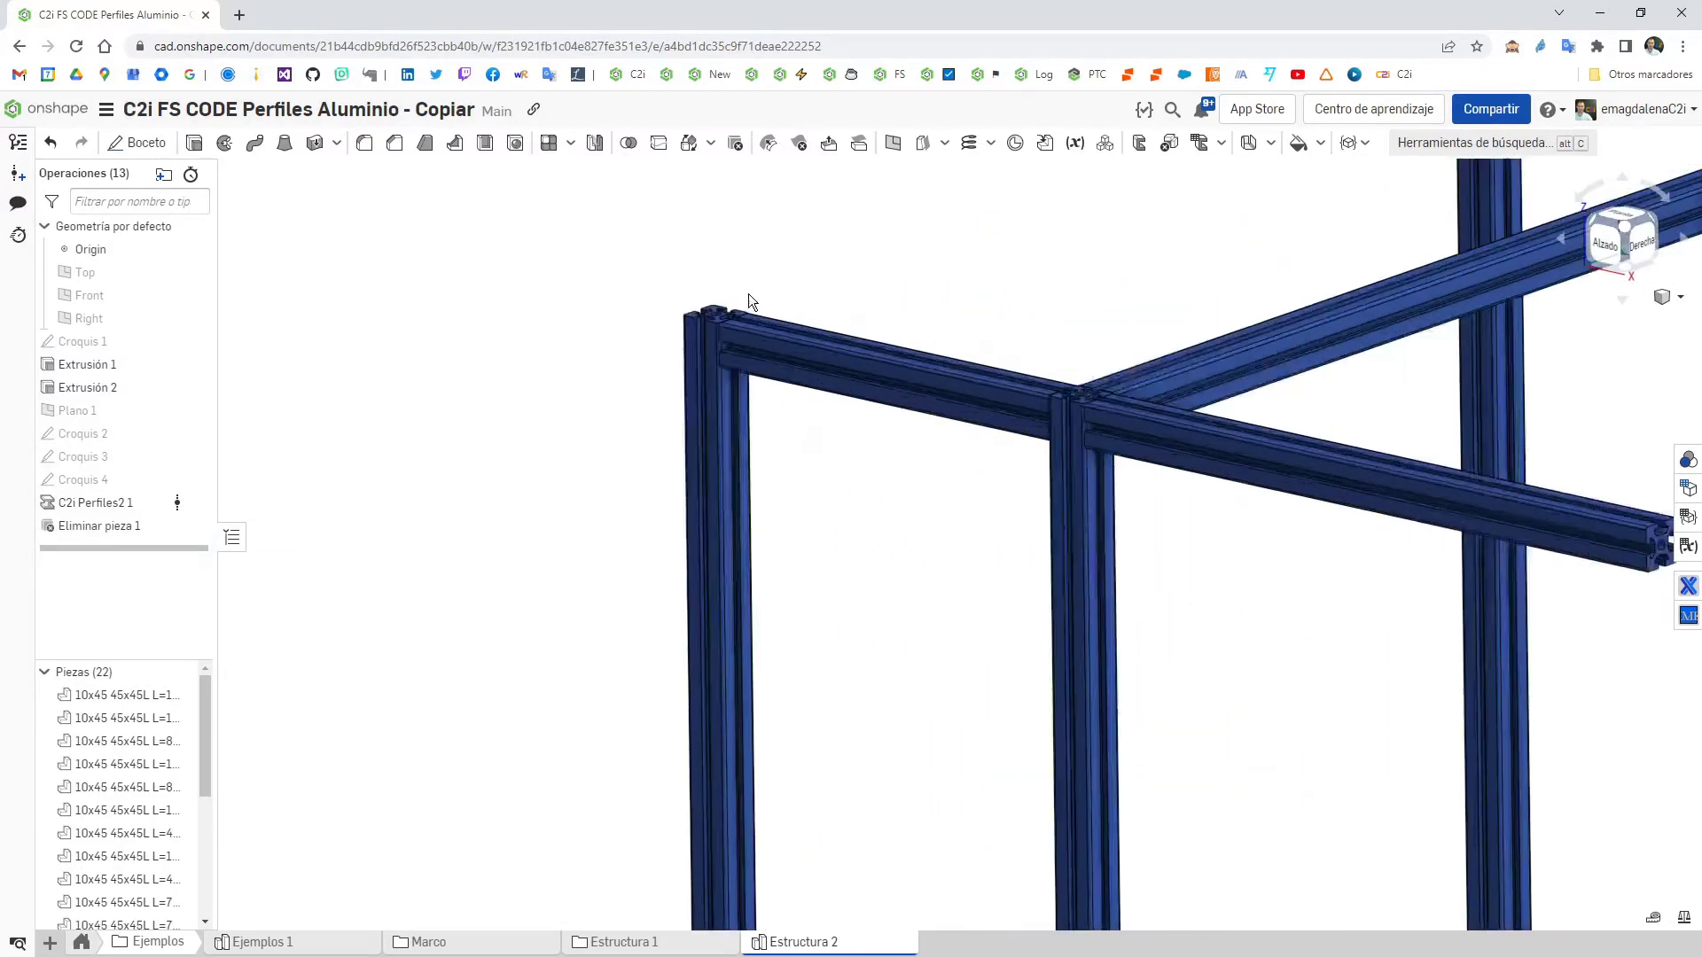
scroll(747, 297, "down", 2)
key("f")
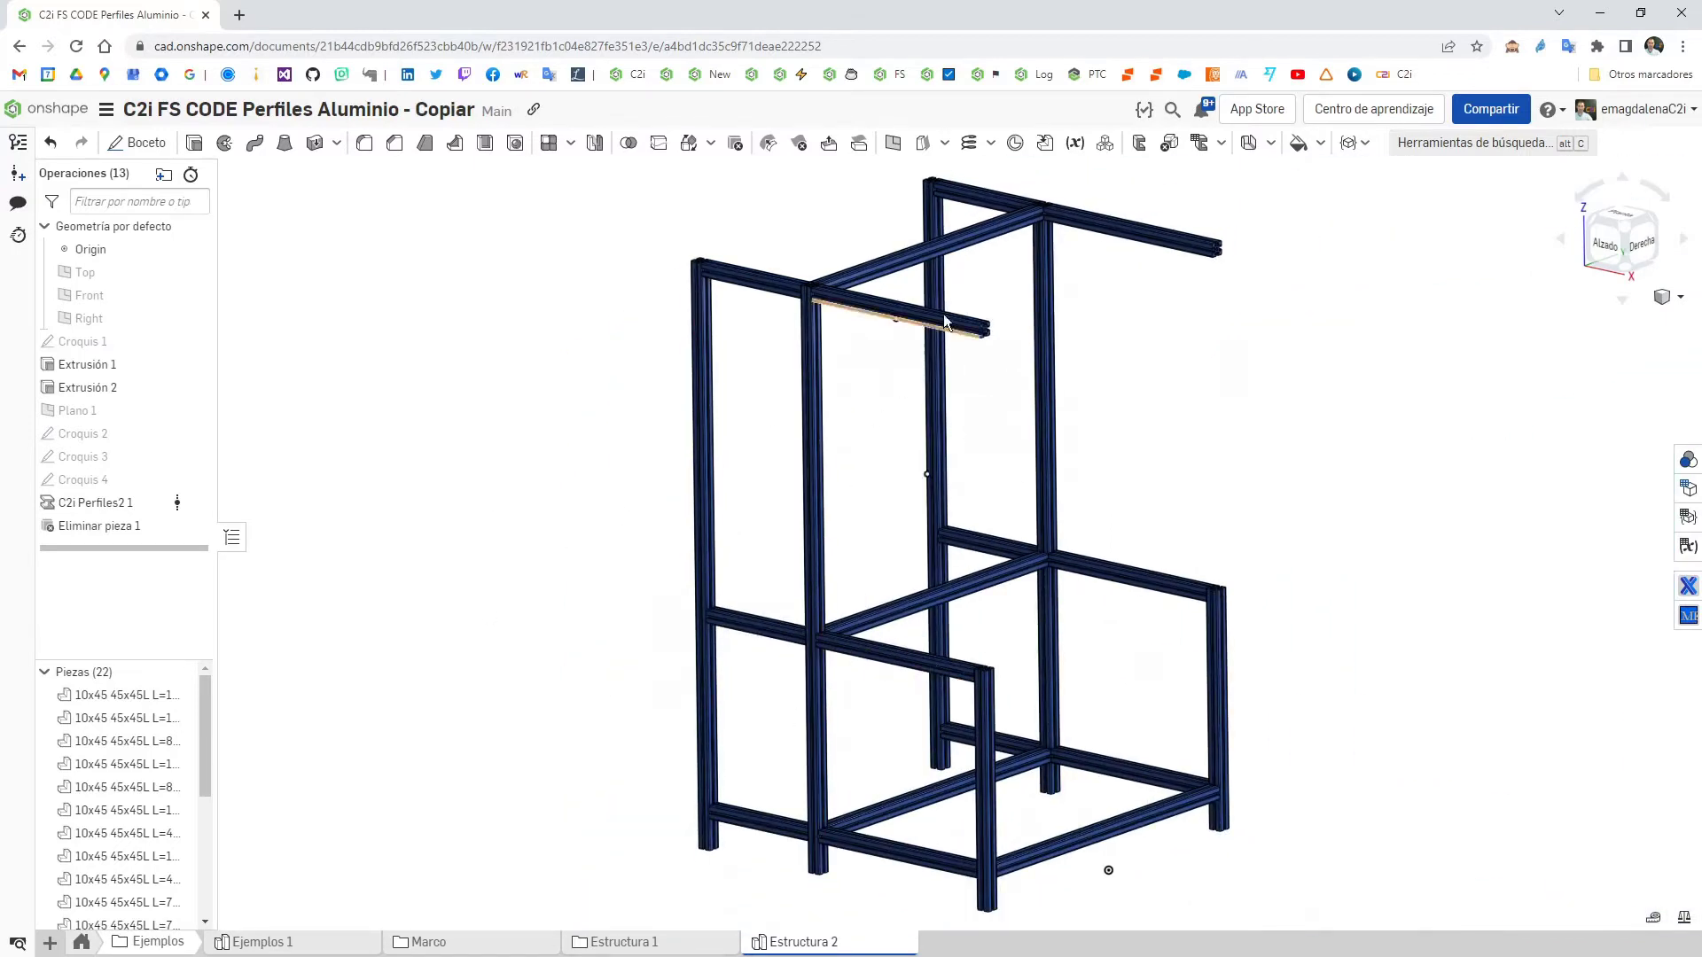
- Create a cut list that includes all the frames and display its table
left_click(1172, 147)
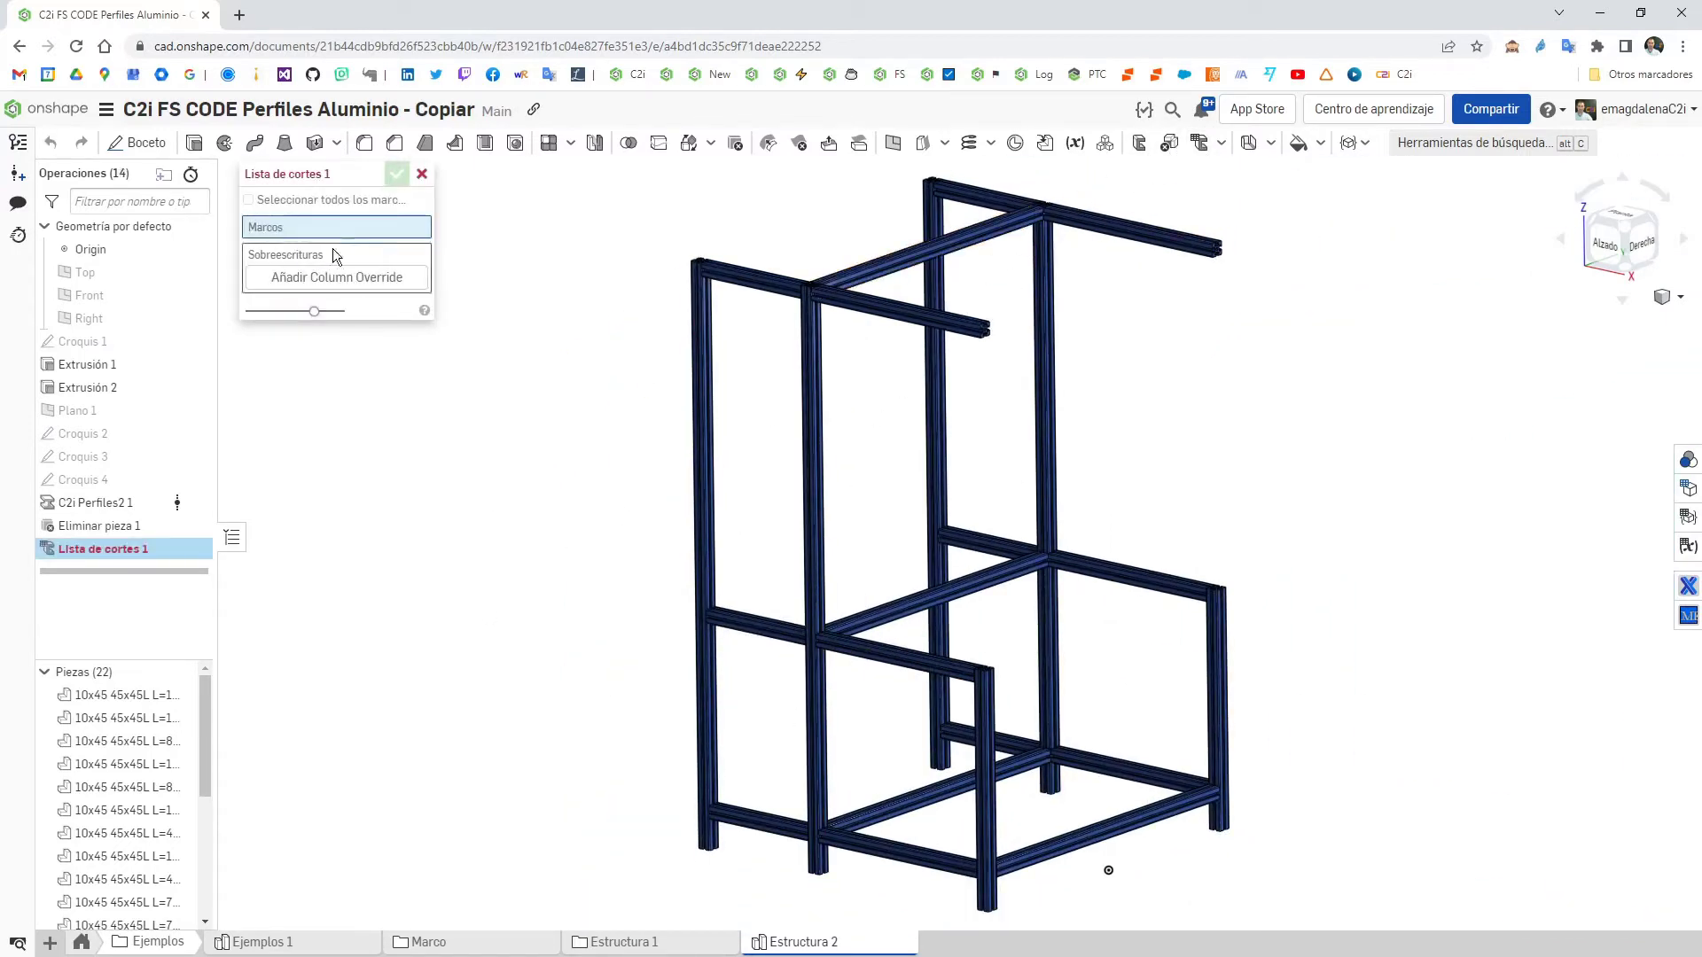
left_click(359, 202)
left_click(396, 173)
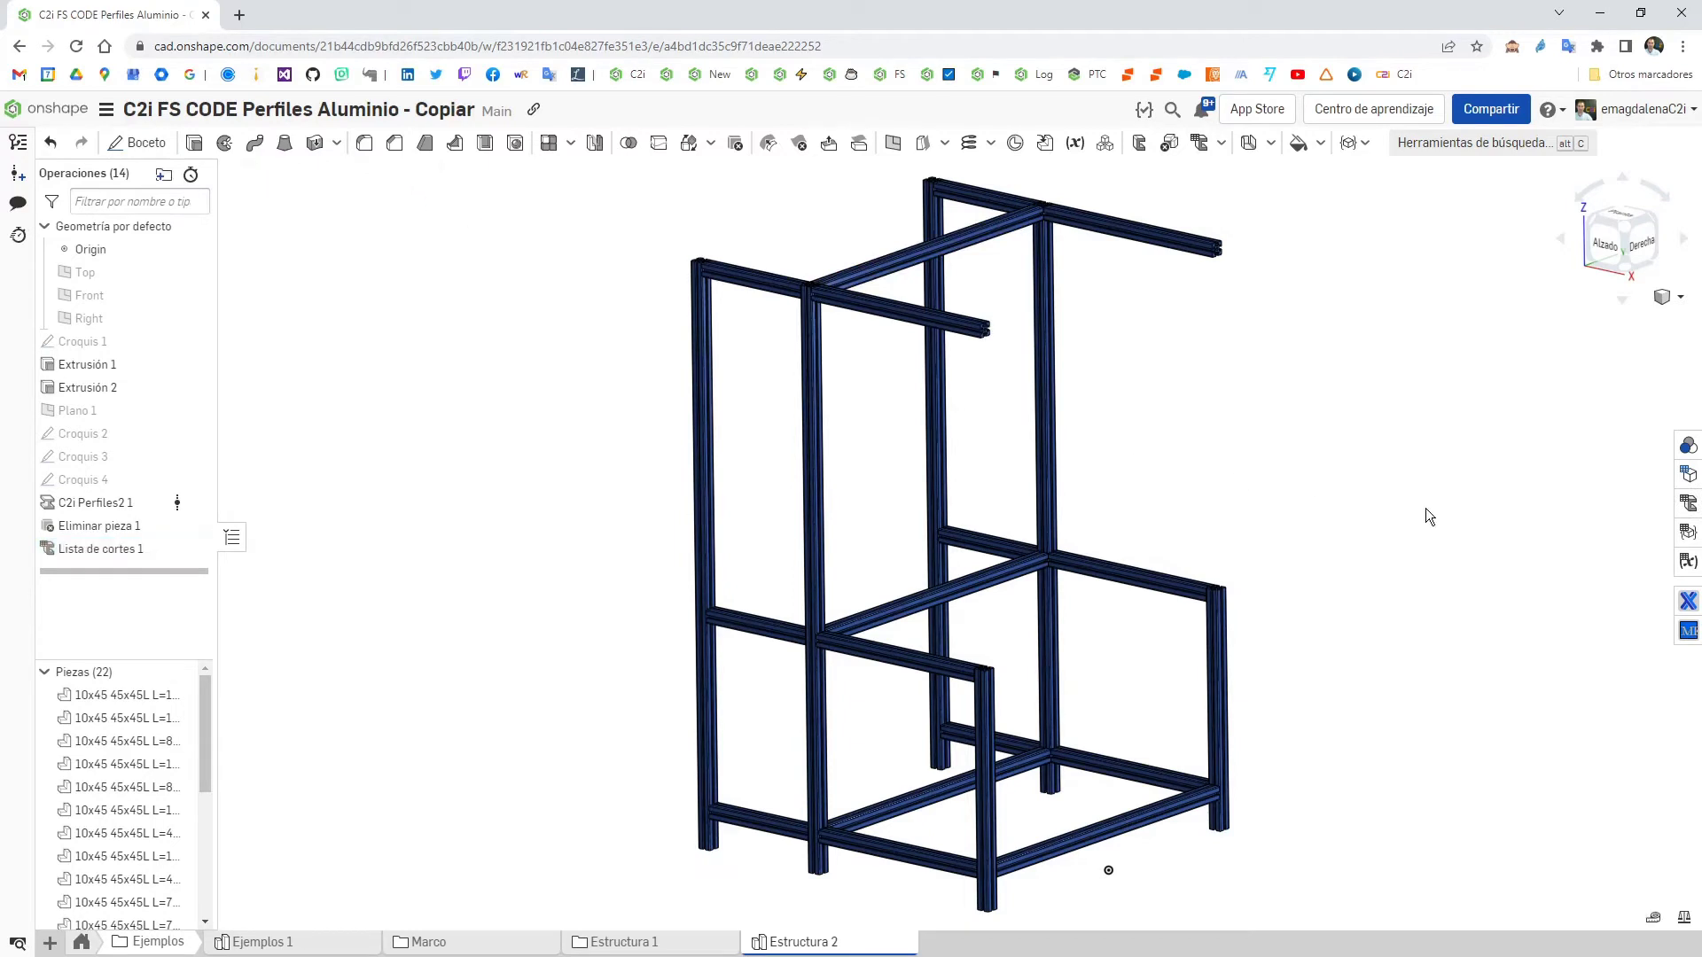
left_click(1688, 502)
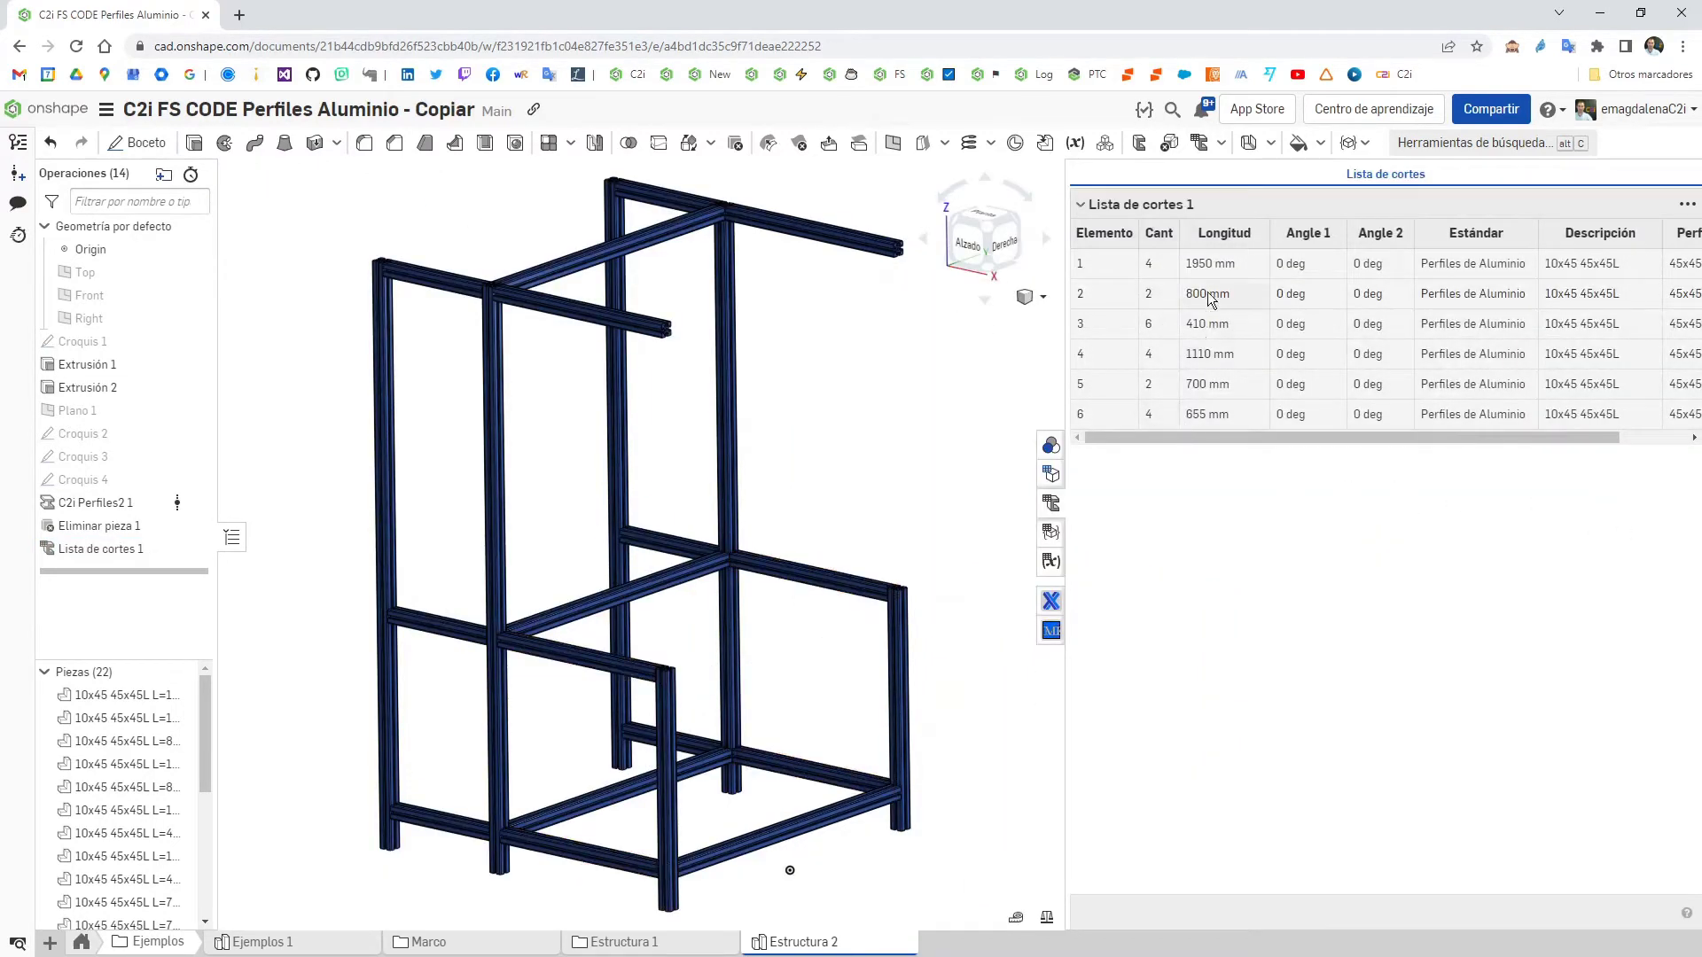
left_click_drag(1210, 433, 807, 499)
- Roll the history back to before Lista de cortes 1 and start a C2i Perfiles Aluminio feature there
left_click_drag(190, 571, 199, 544)
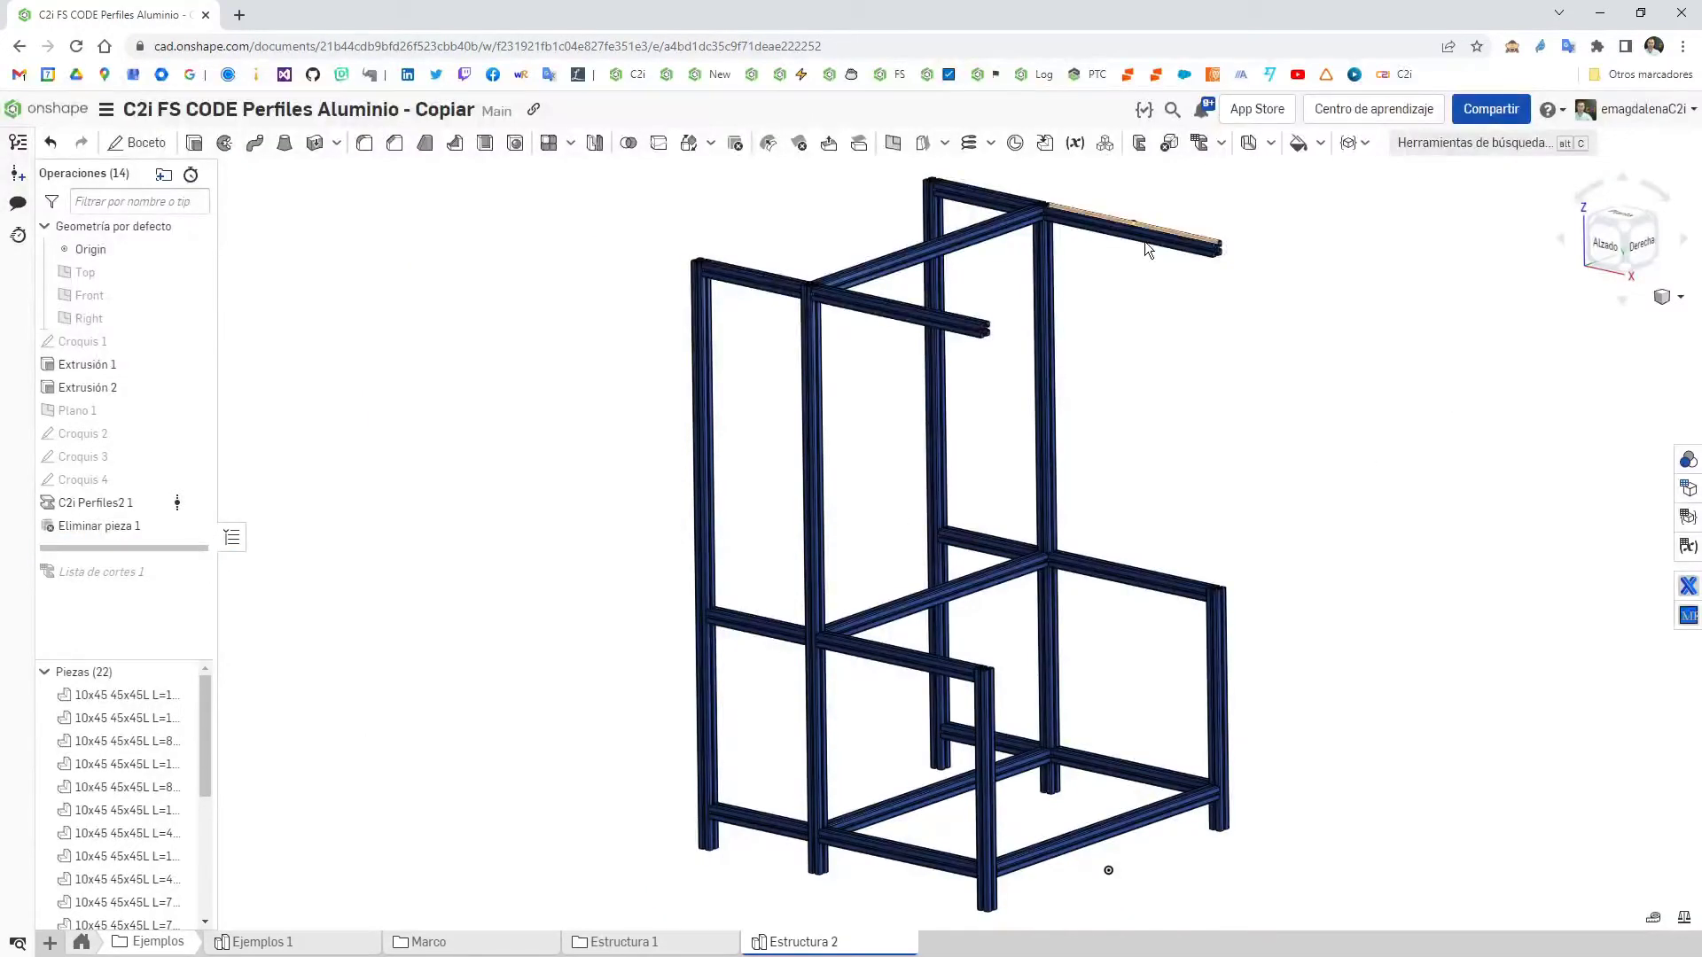
left_click(1303, 144)
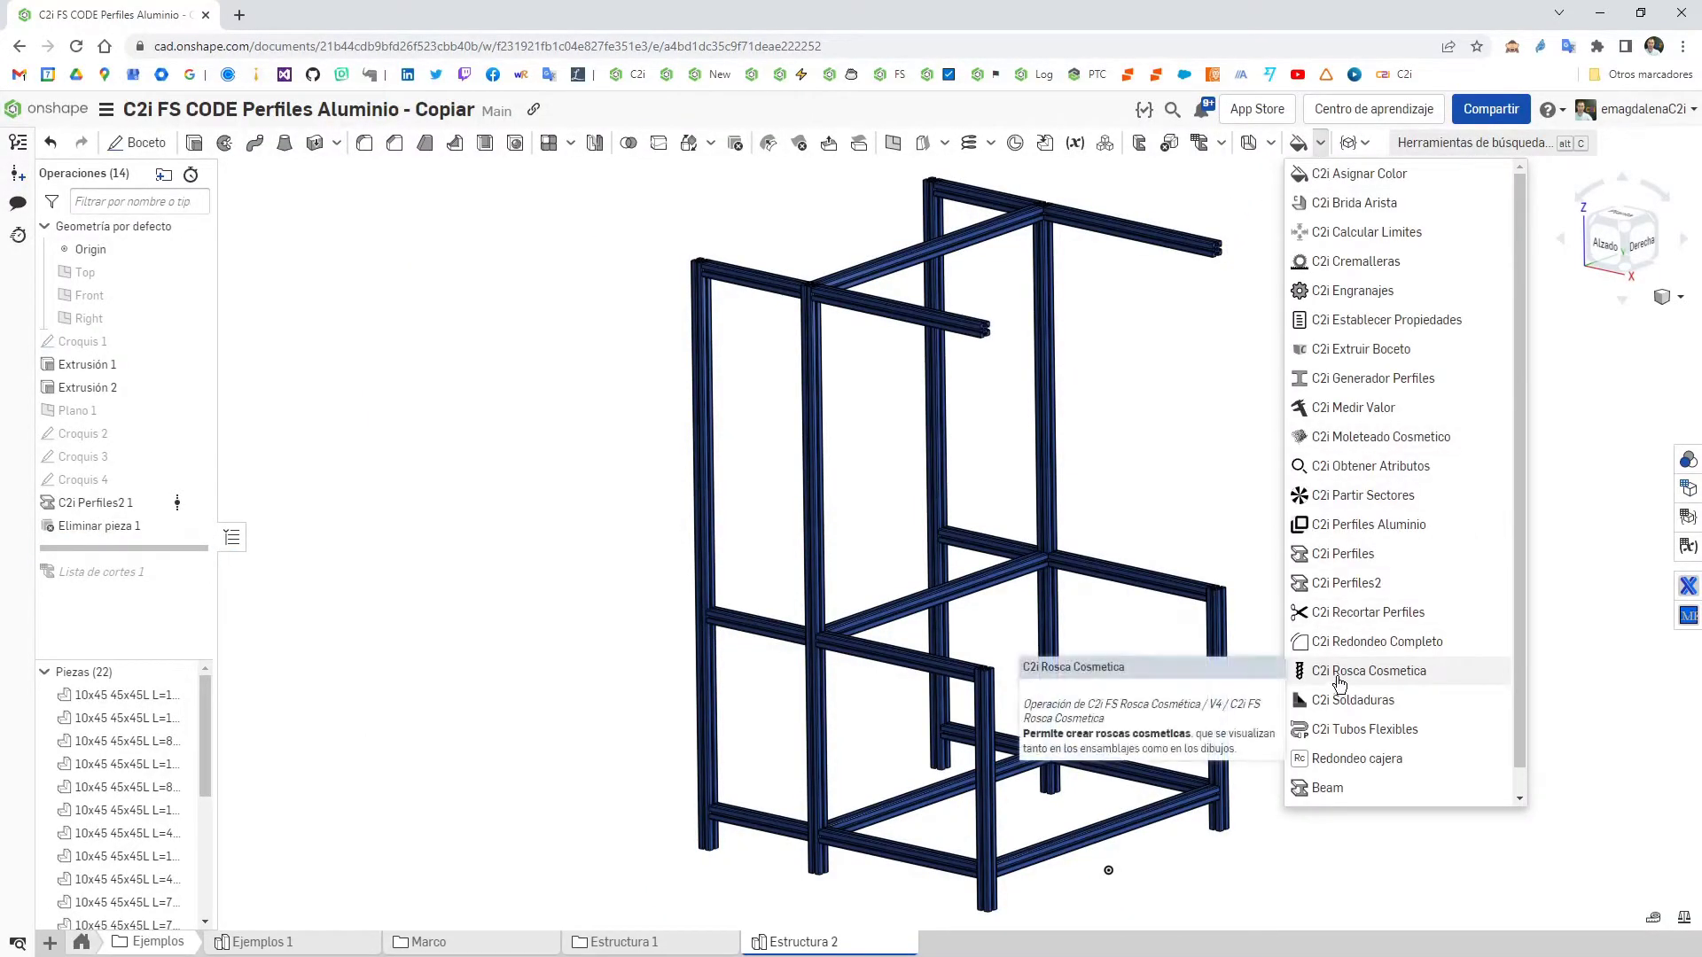
mouse_move(1364, 531)
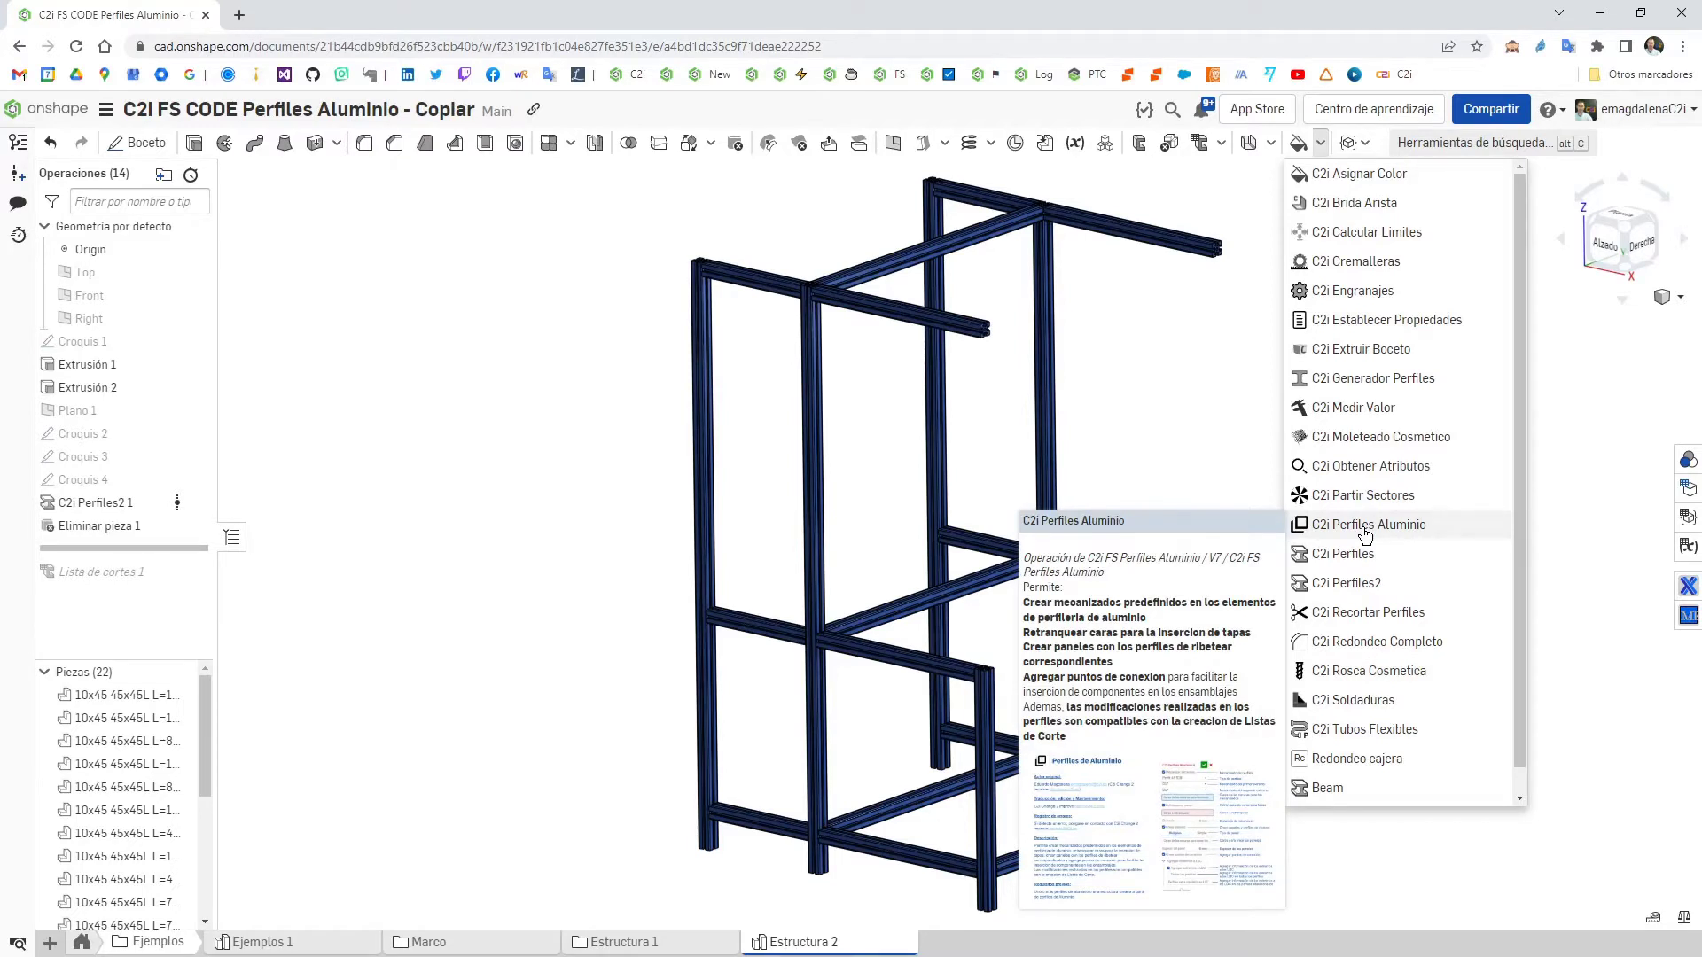
left_click(1376, 527)
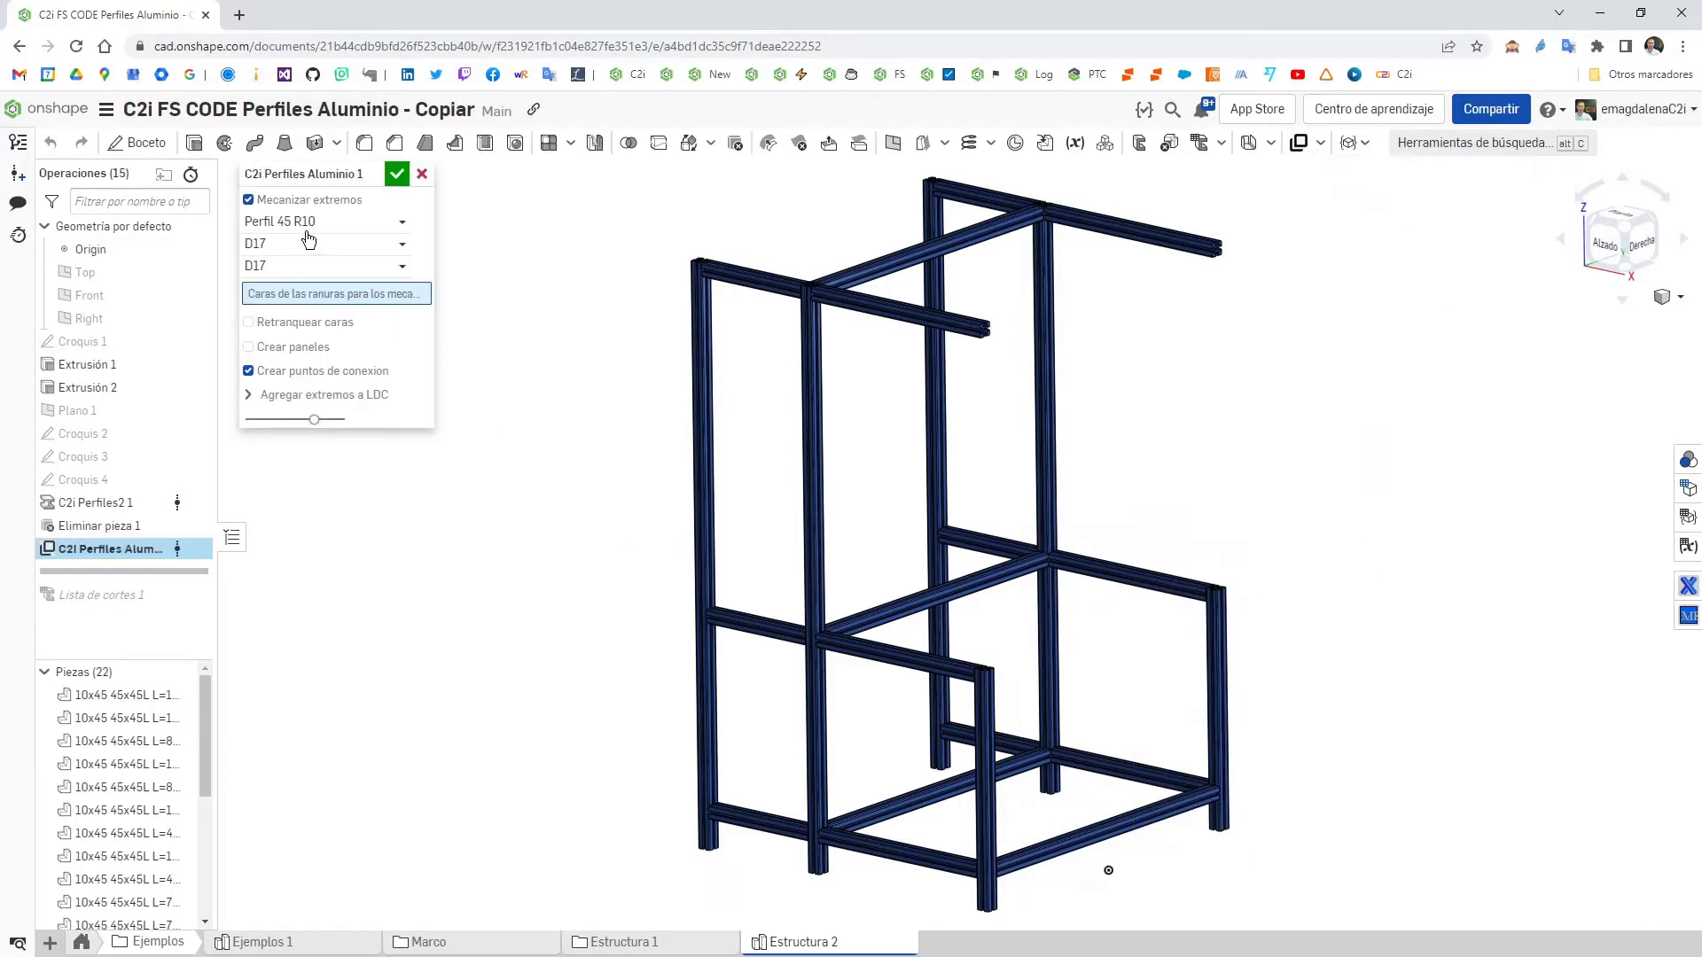
- Pick the outer slot face of the lower front crossbar under the short bay for D17 end machining on Perfil 45 R10
right_click_drag(674, 737, 675, 713)
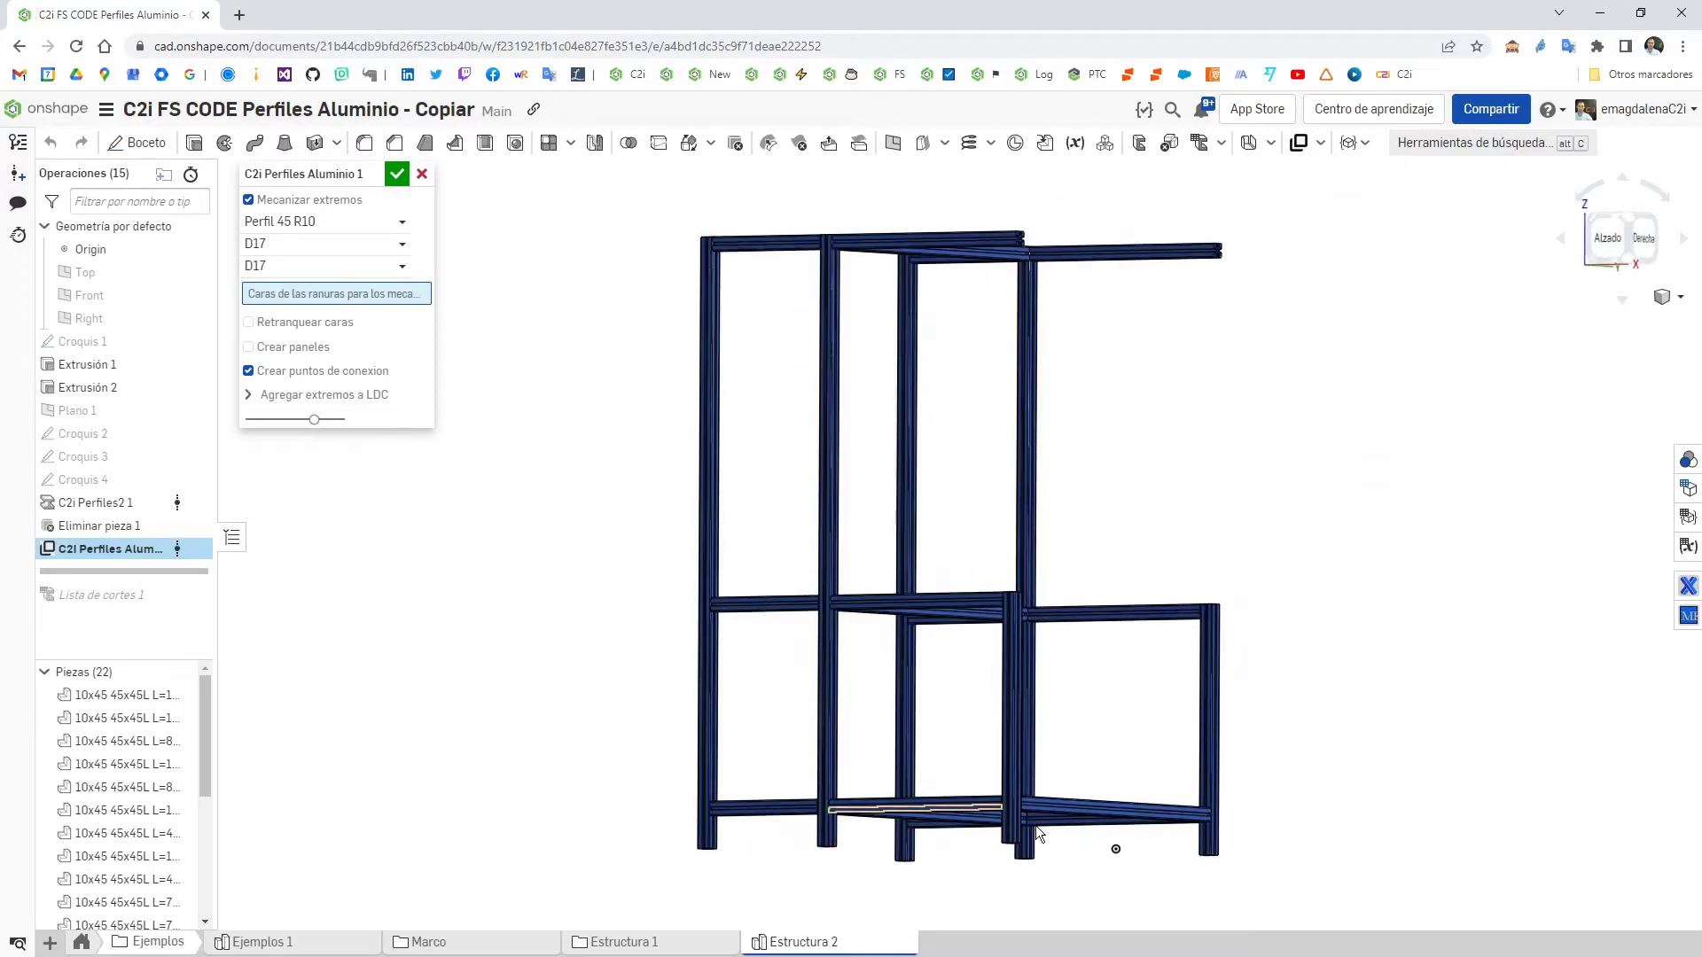
scroll(923, 733, "up", 5)
scroll(929, 747, "up", 3)
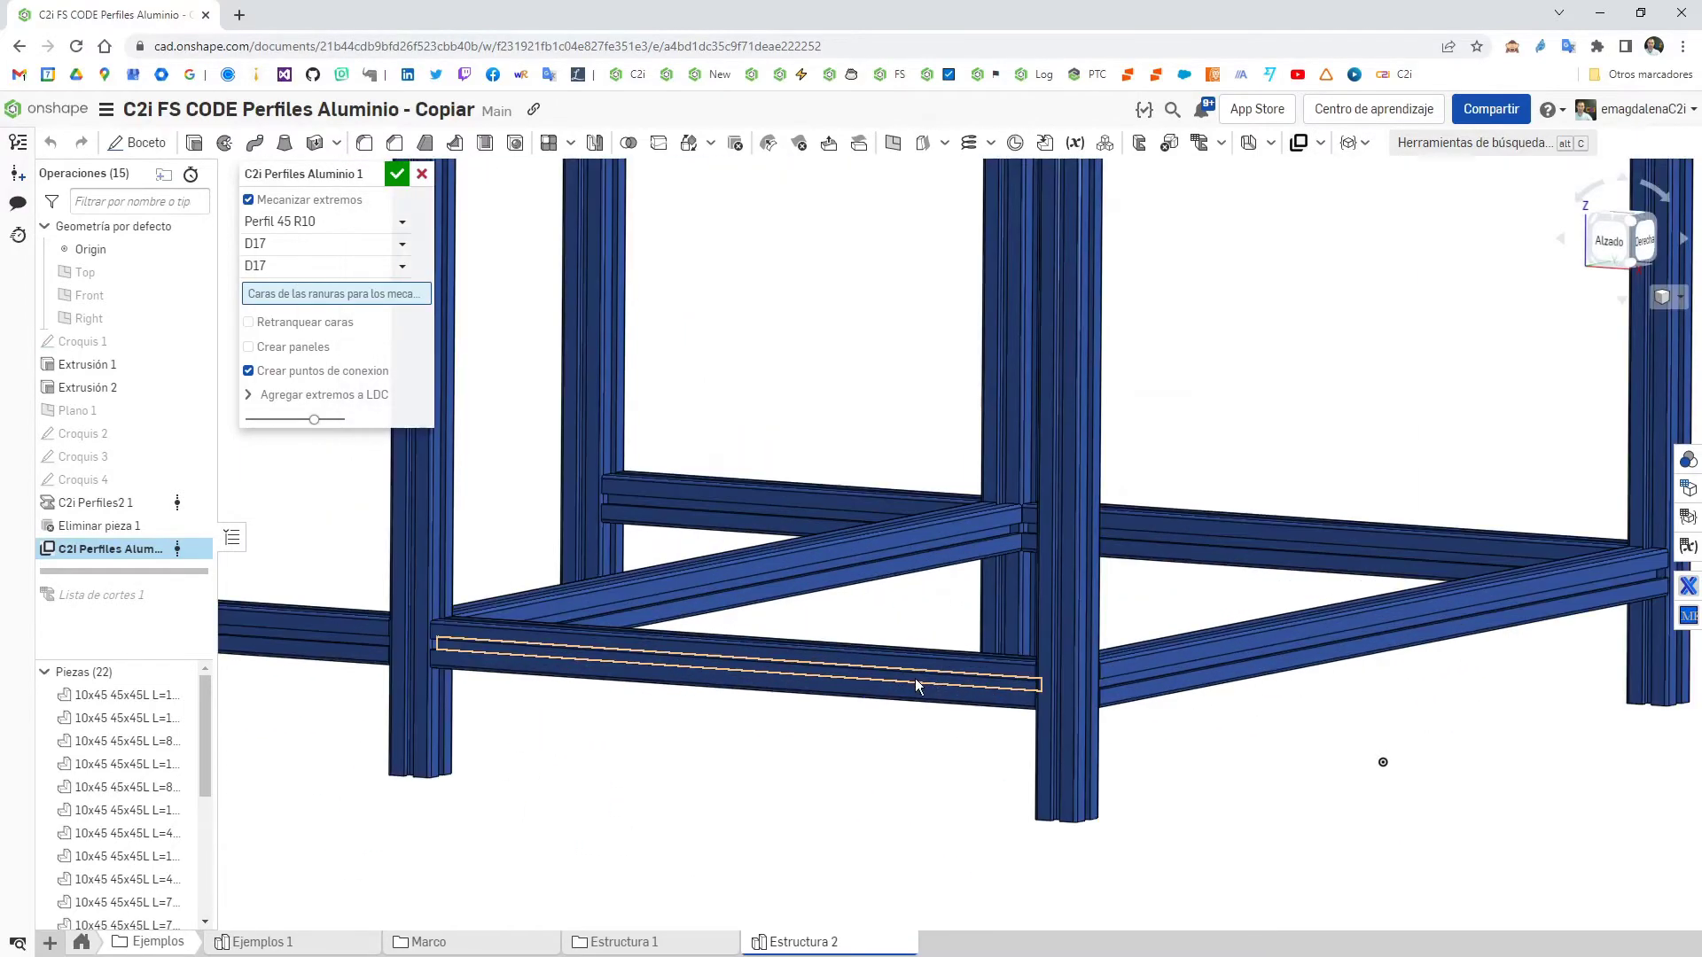
left_click(915, 682)
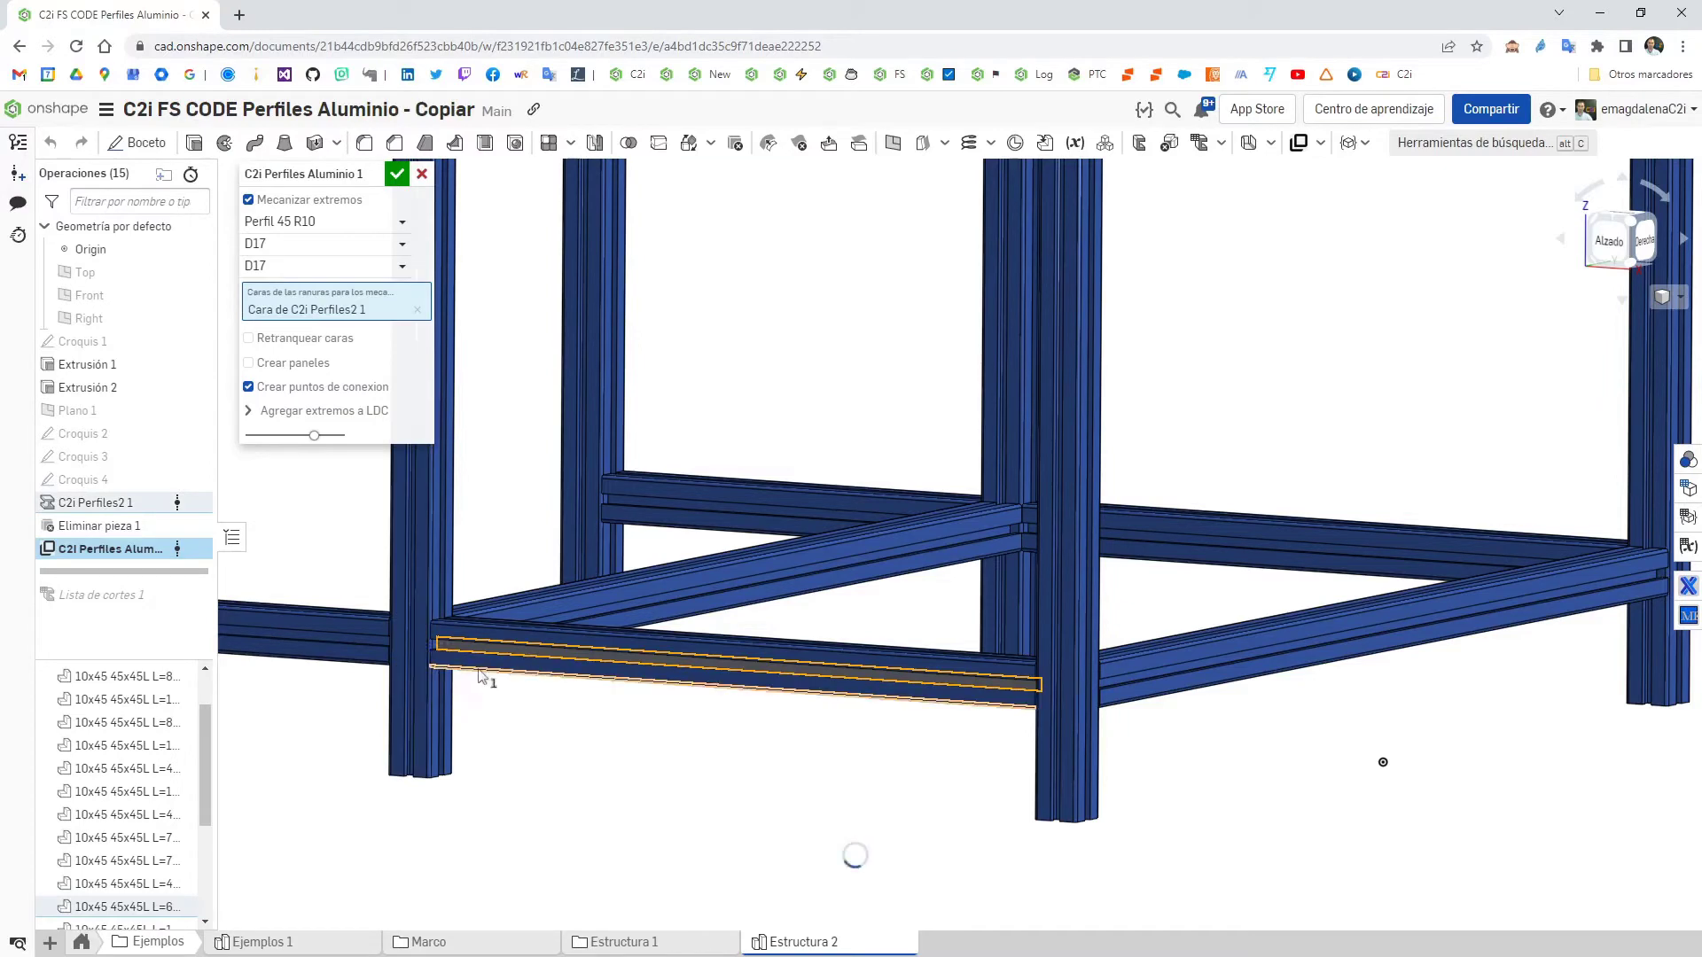
right_click_drag(611, 776, 631, 771)
scroll(550, 625, "up", 5)
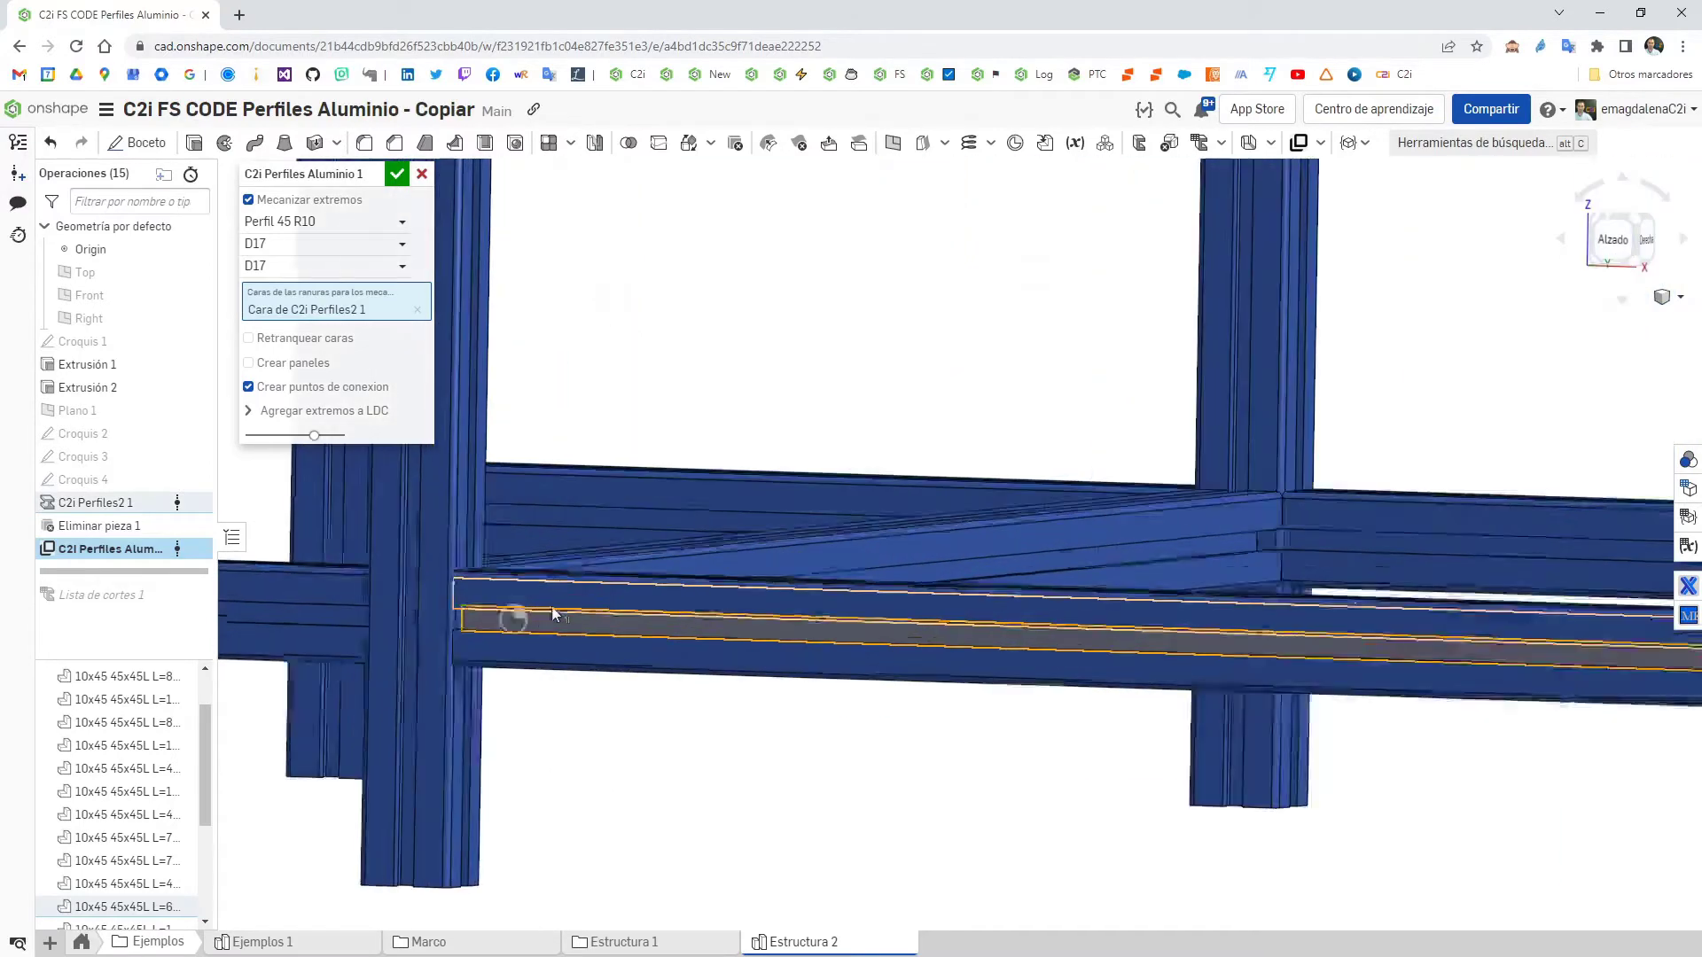
scroll(554, 625, "down", 2)
scroll(554, 625, "down", 2)
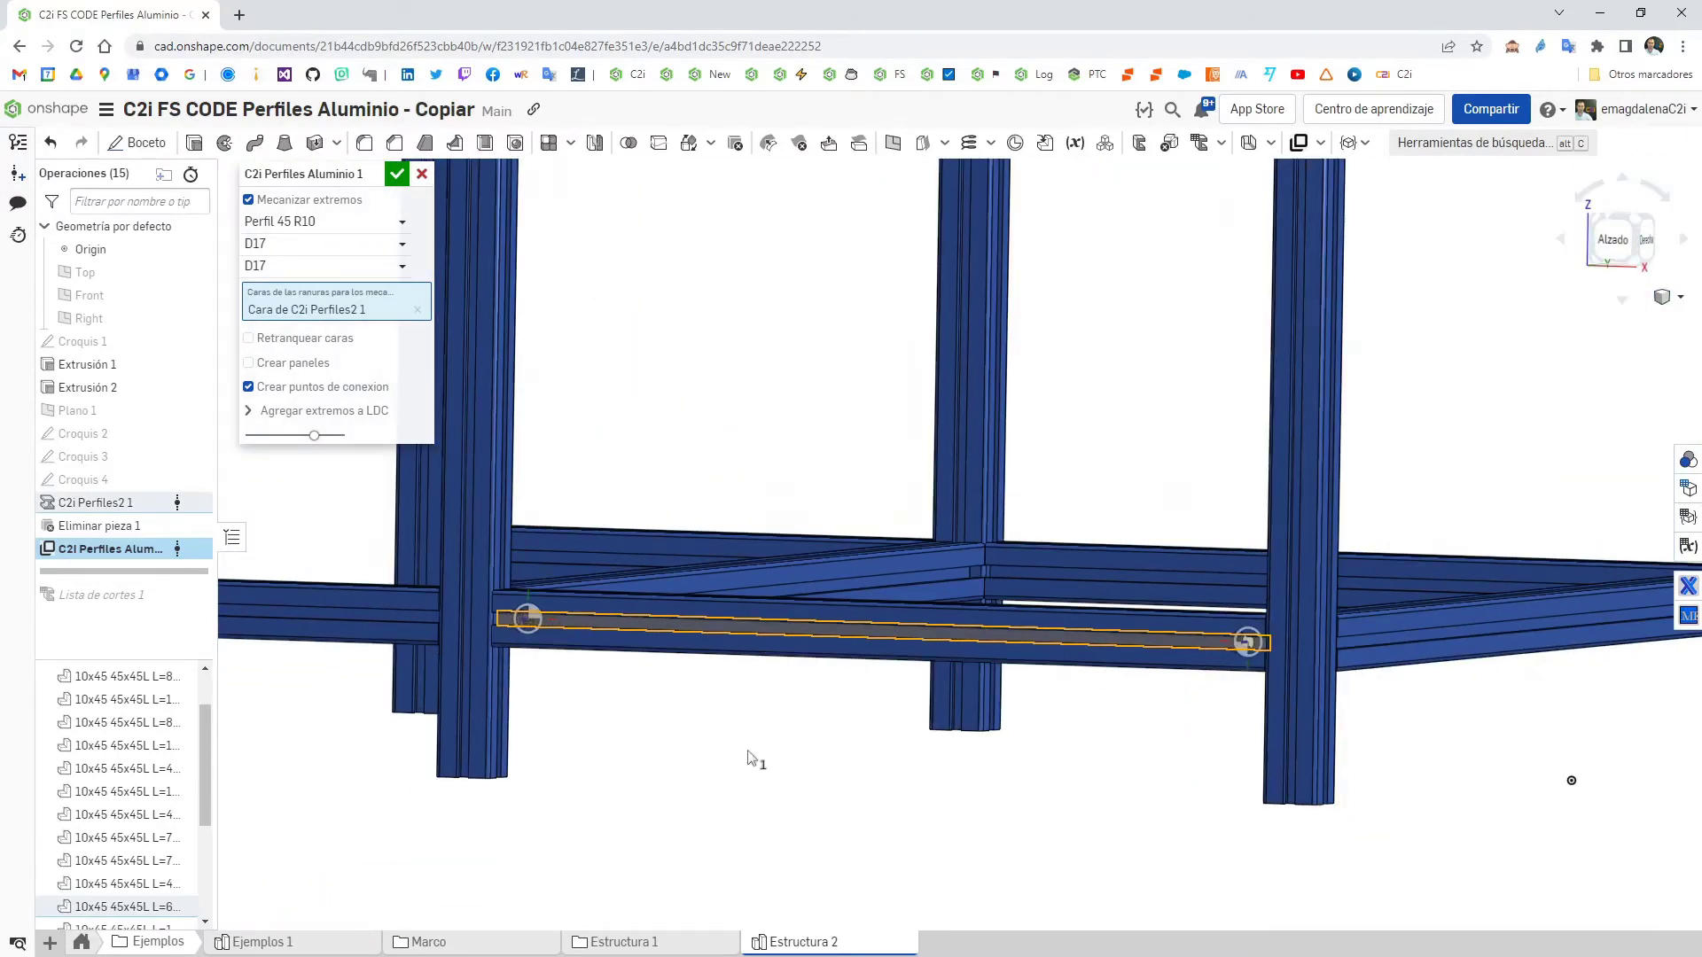
- Add the slot faces of the five remaining lower crossbars to the end machining selection
right_click_drag(756, 760, 1329, 771)
left_click(435, 657)
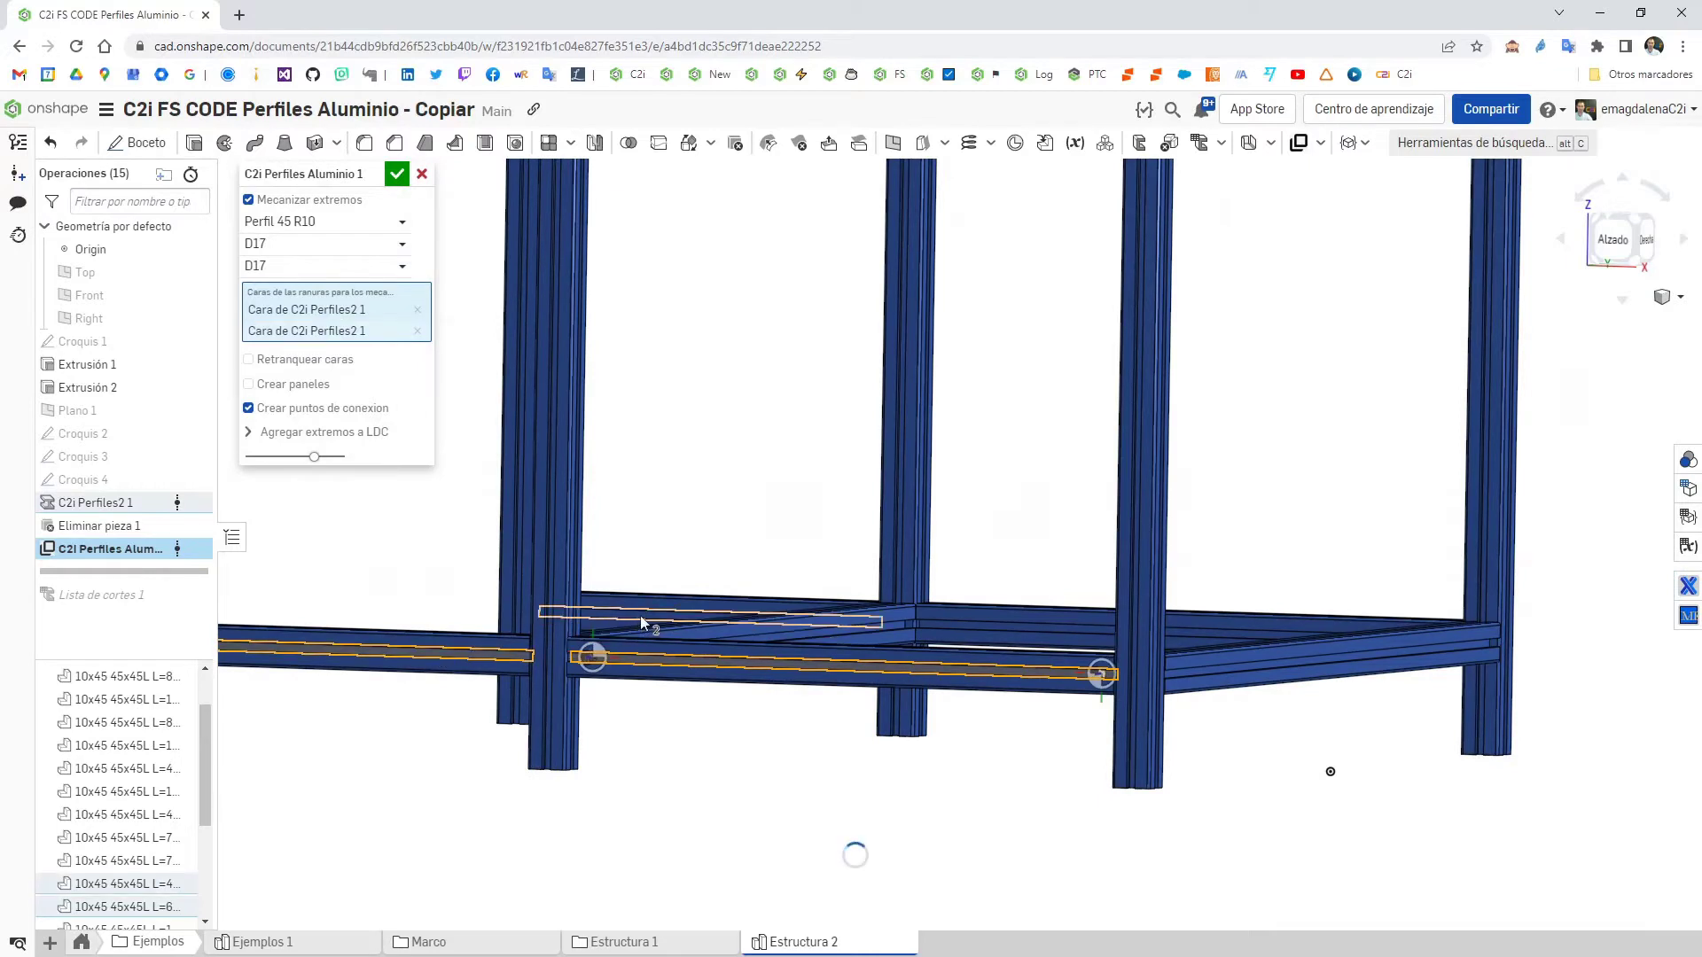
left_click(649, 625)
left_click(956, 631)
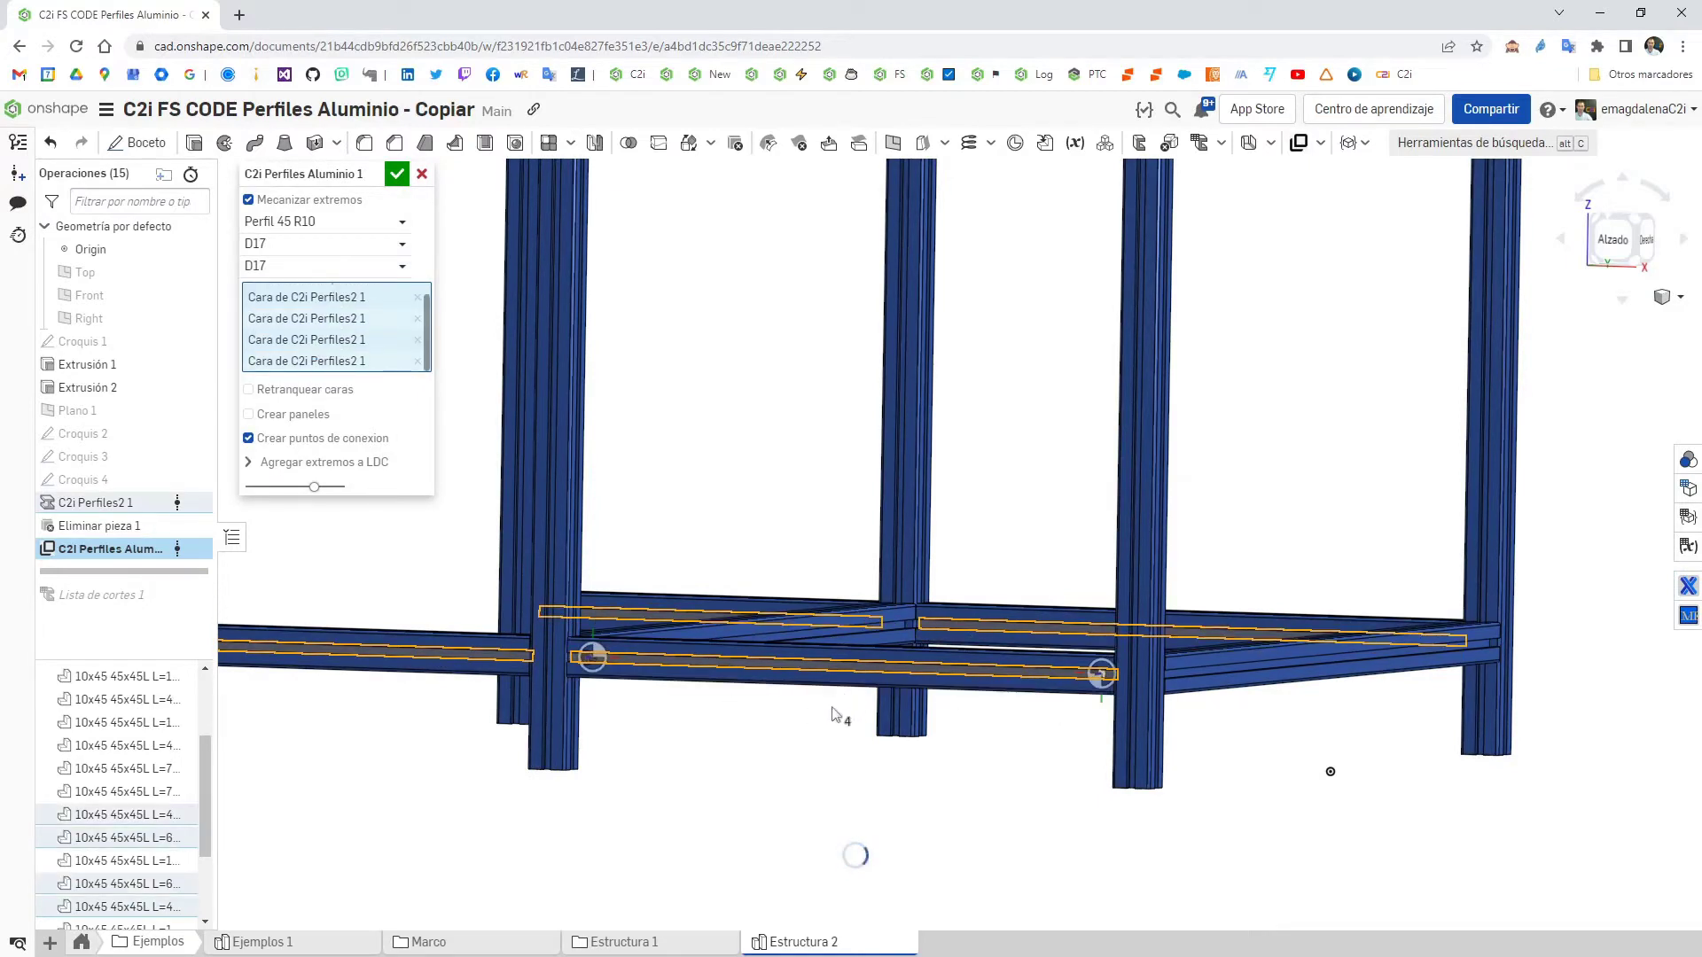
left_click(778, 640)
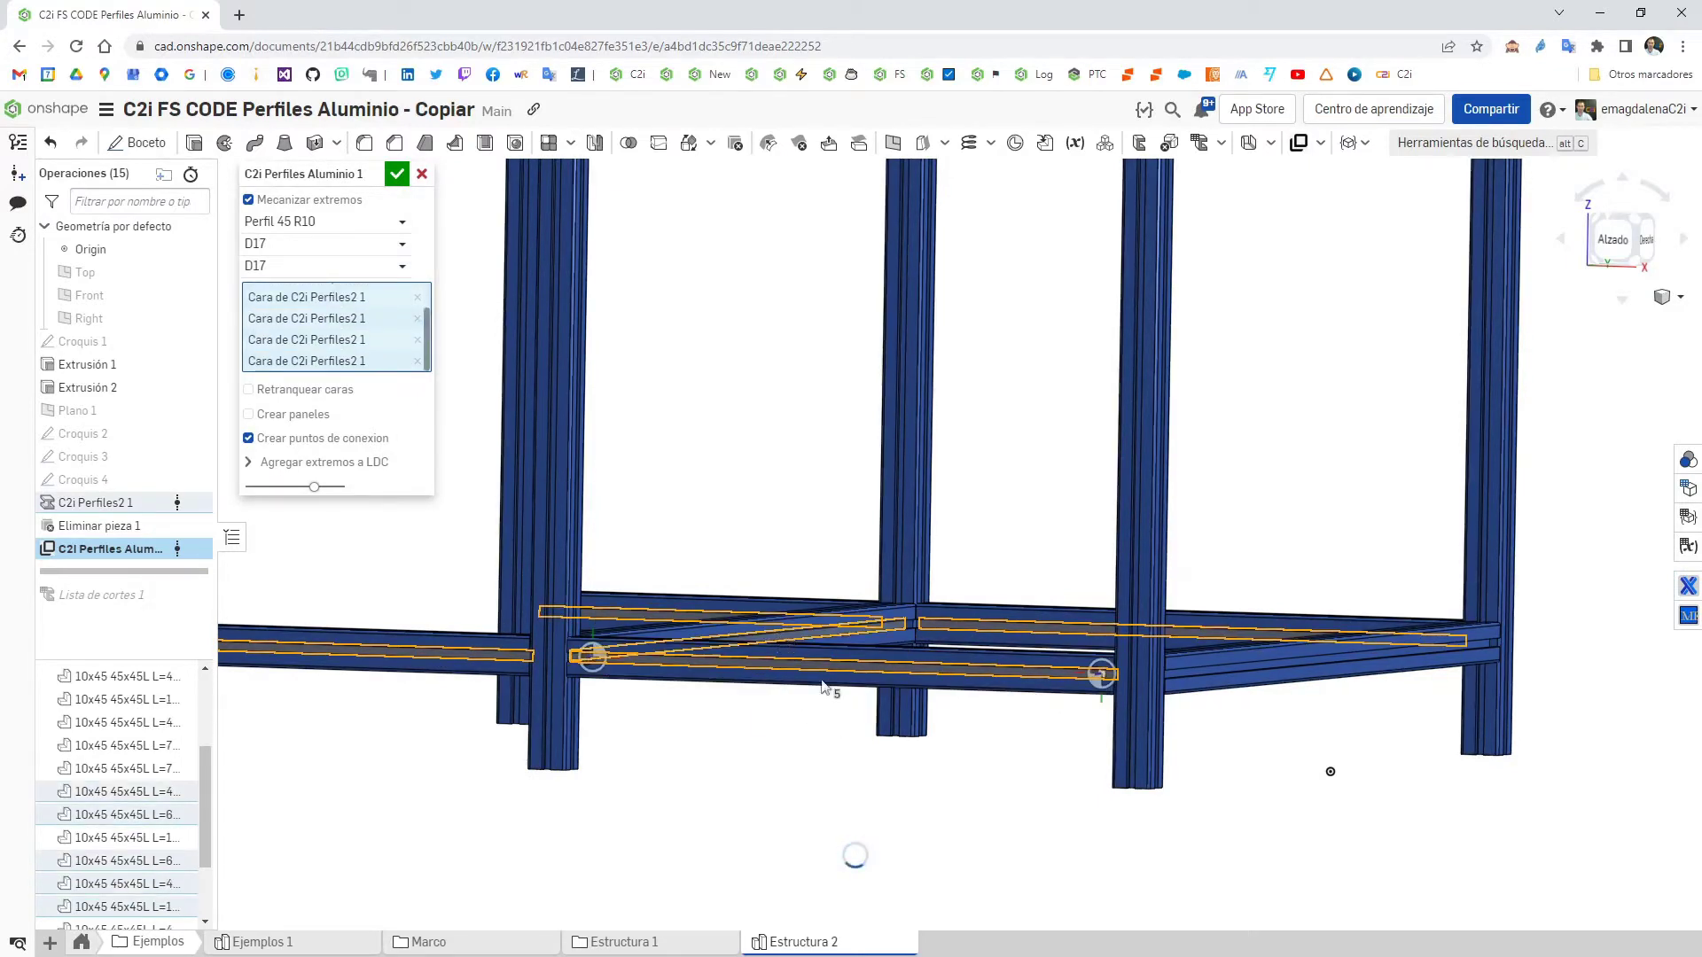
scroll(930, 764, "down", 2)
right_click_drag(930, 764, 1128, 779)
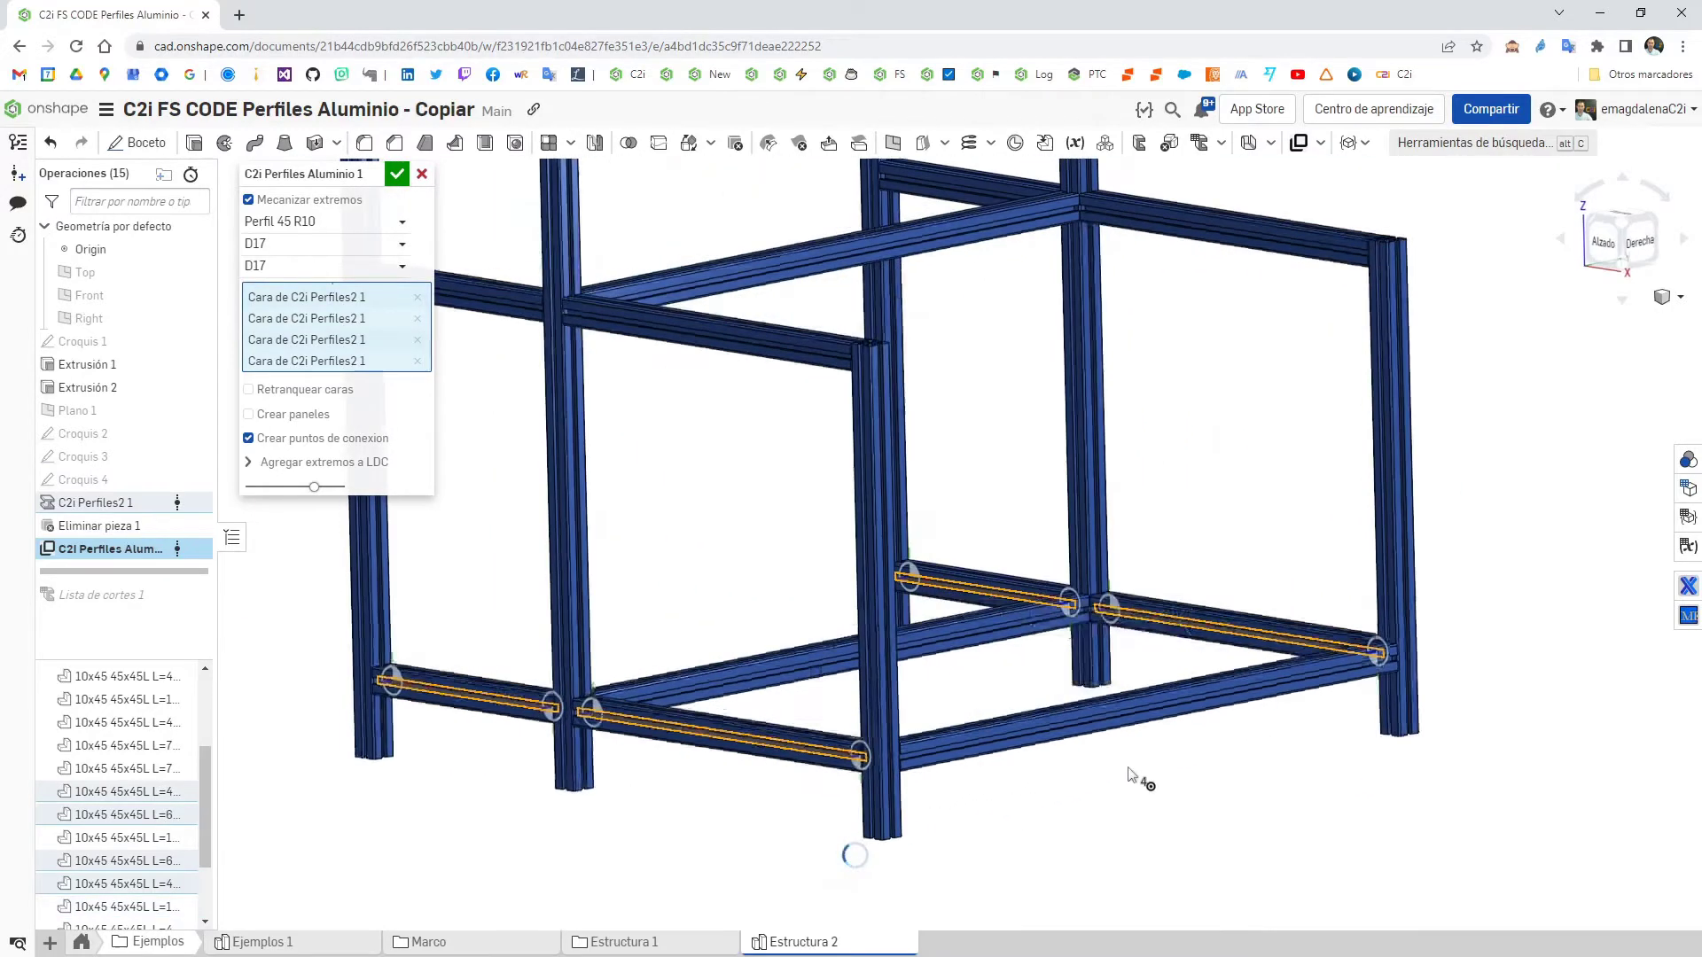
left_click(992, 740)
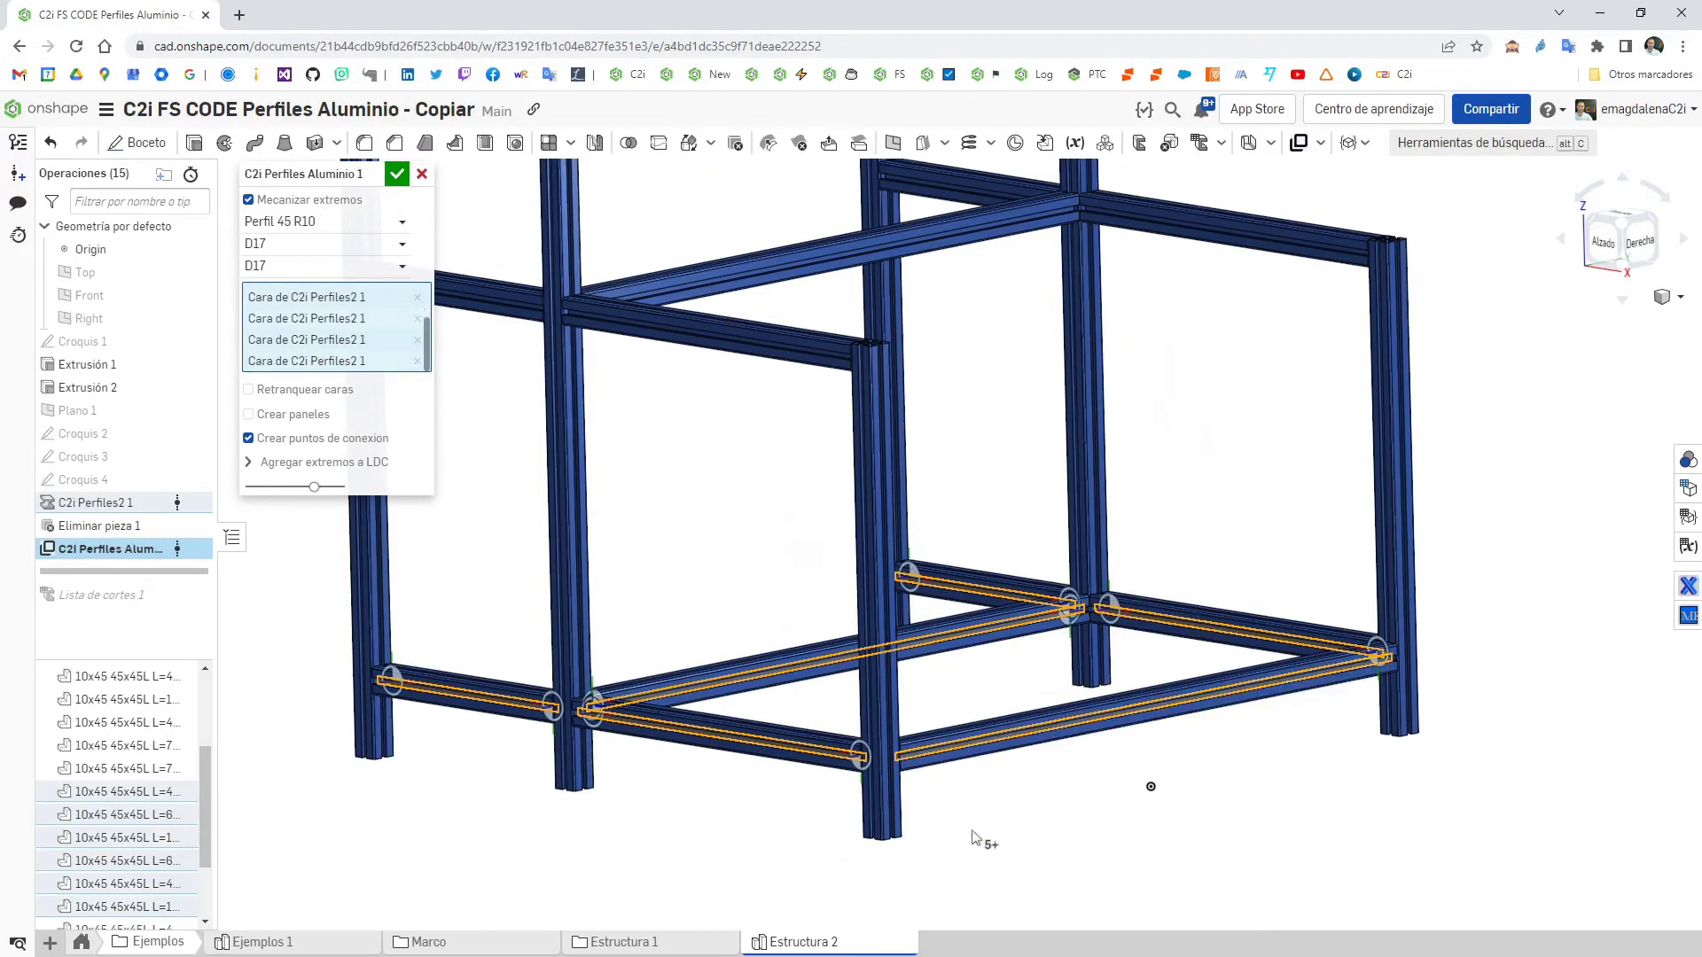
scroll(923, 702, "up", 4)
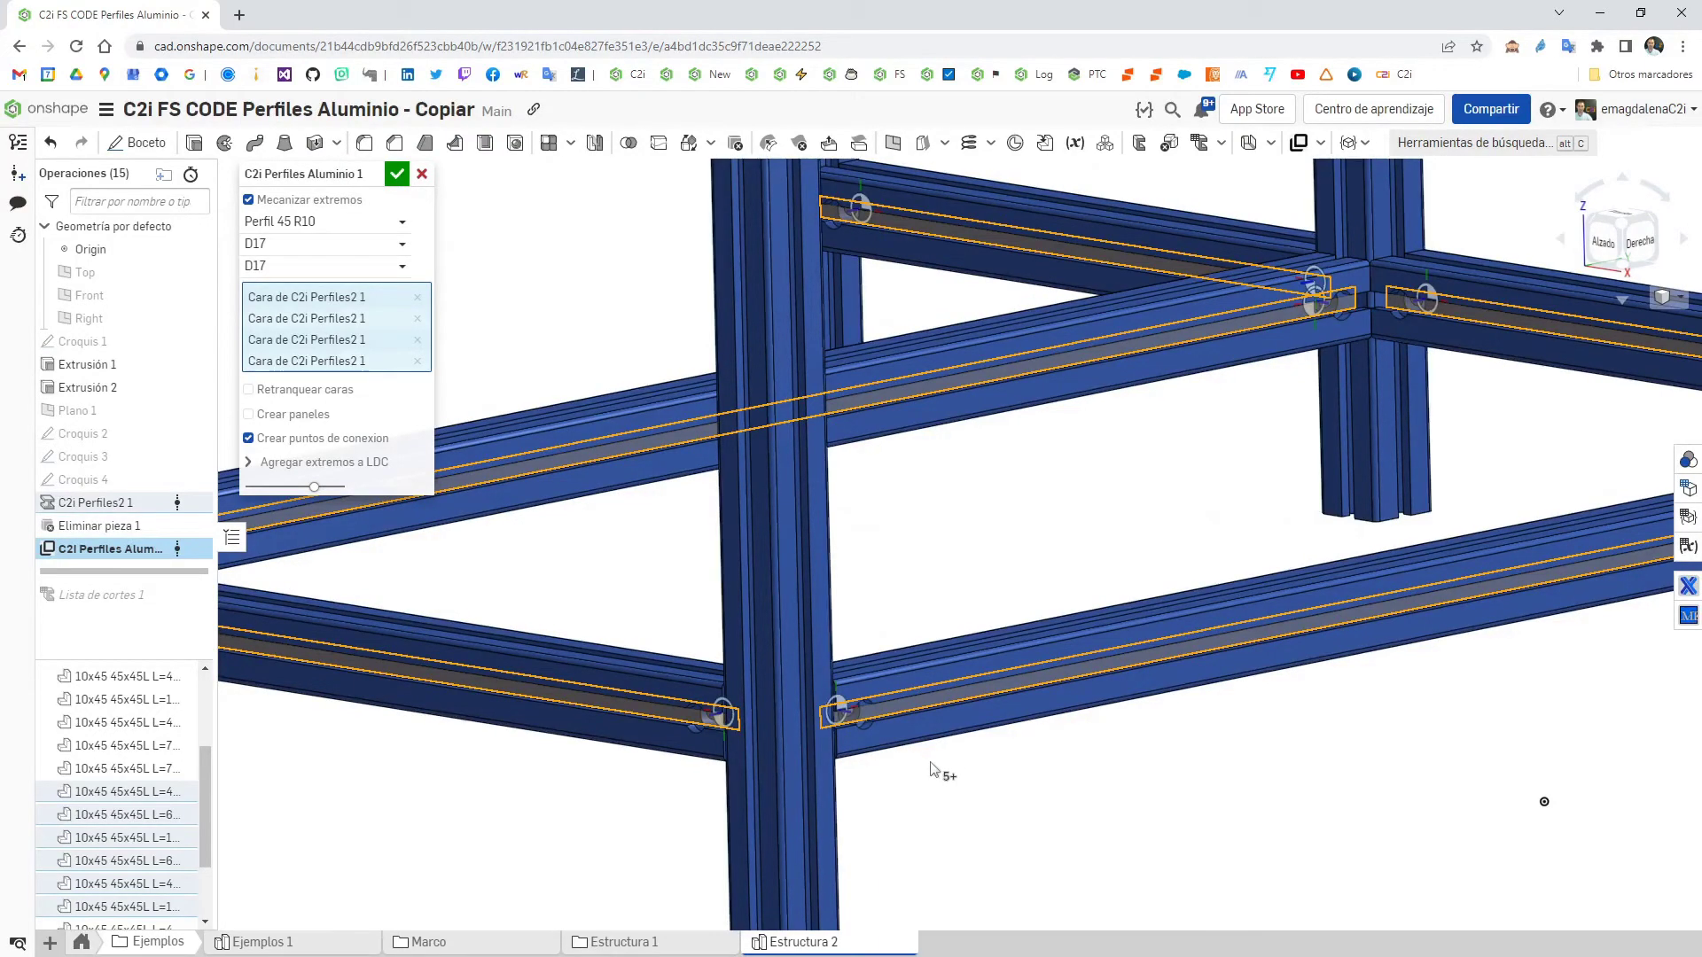
scroll(930, 769, "down", 5)
- Add the slot faces of the two front and two rear mid-height crossbars to the end machining selection
right_click_drag(930, 770, 752, 486)
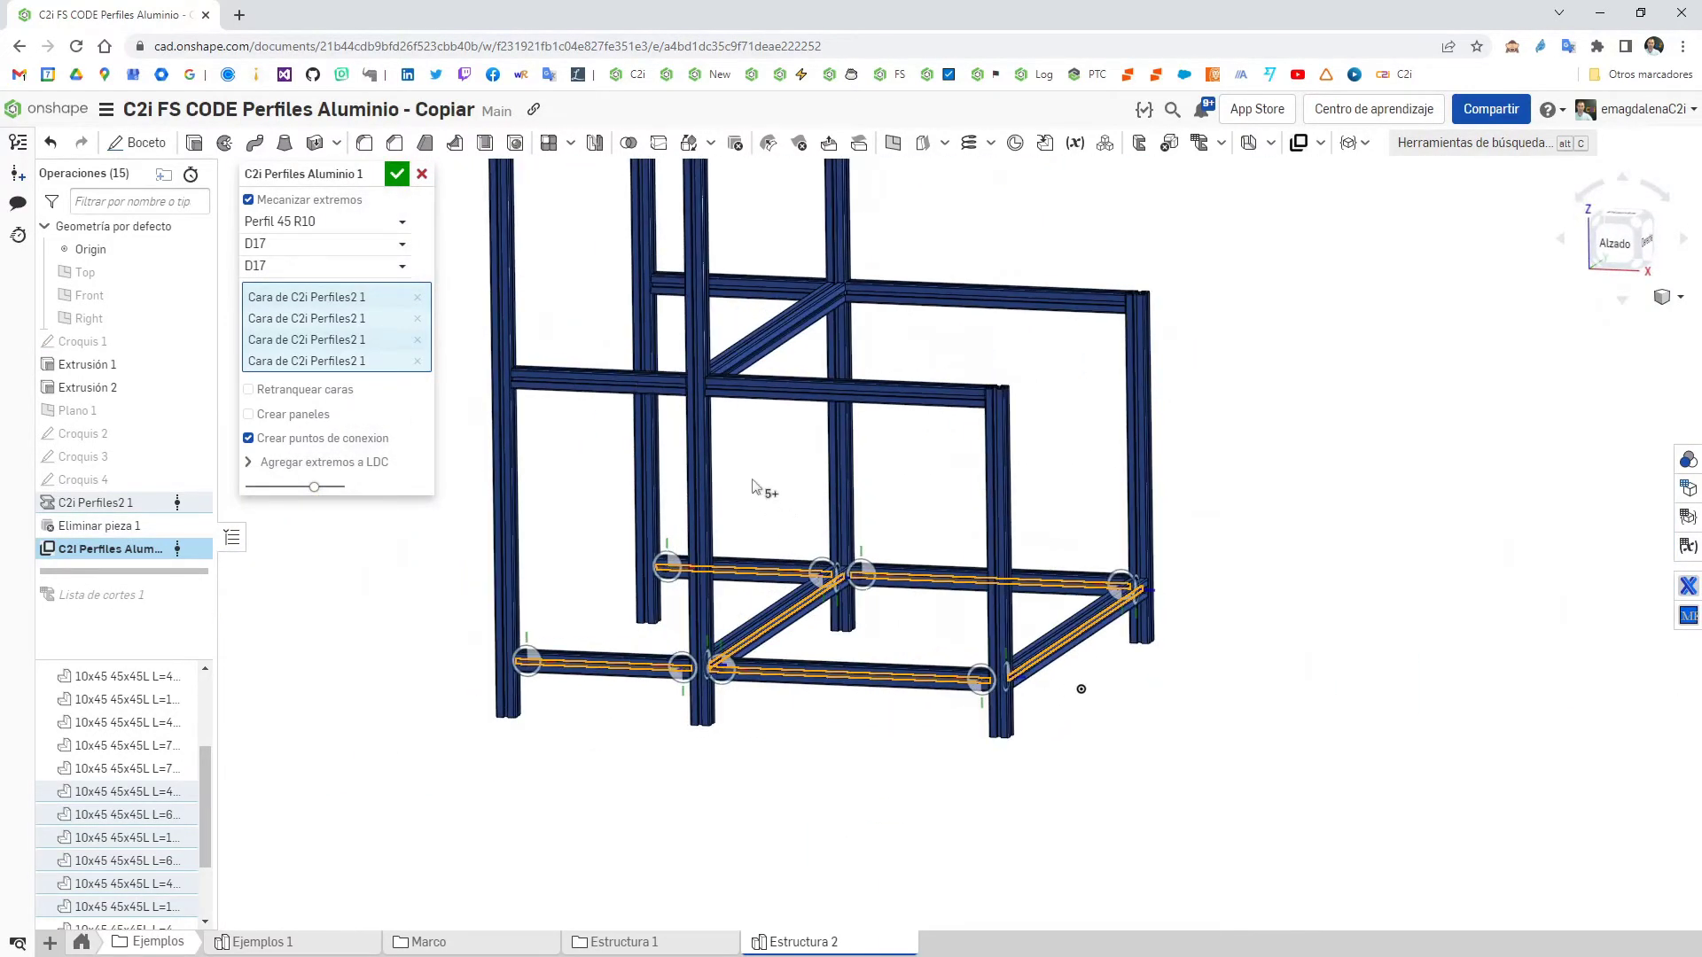
scroll(752, 486, "up", 8)
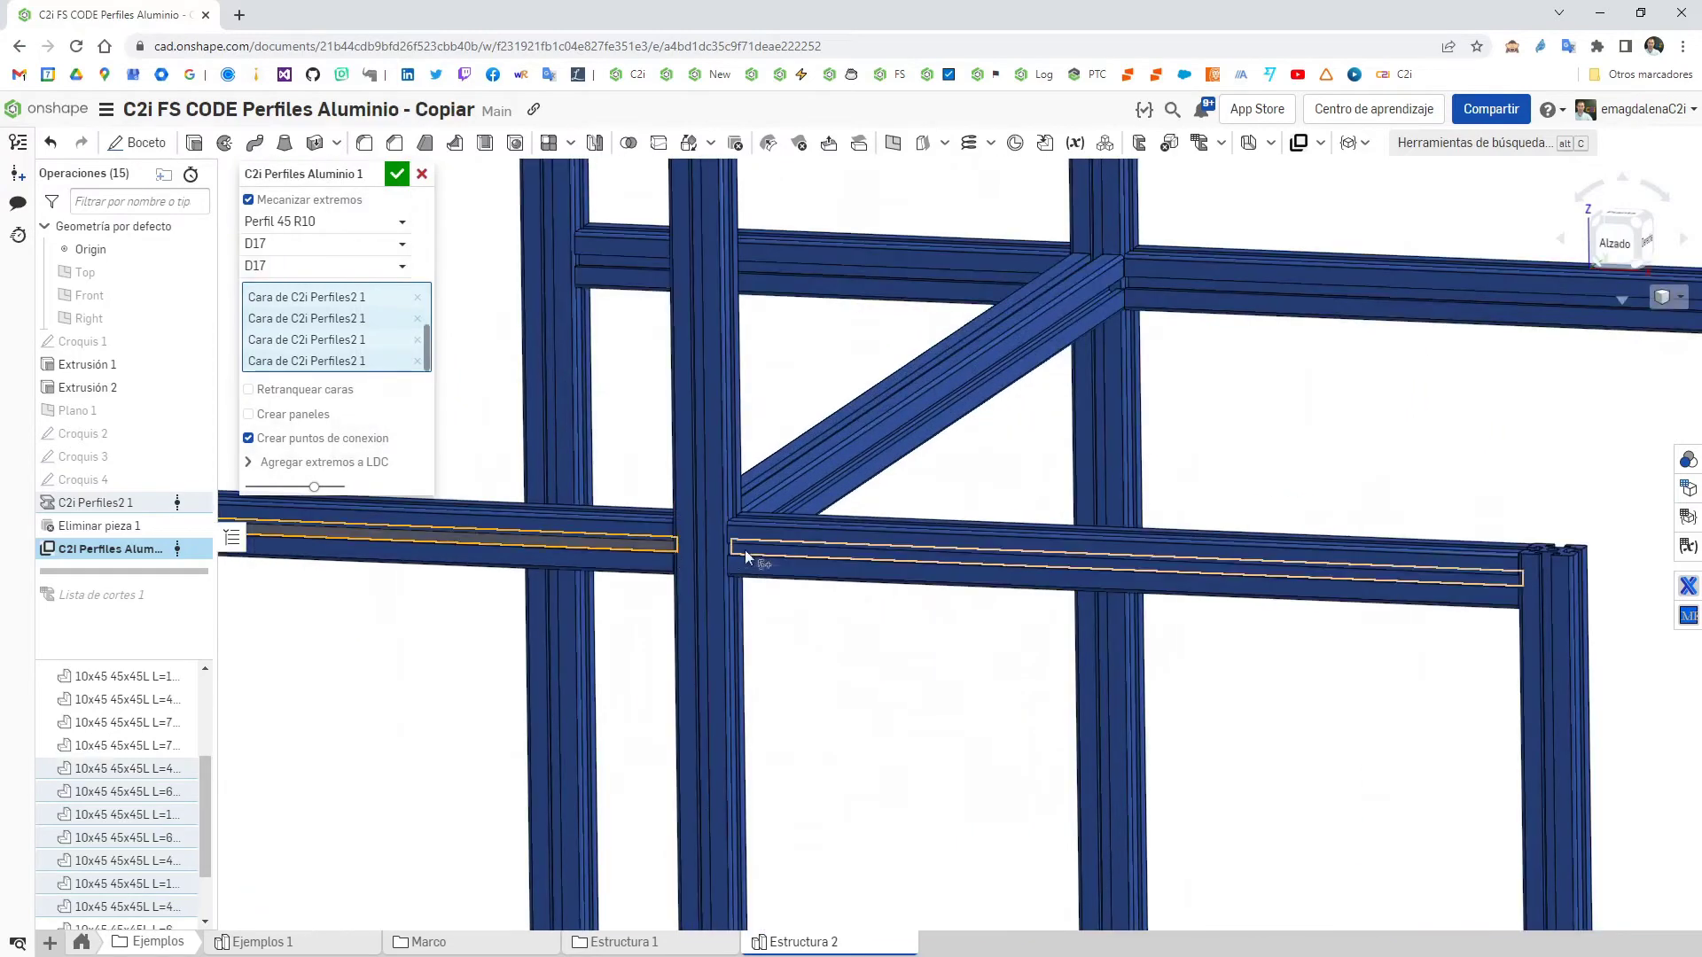
left_click(766, 556)
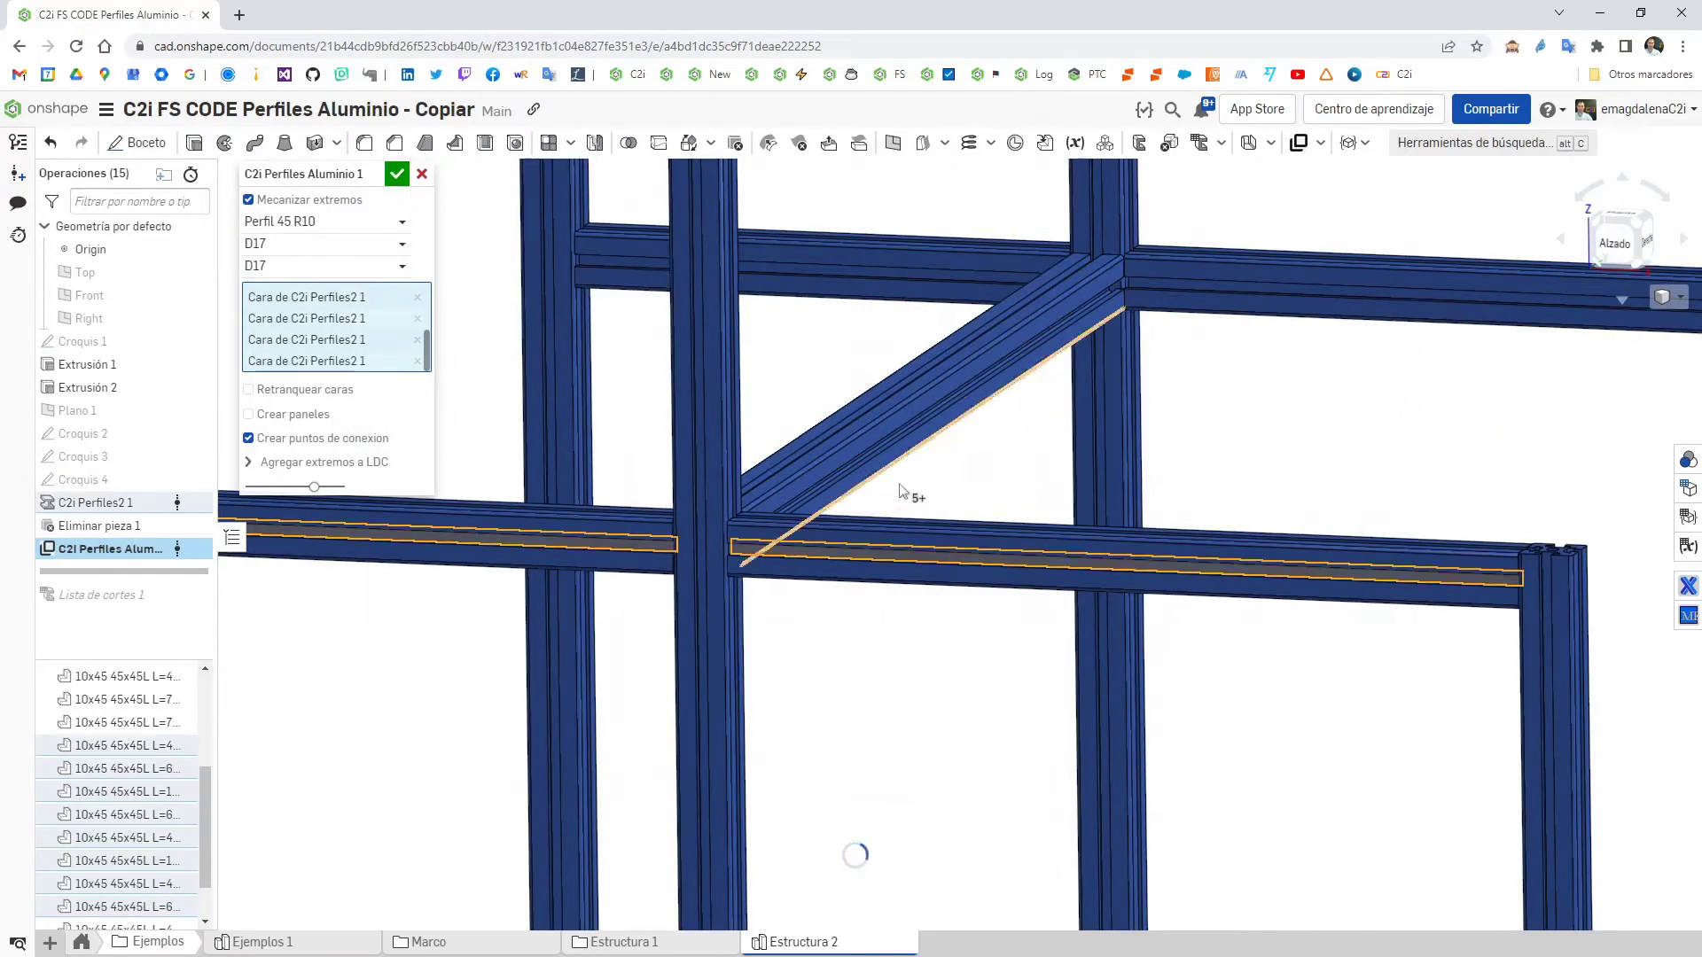
left_click(1028, 278)
left_click(1177, 292)
scroll(1230, 470, "down", 3)
right_click_drag(1231, 468, 1248, 457)
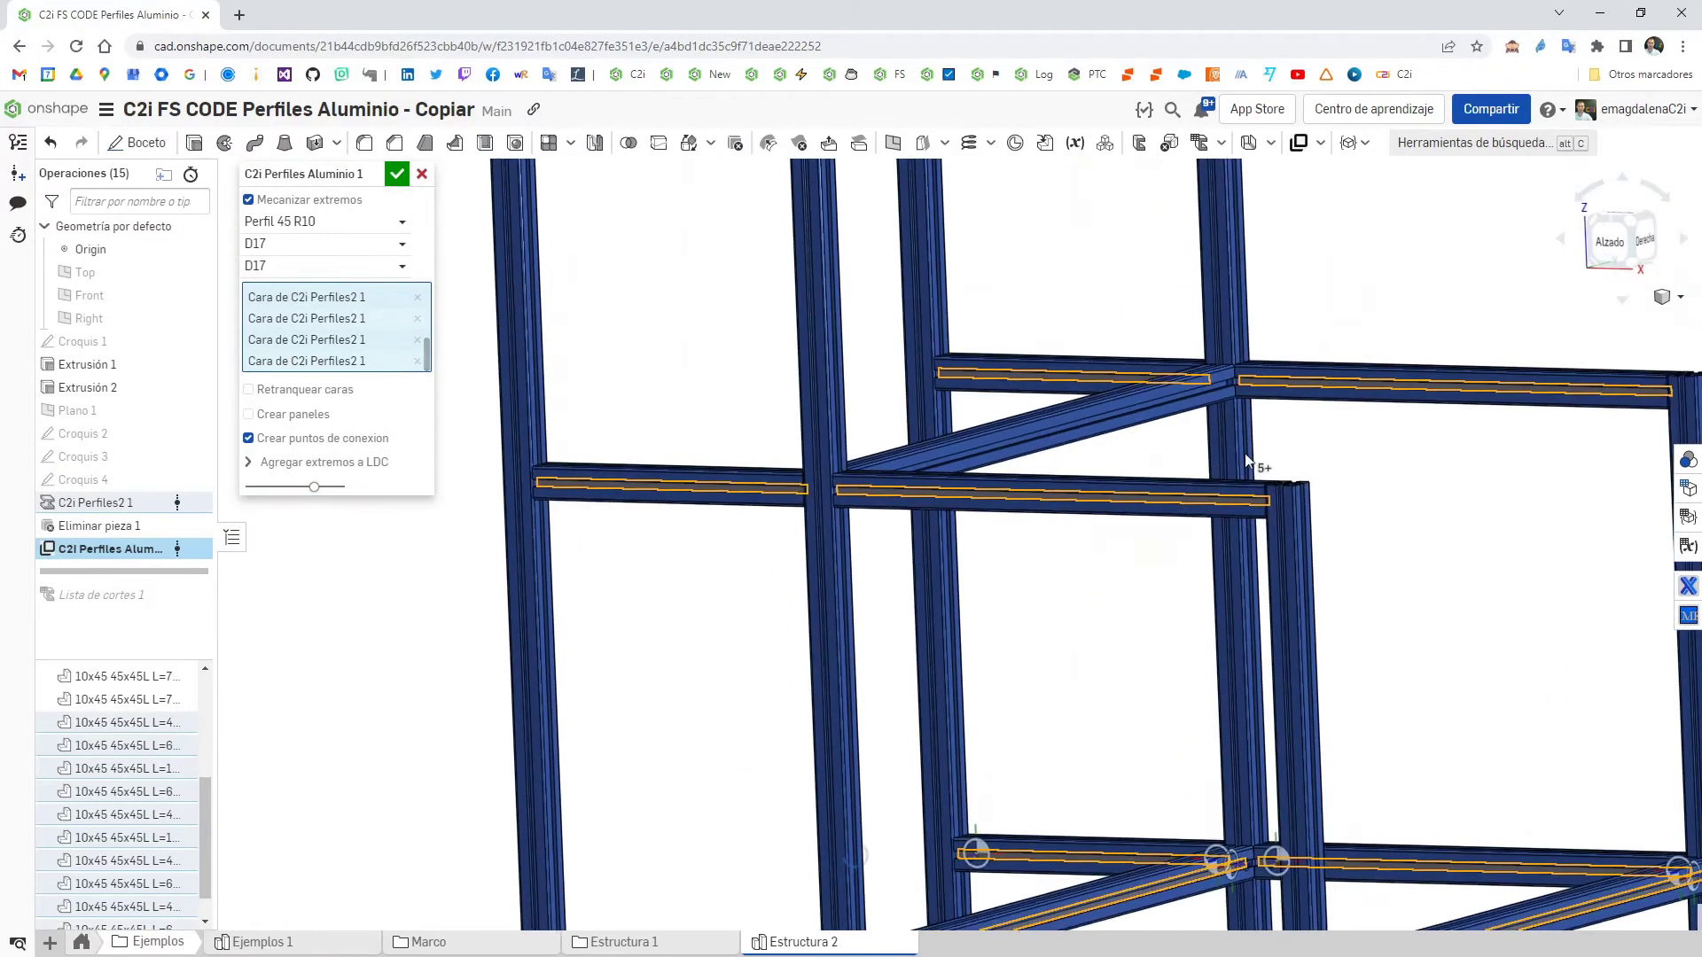
- Add the slot face of the mid-height crossbar running front to rear to the end machining selection
left_click(1056, 436)
scroll(1121, 675, "down", 3)
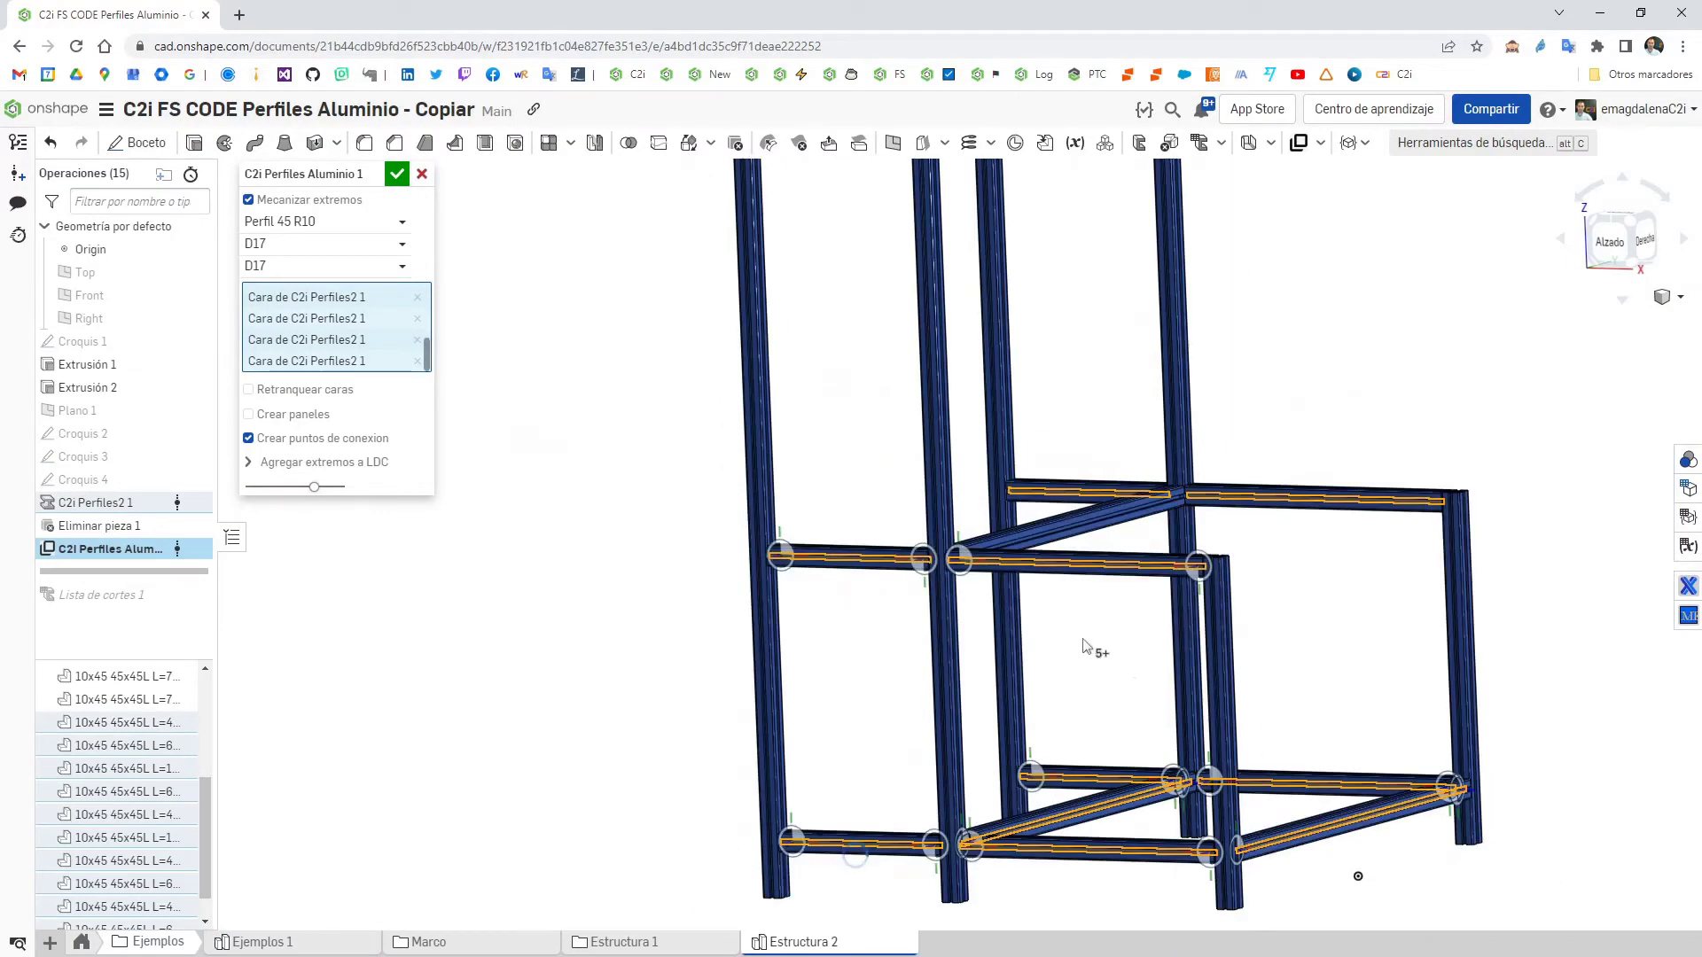
scroll(1086, 645, "up", 5)
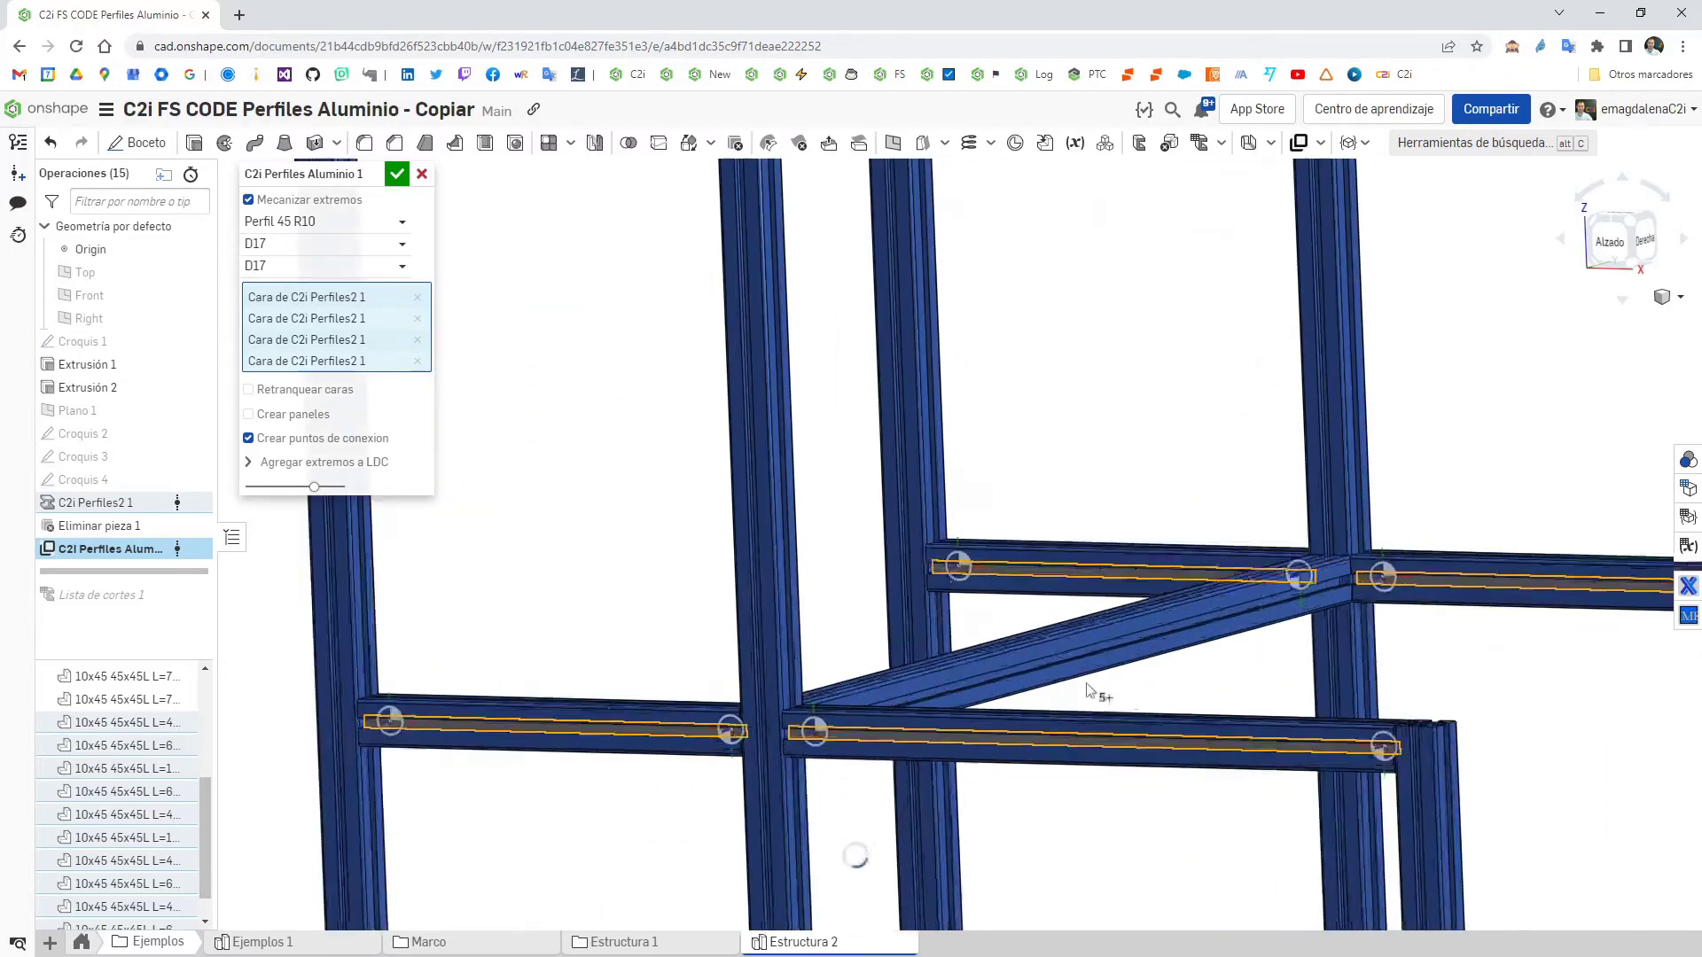
left_click(1111, 649)
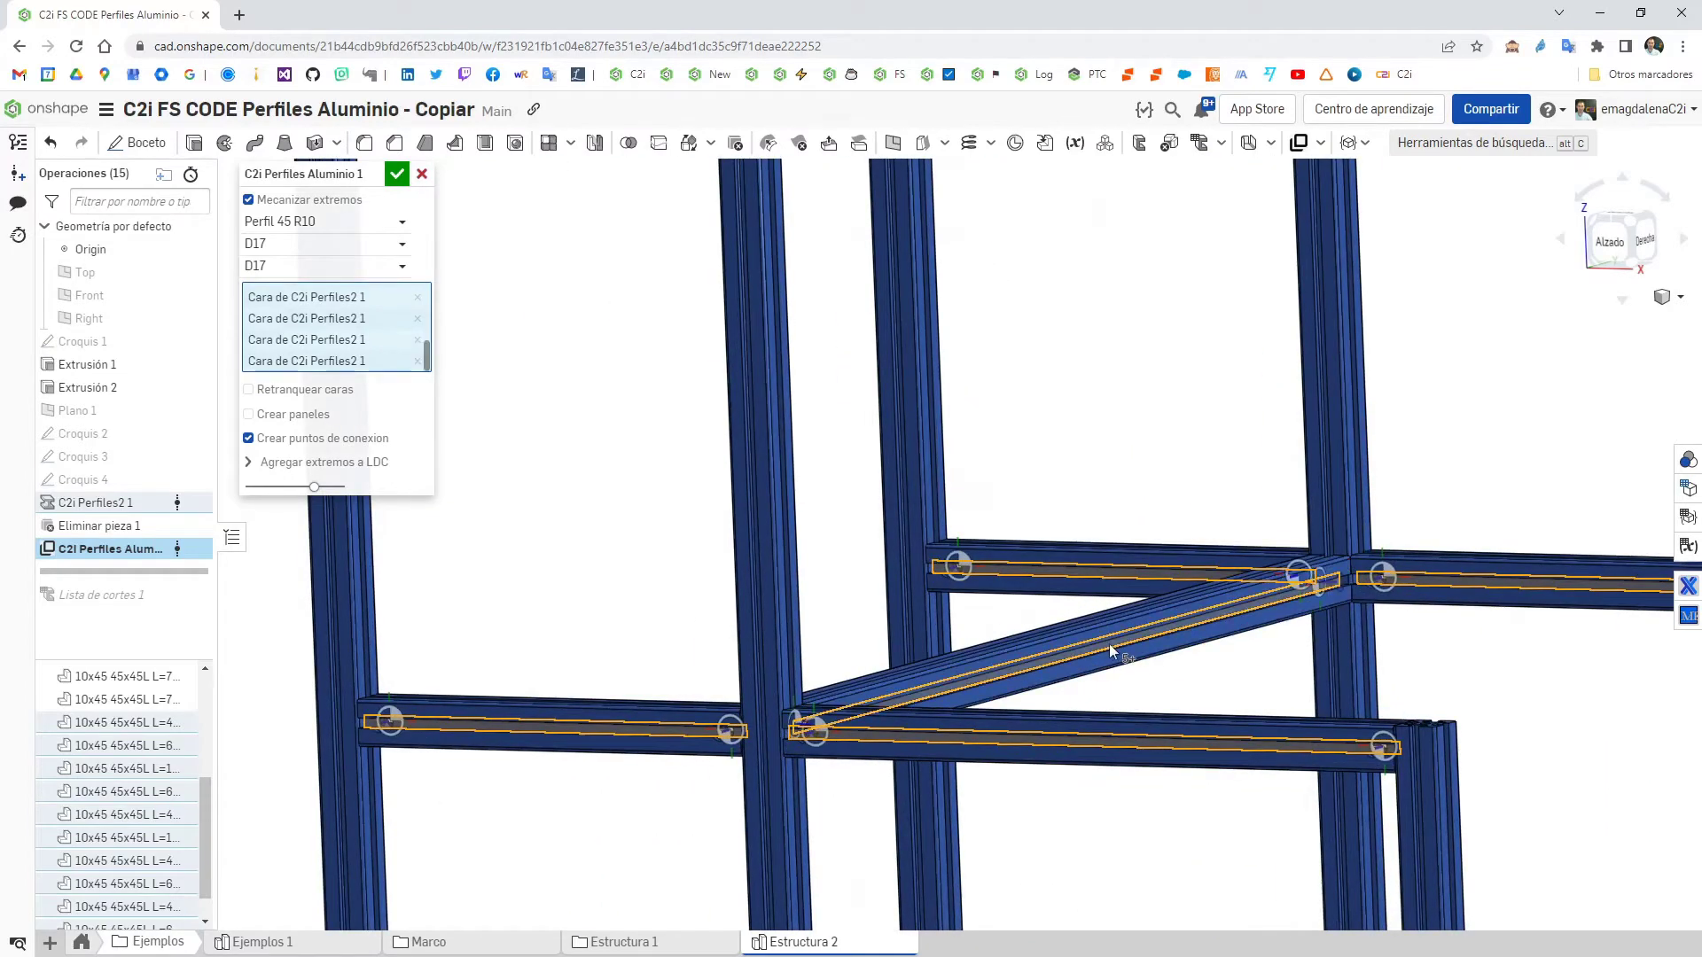
- Add the slot faces of the short front and rear top crossbars and the front-to-rear top crossbar to the end machining selection
scroll(1117, 381, "down", 5)
scroll(836, 489, "up", 6)
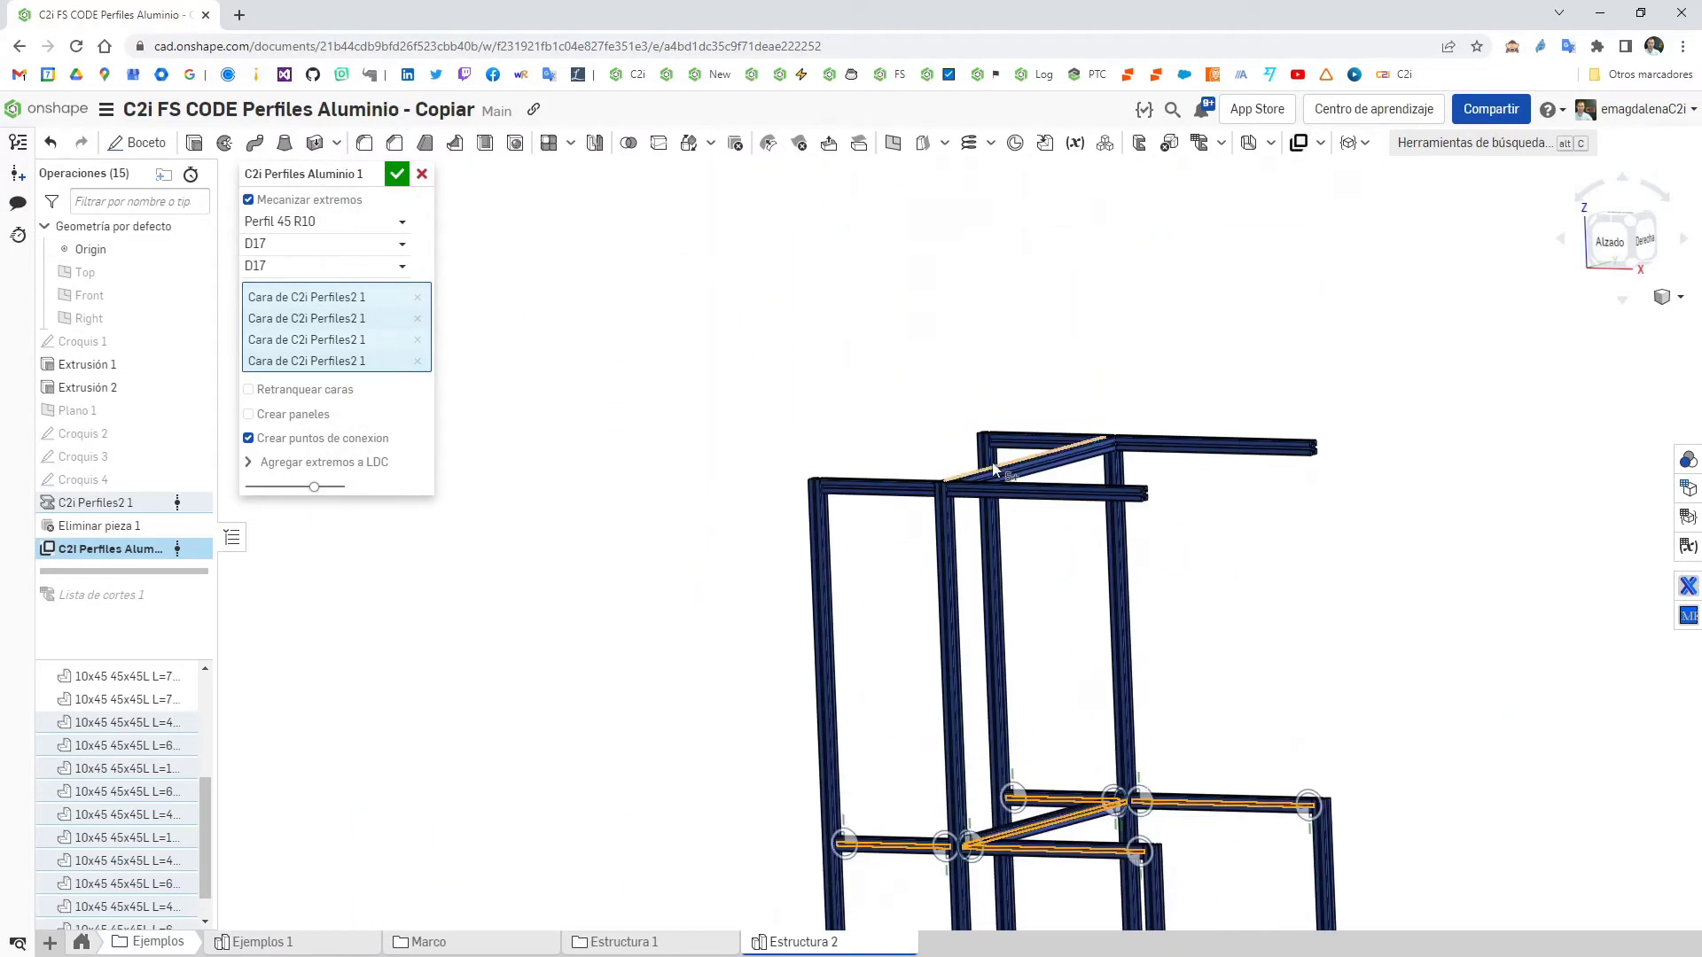
left_click(693, 550)
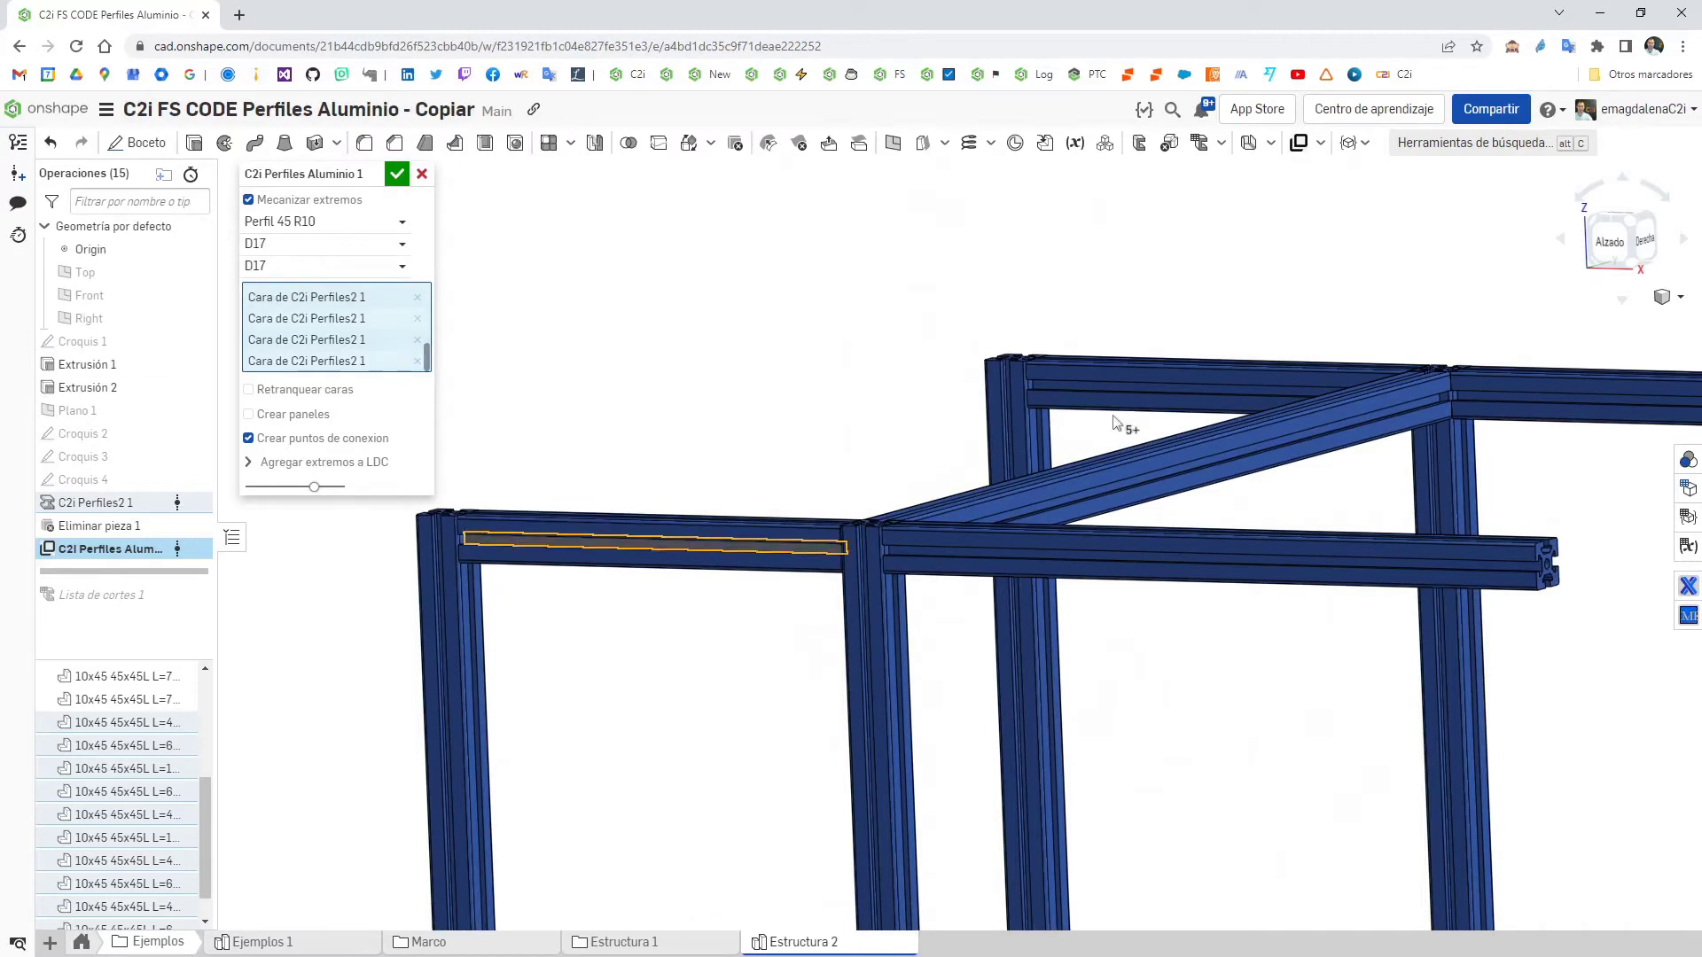
left_click(1143, 388)
left_click(1133, 486)
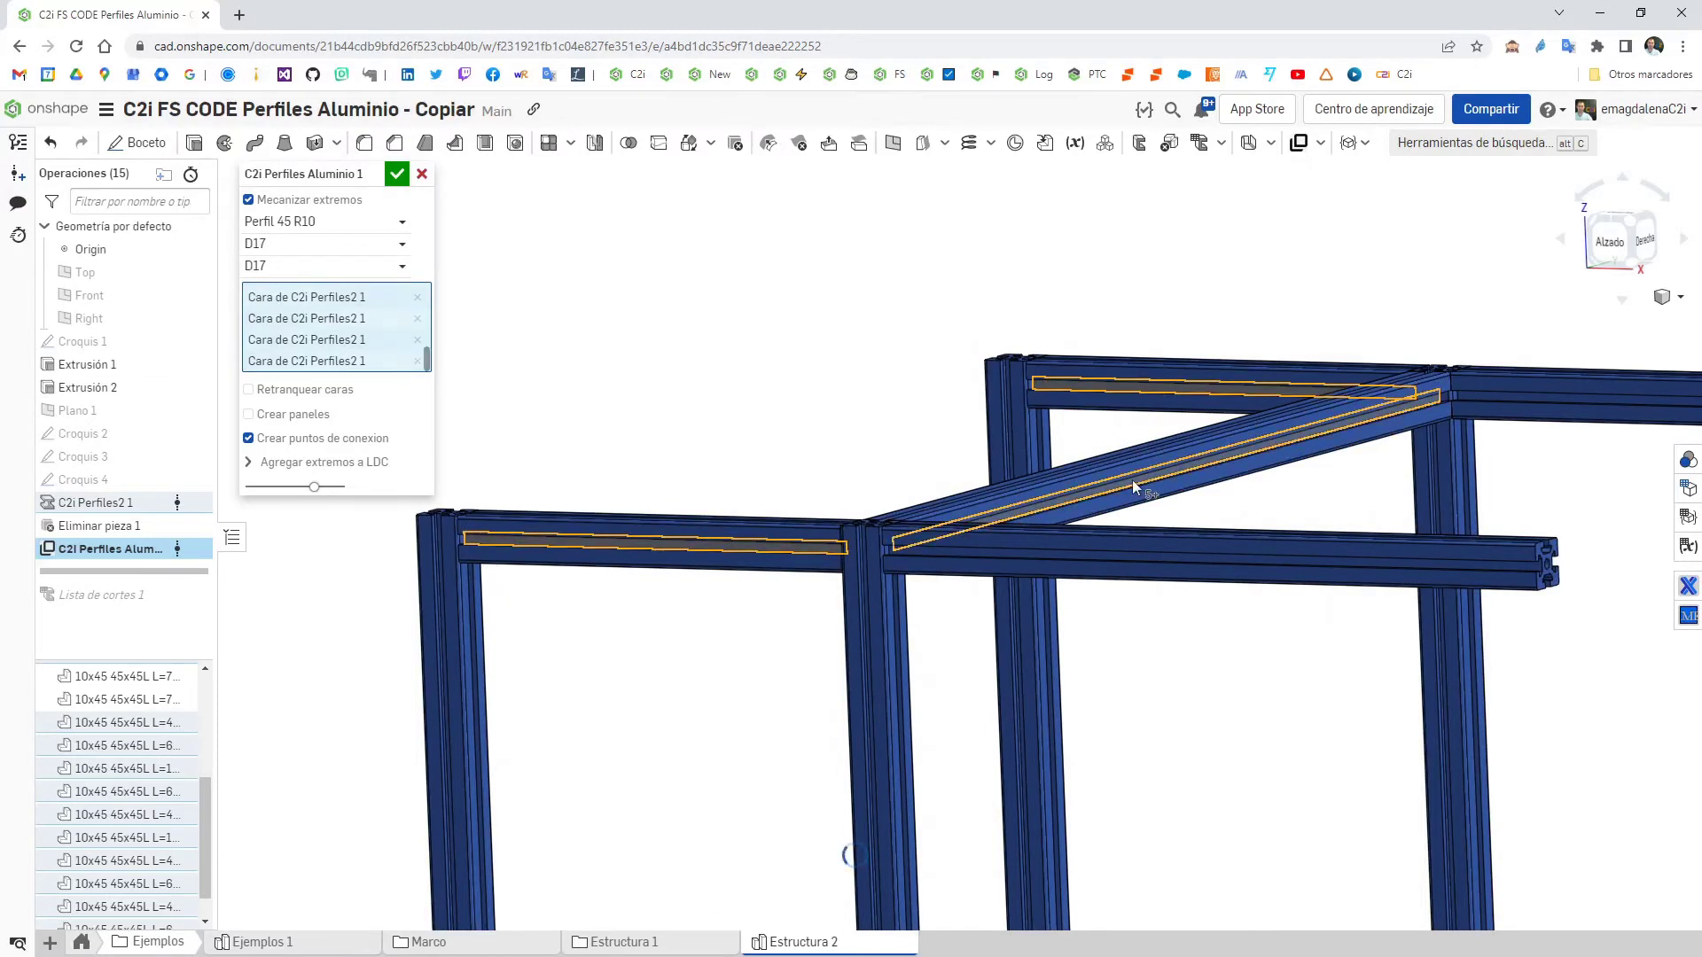
right_click_drag(1219, 712, 1247, 710)
middle_click_drag(1436, 671, 1048, 557)
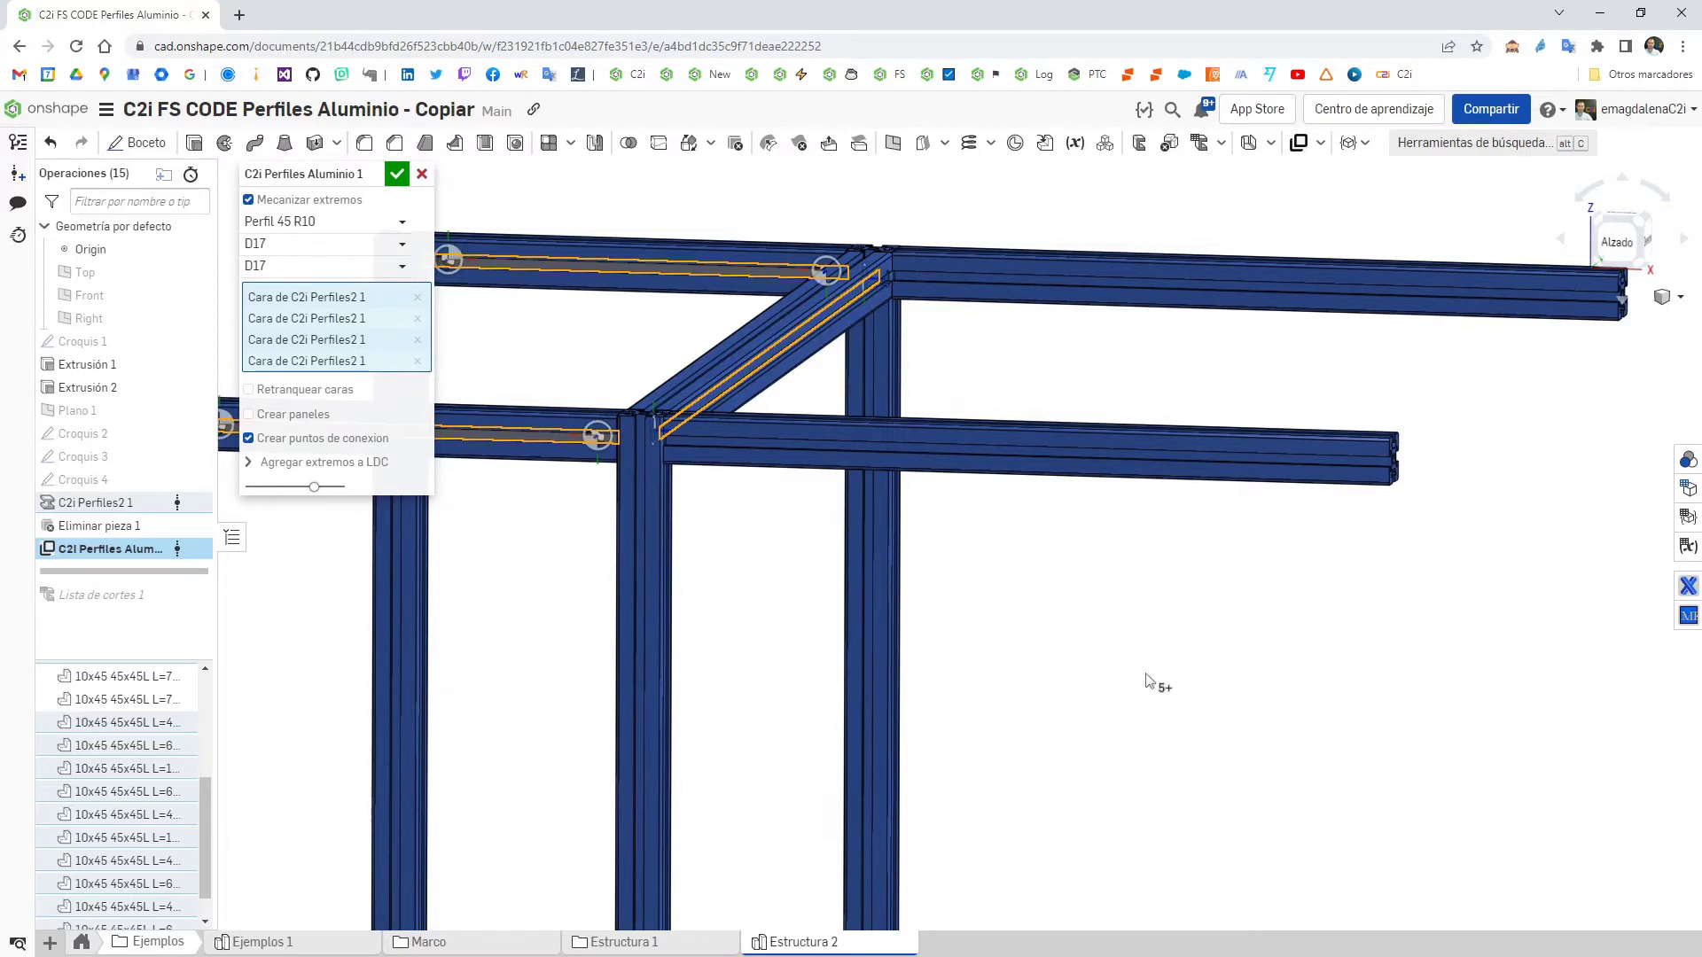
key("shift+7")
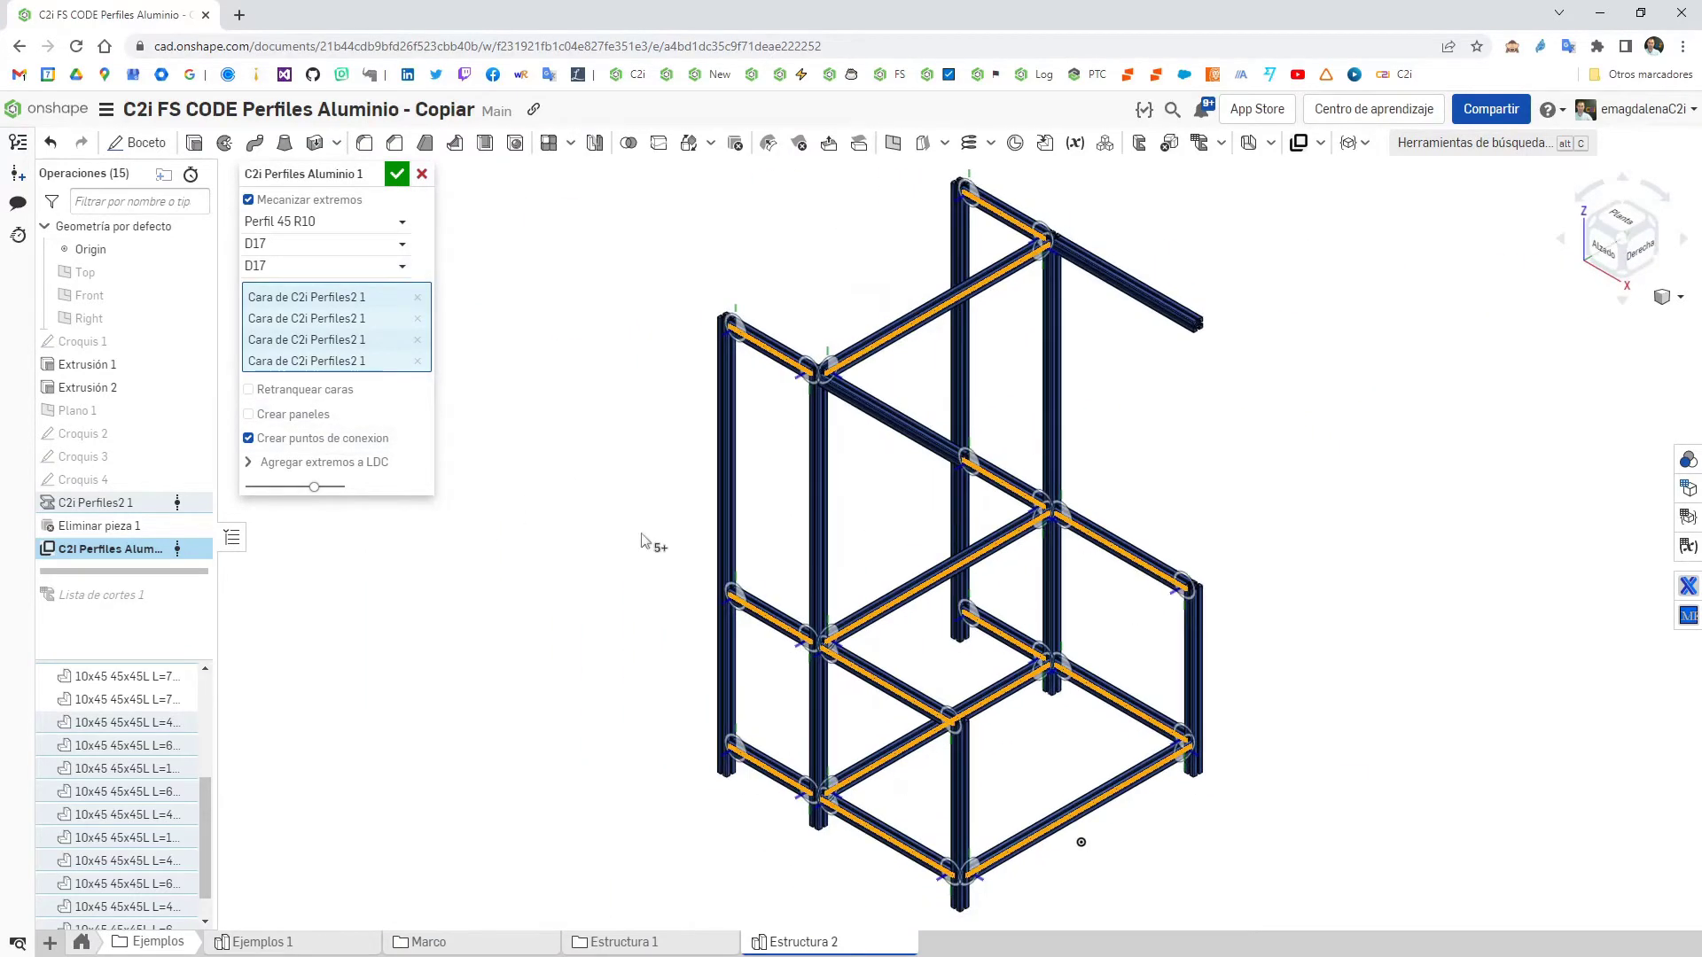
- Enable Retranquear caras at 3 mm and select the top end face of the outer front upright
left_click(278, 390)
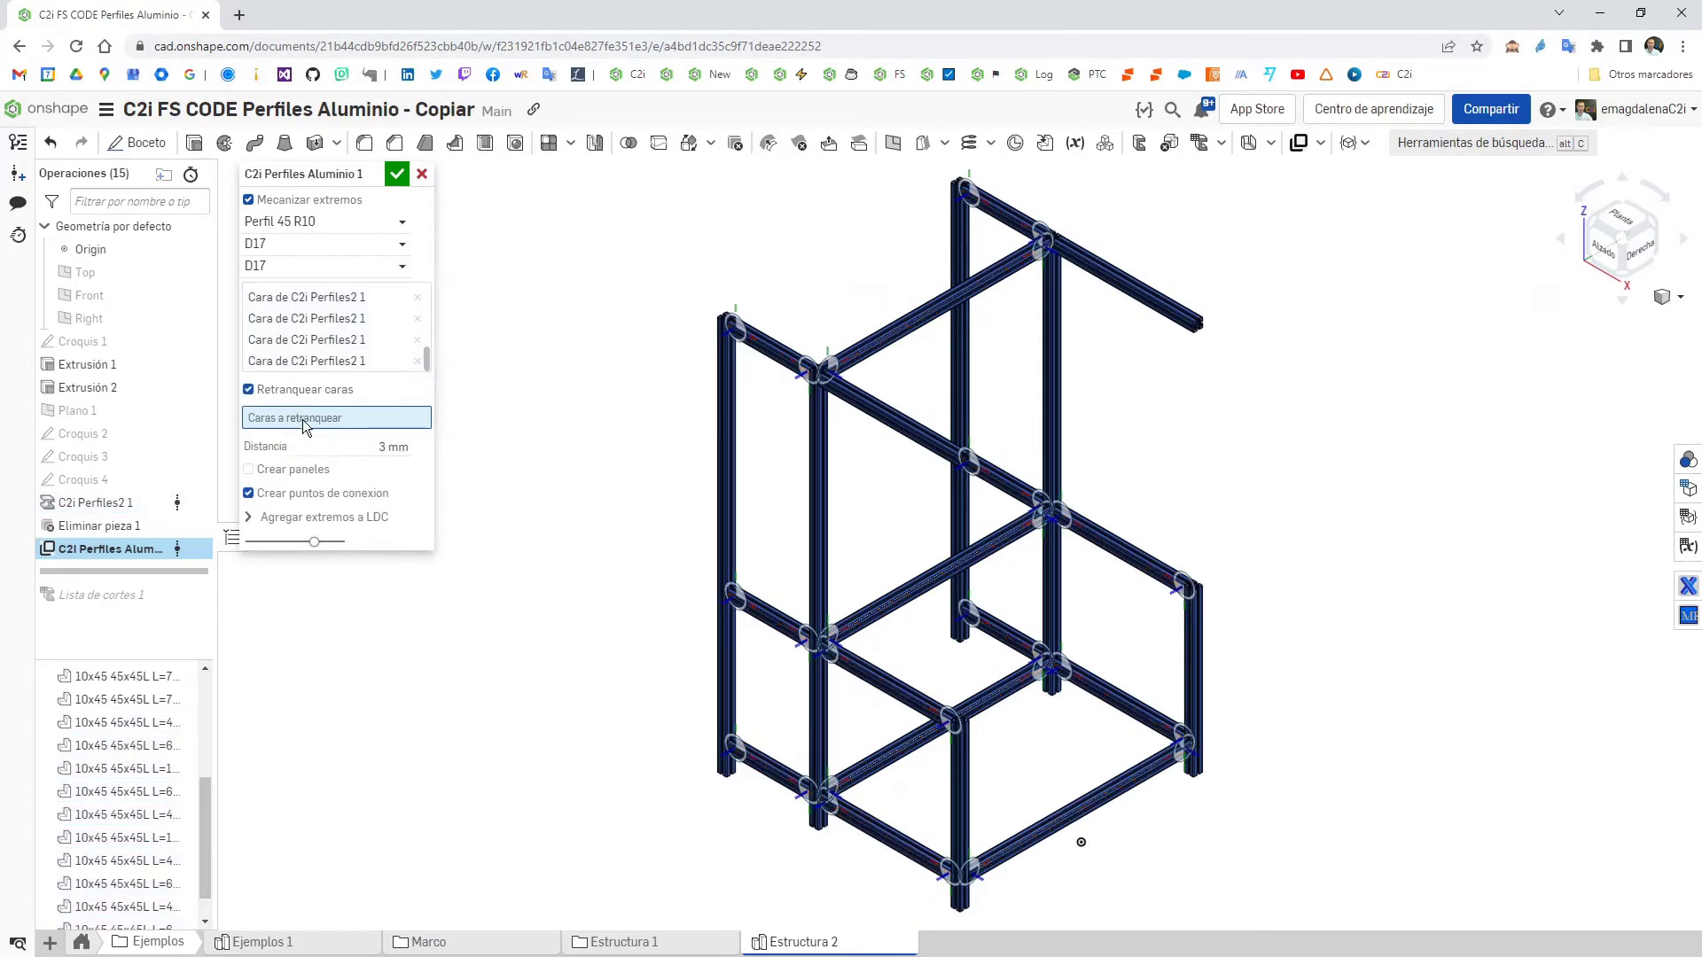
scroll(700, 288, "down", 5)
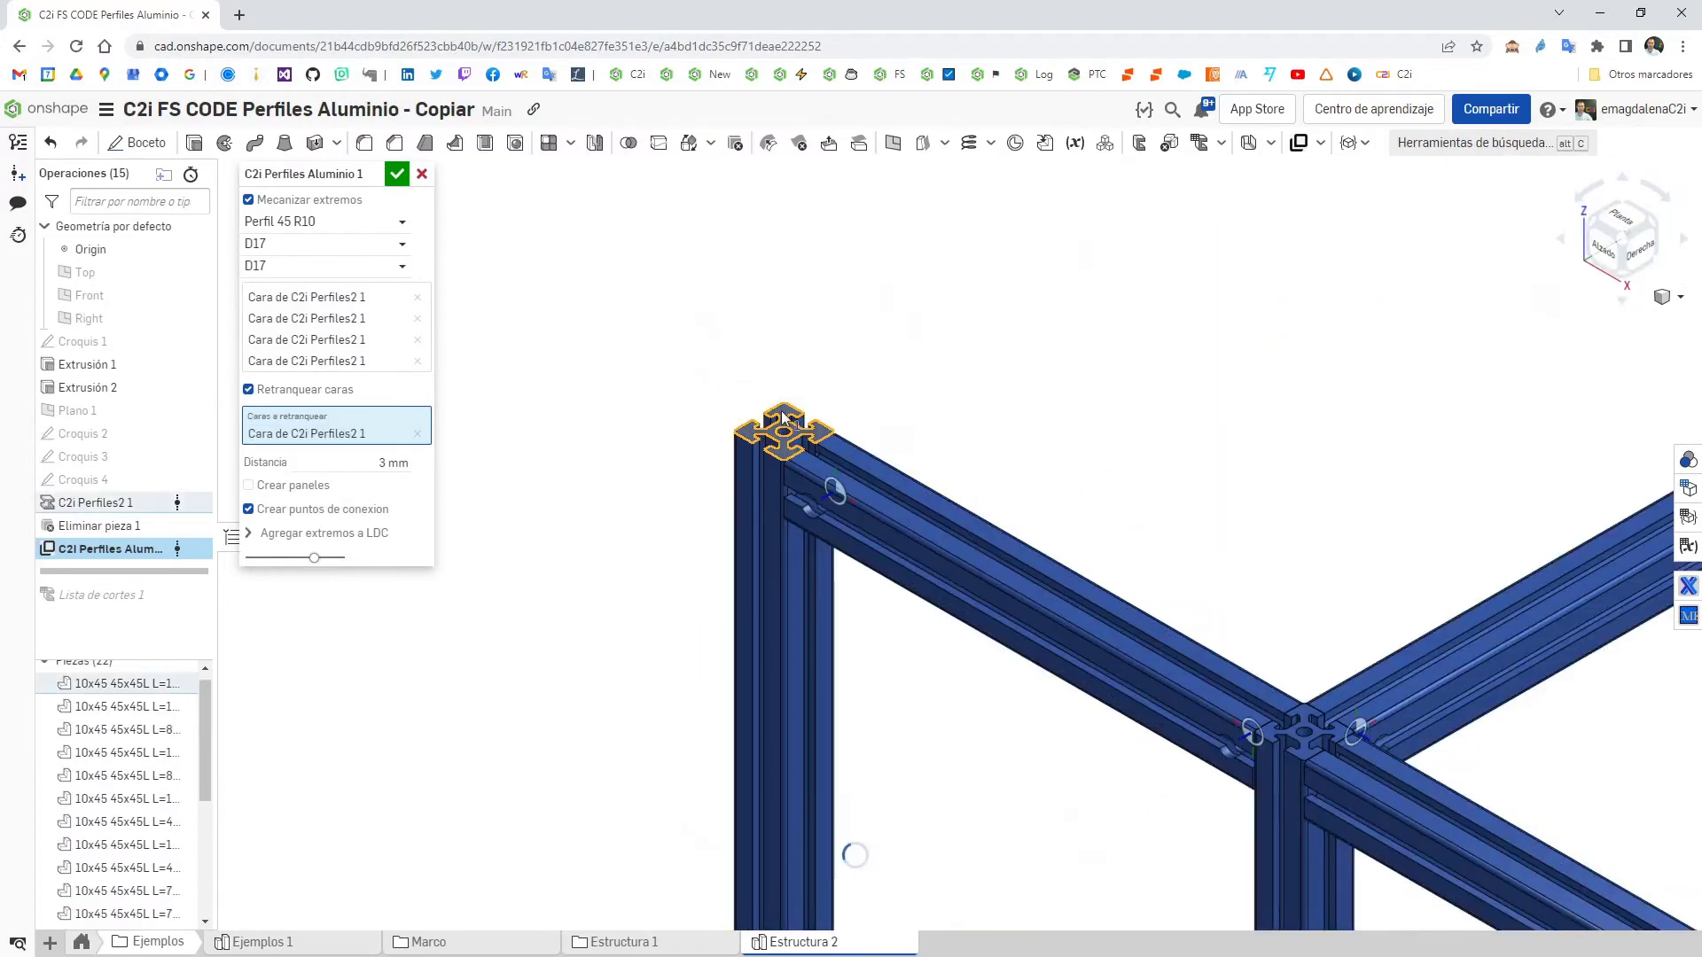
scroll(775, 435, "down", 5)
right_click_drag(775, 434, 831, 383)
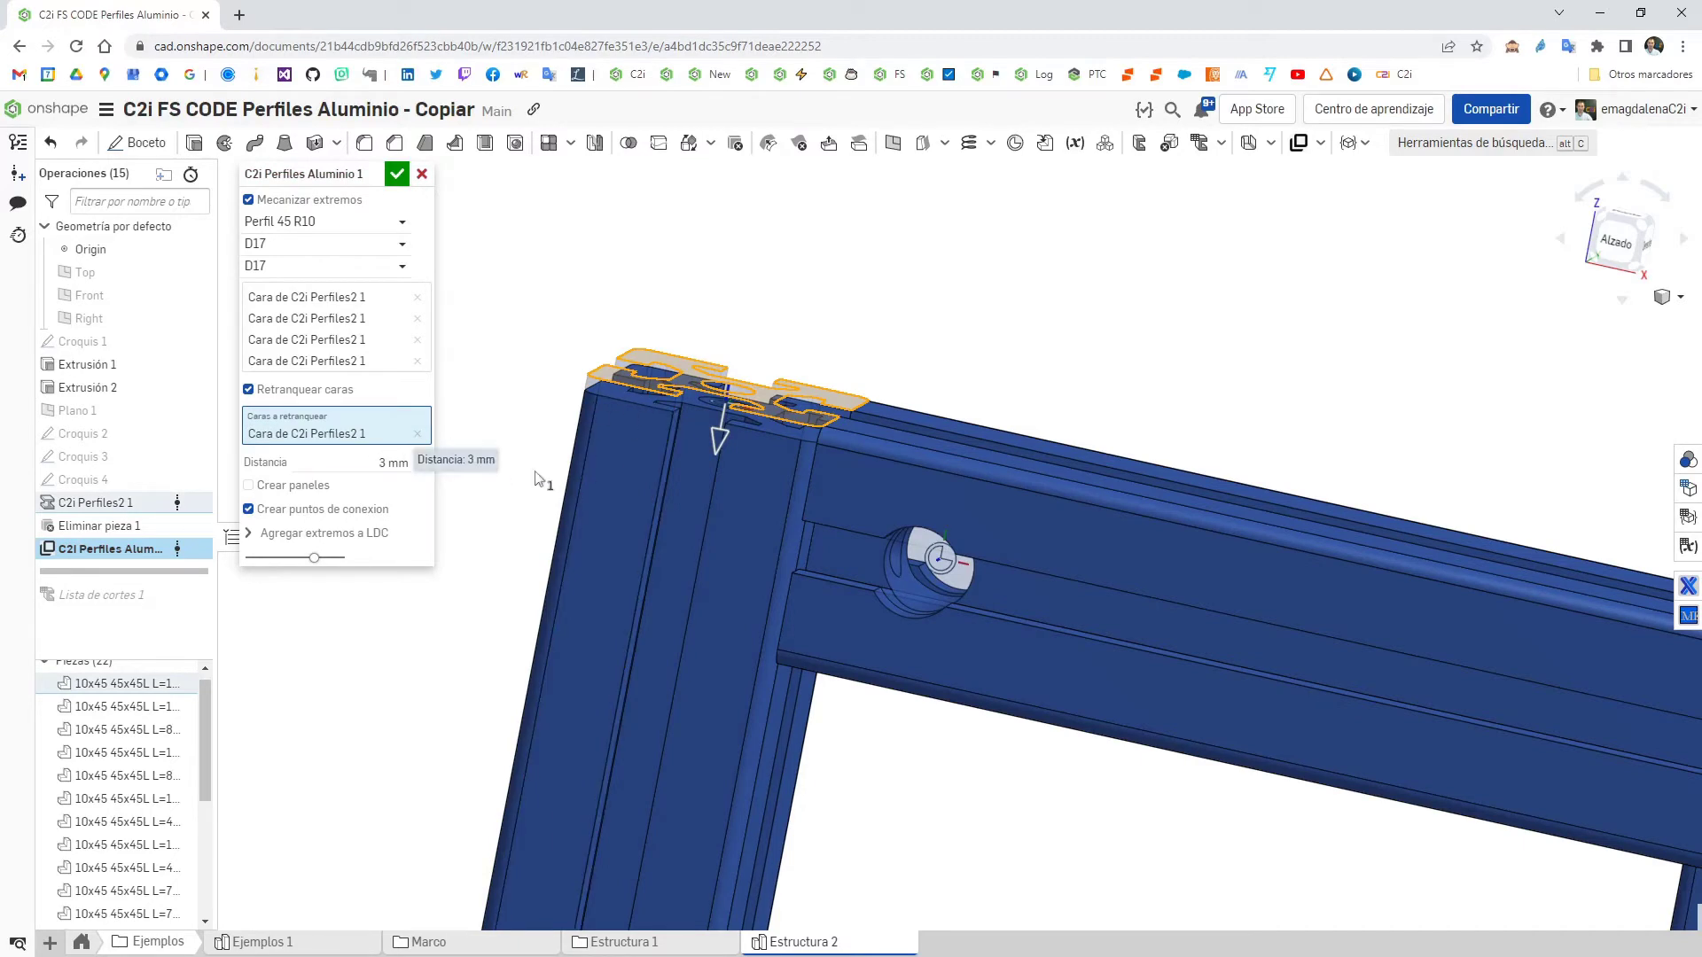
scroll(1152, 368, "down", 5)
right_click_drag(1152, 368, 1039, 386)
middle_click_drag(1039, 386, 808, 421)
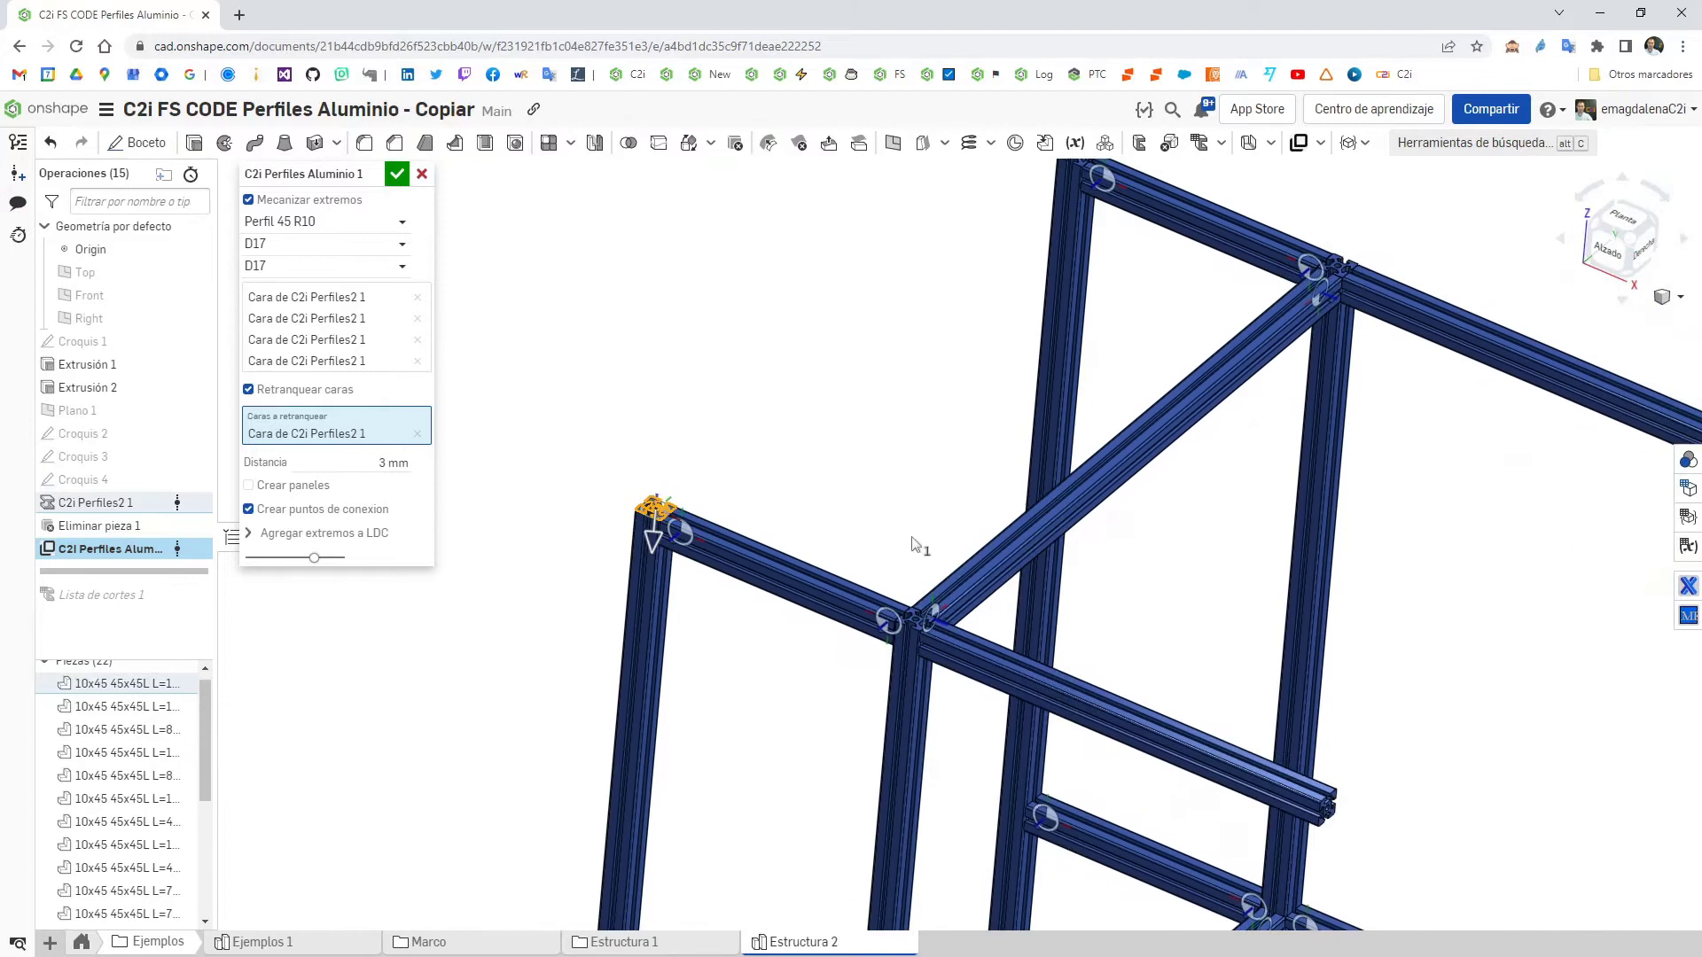
- Add the top end faces of the other three tall uprights to the faces being set back
left_click(913, 612)
middle_click_drag(967, 279, 857, 443)
left_click(992, 304)
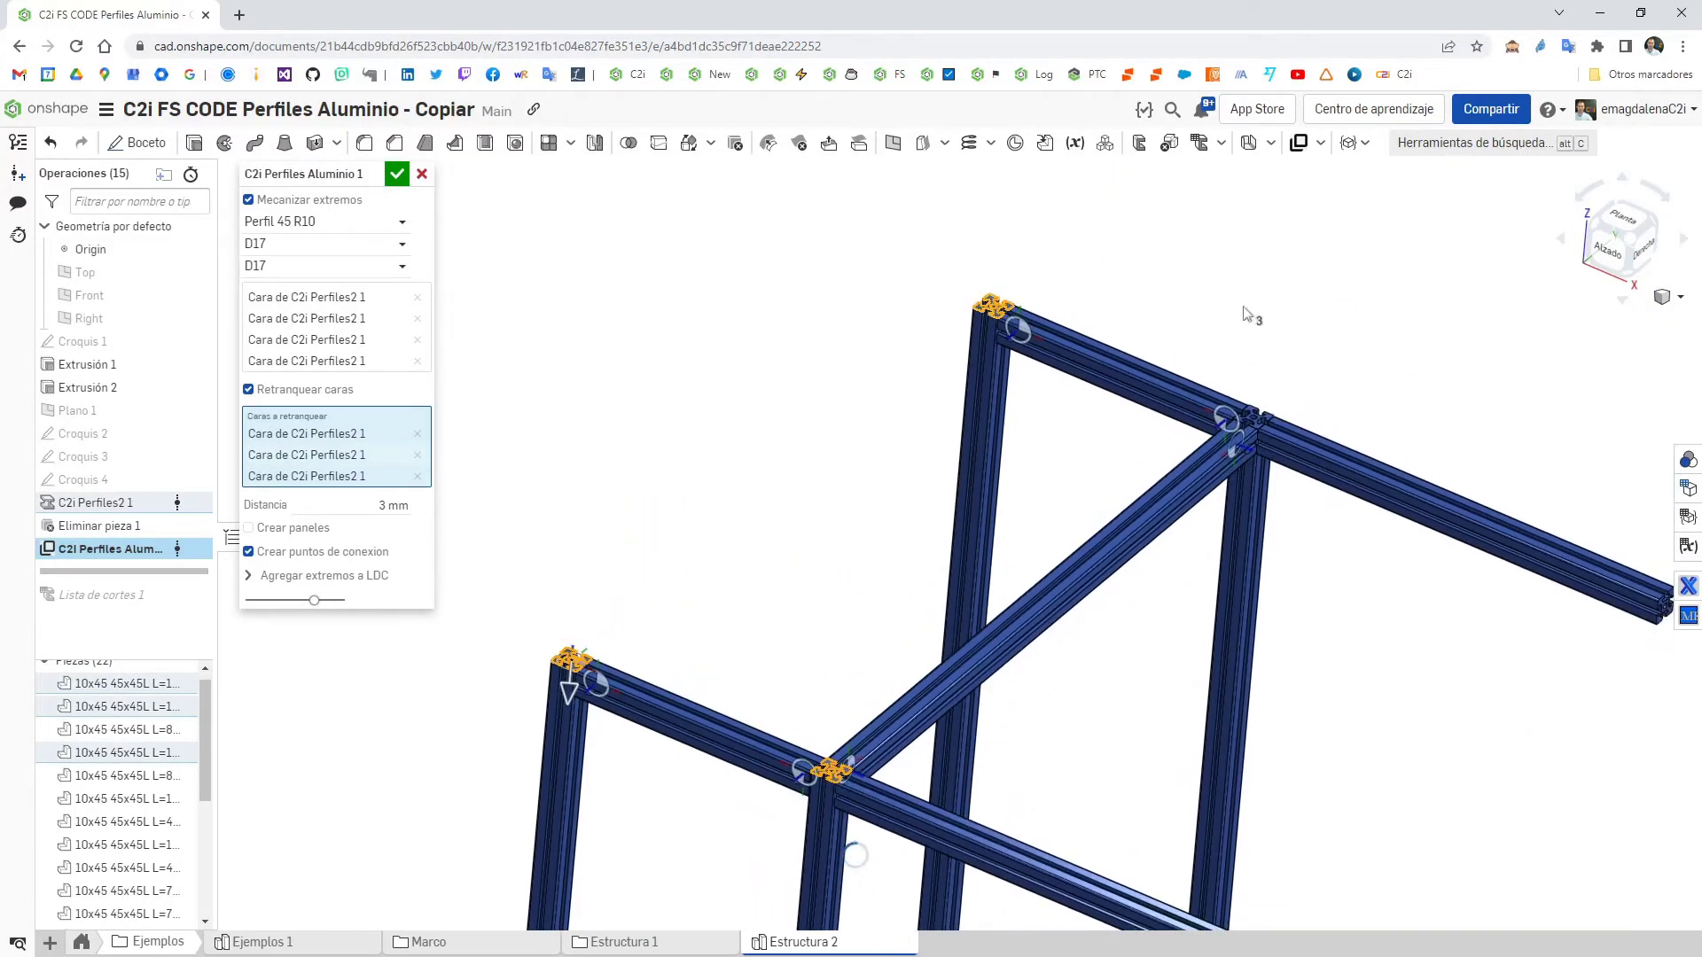
left_click(1252, 415)
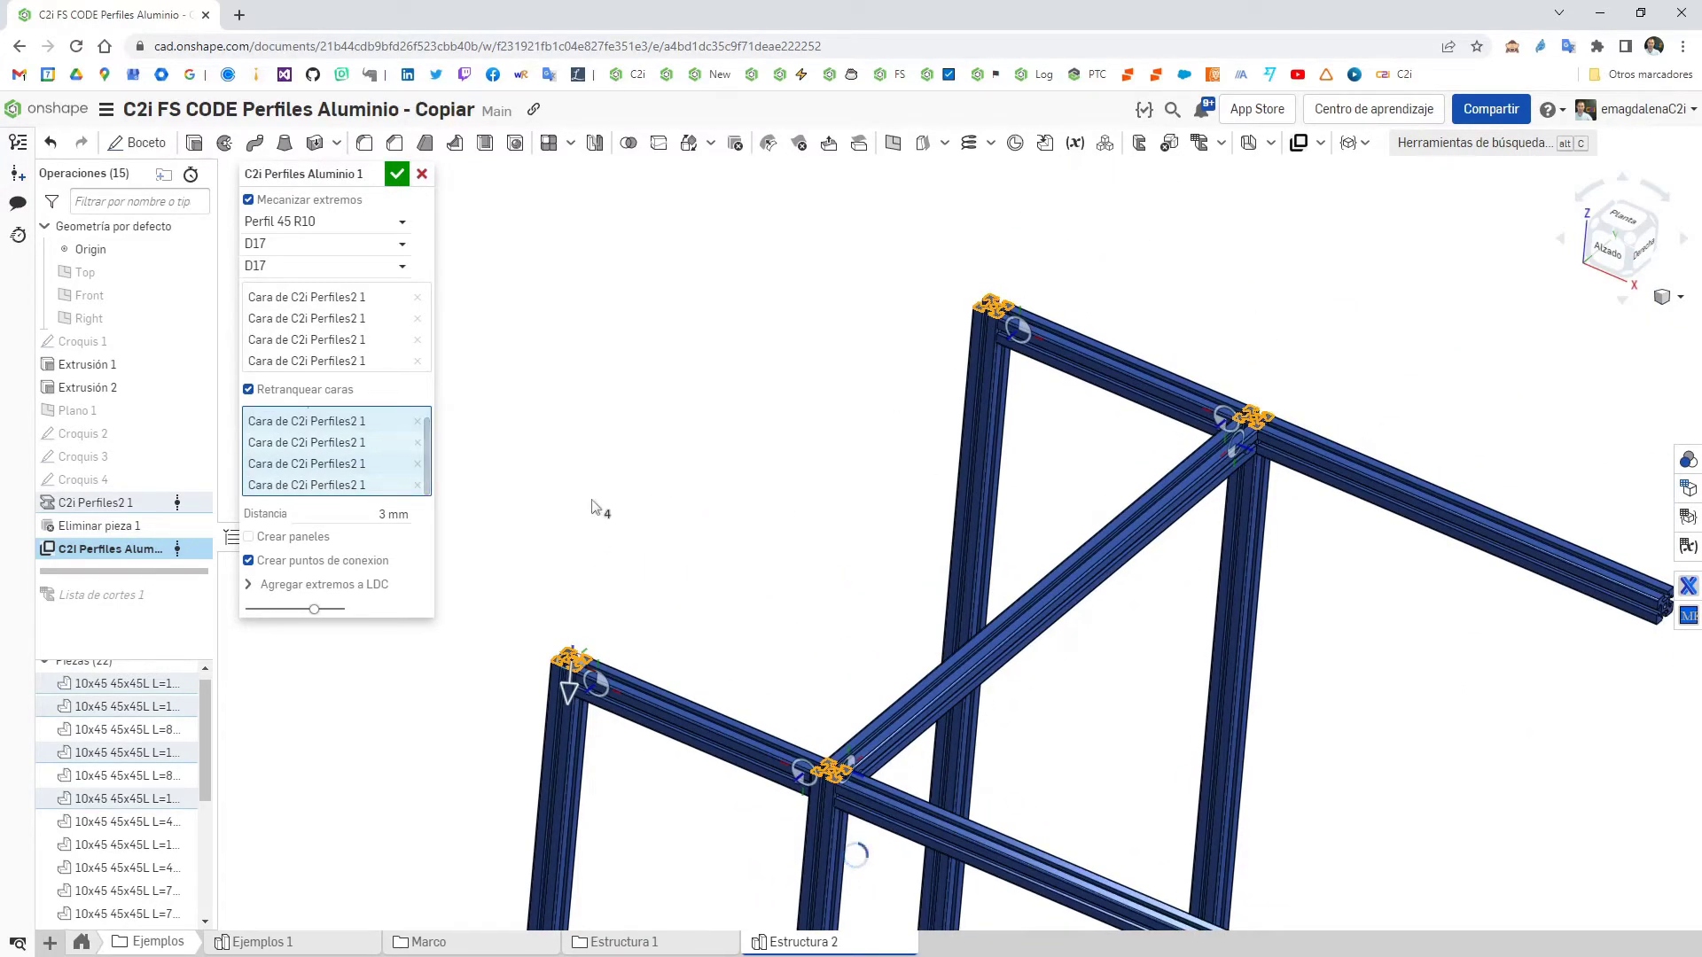
scroll(713, 532, "down", 10)
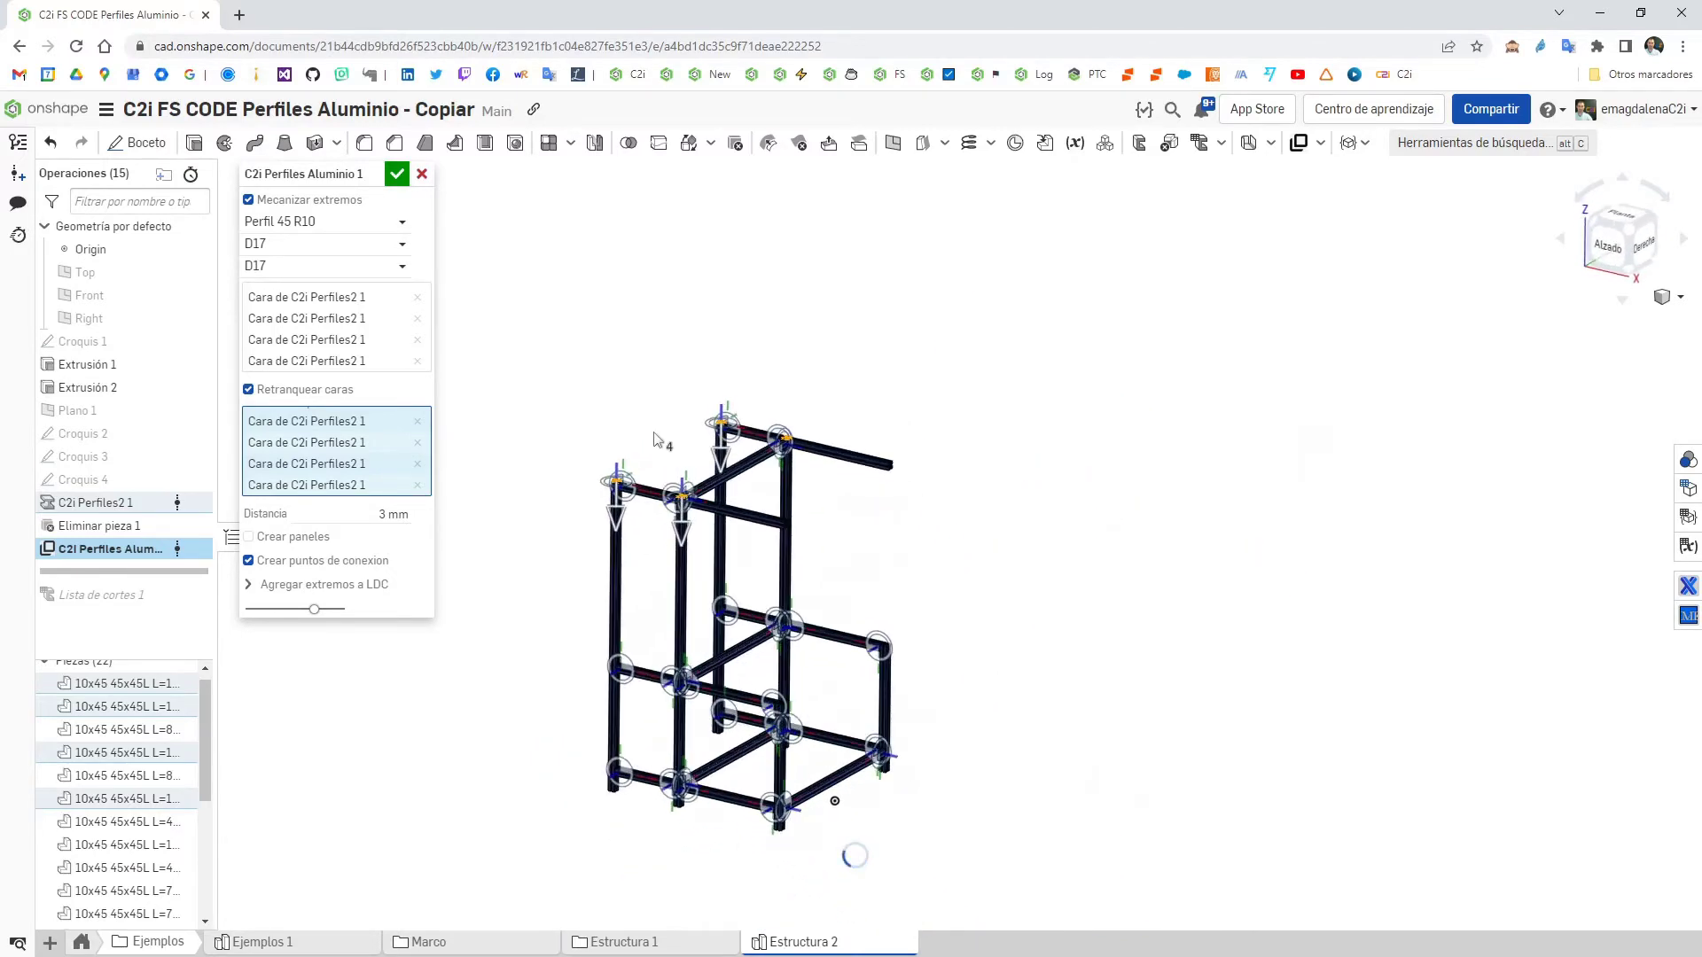
scroll(652, 443, "up", 3)
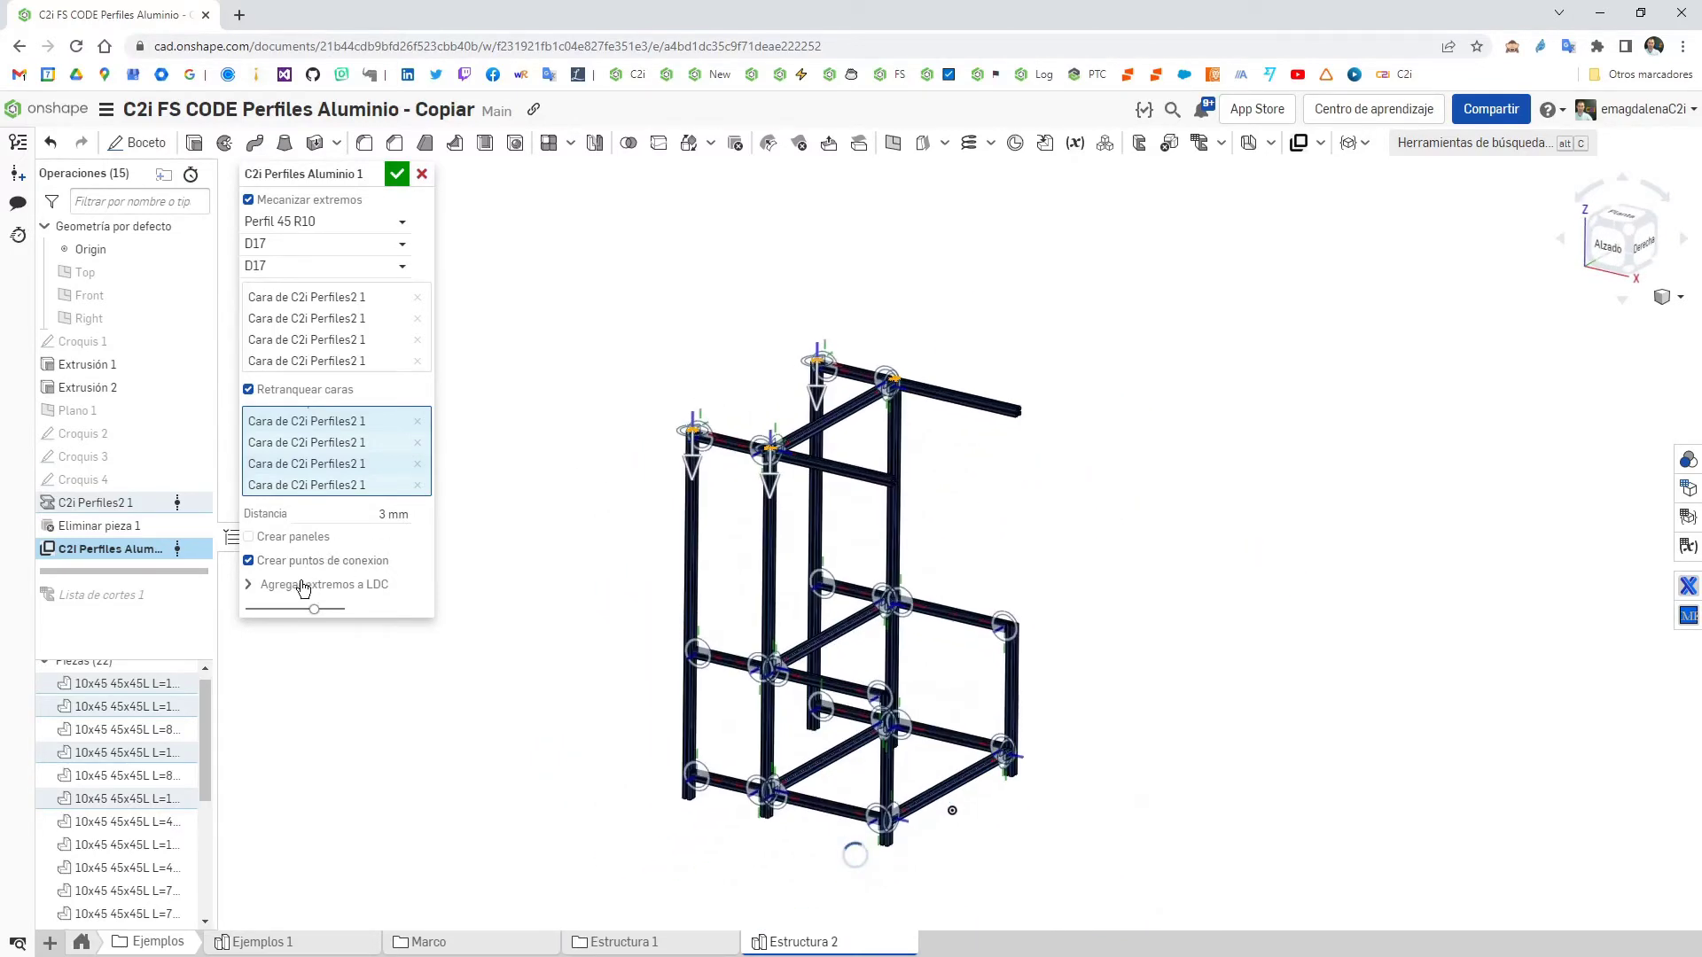
- Accept the feature with Agregar extremos a LDC enabled and check the Extremo 1 and Extremo 2 columns of the cut list
left_click(302, 587)
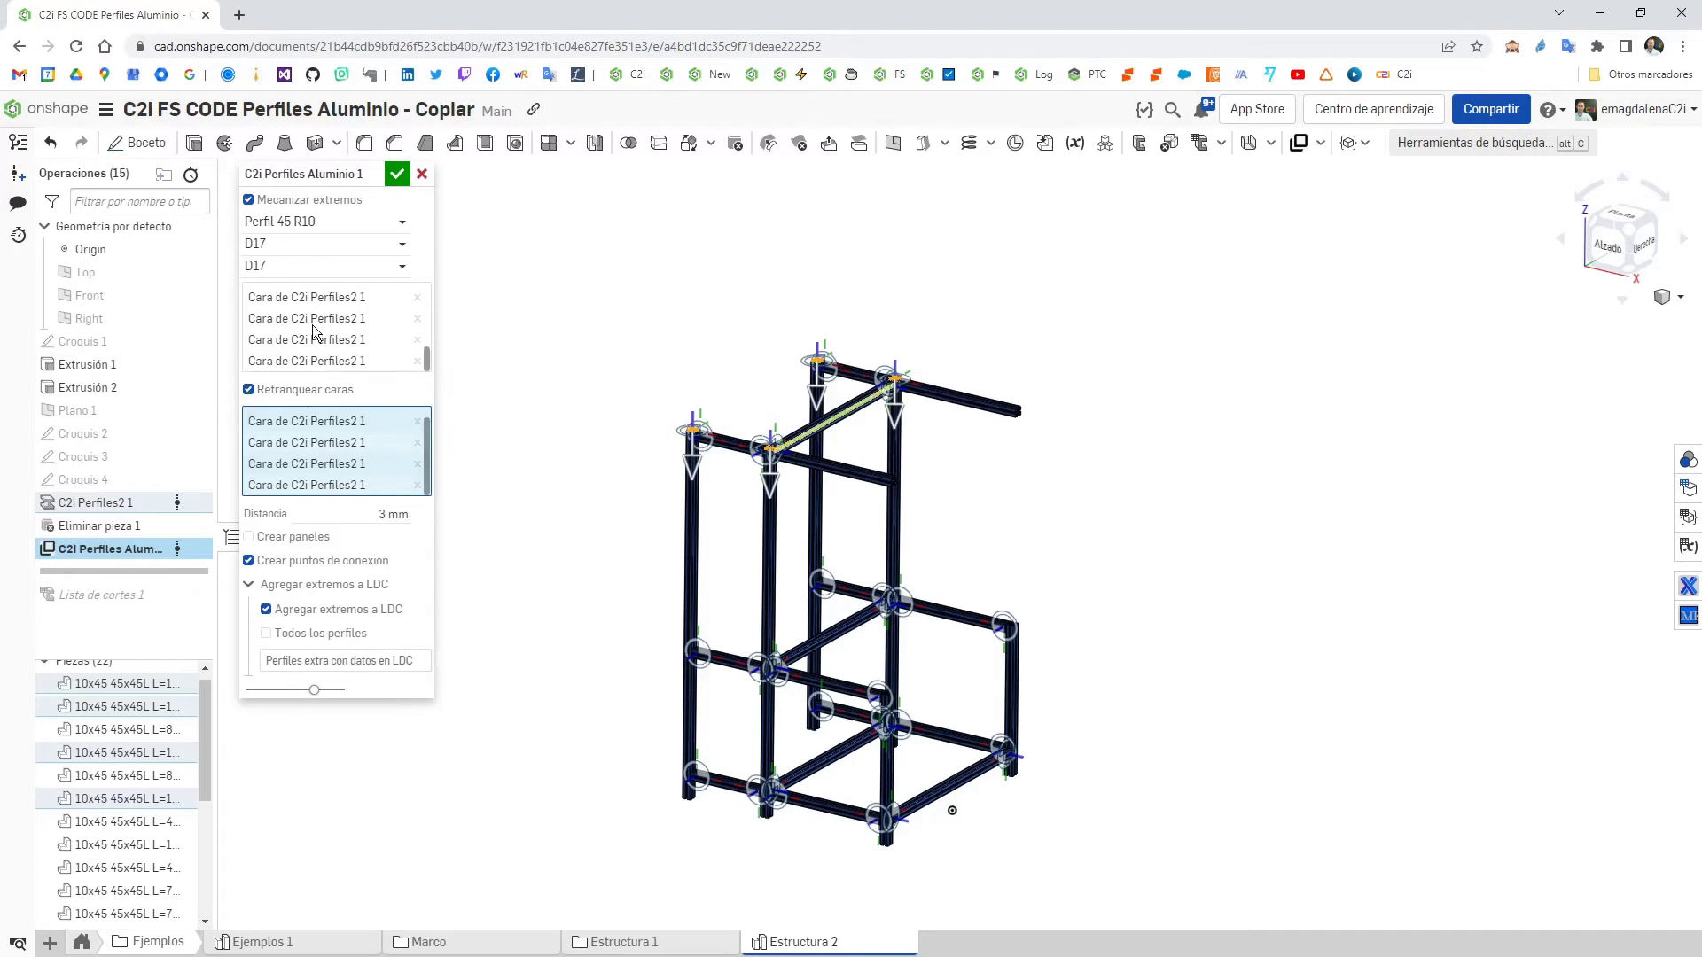
left_click(397, 175)
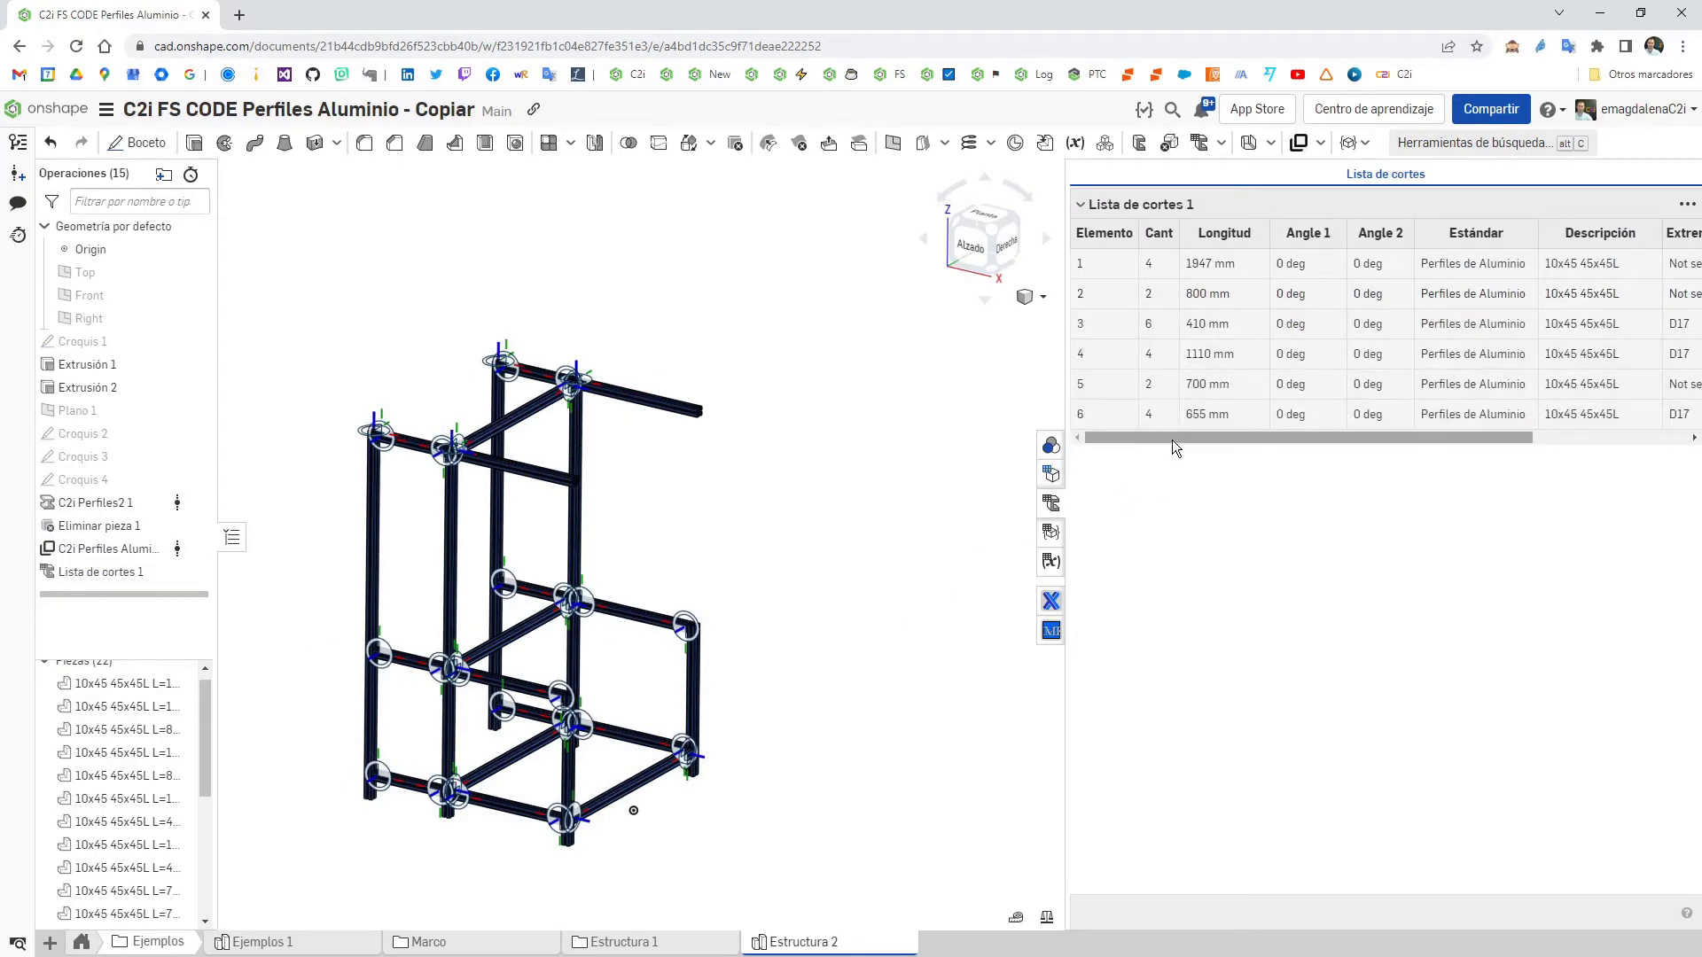
left_click_drag(1173, 437, 1374, 434)
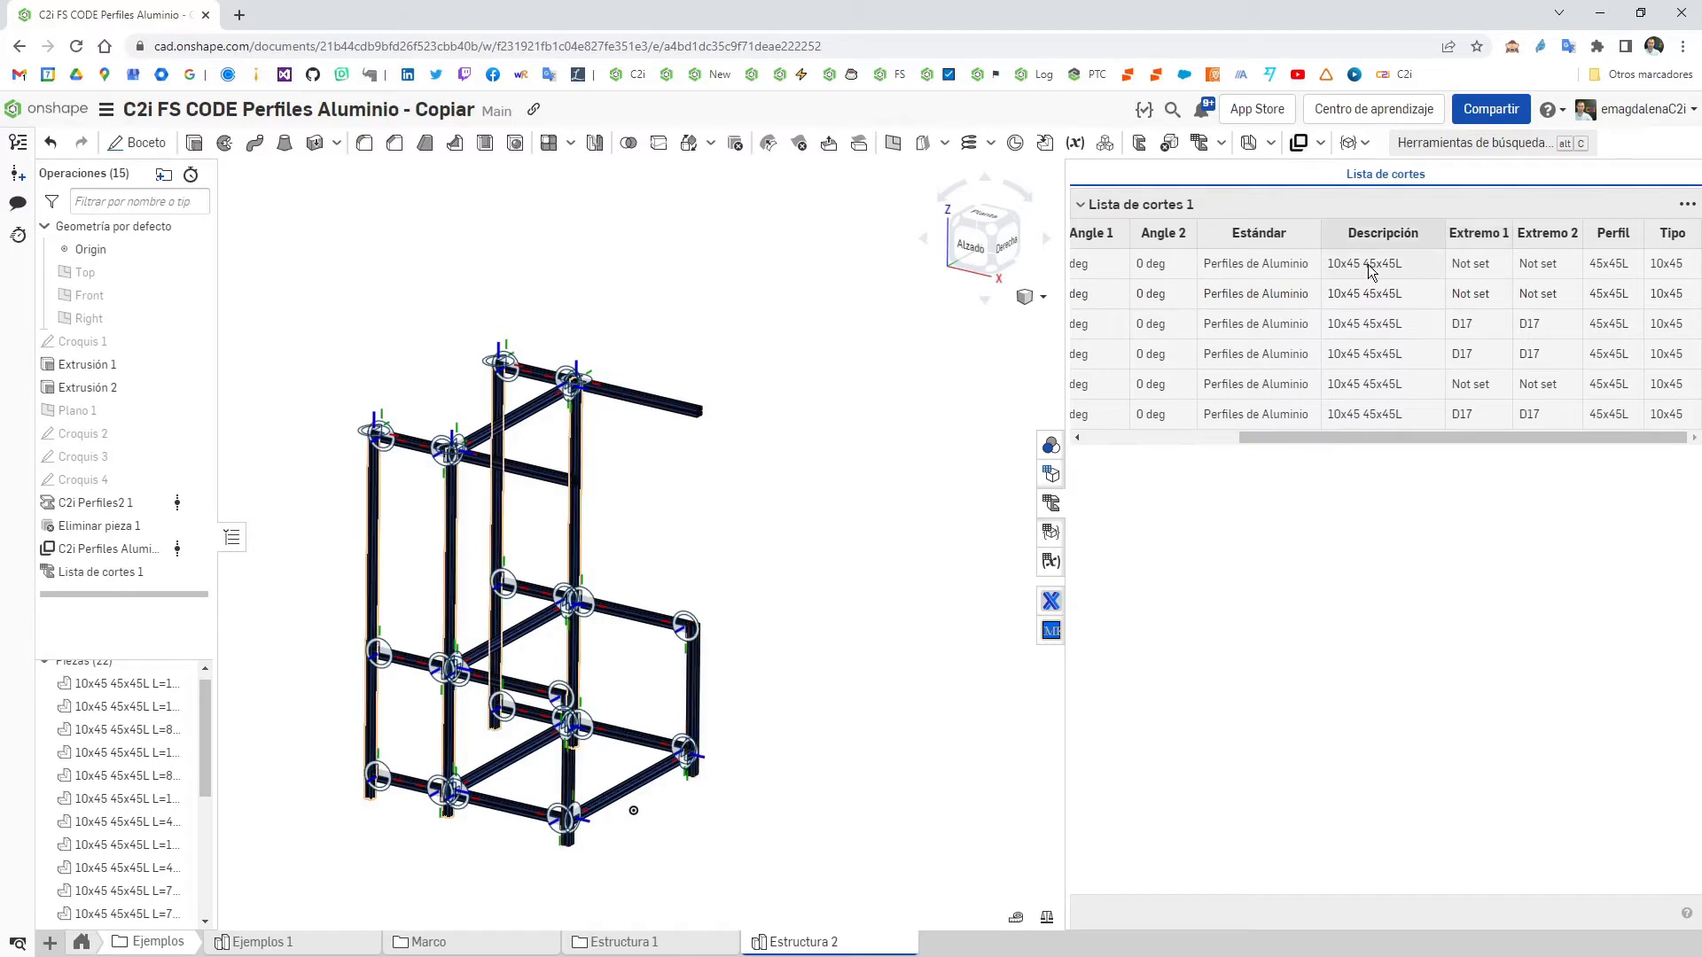
- Extend the cut-list end data to all profiles with Todos los perfiles and check the end columns in the cut list
double_click(125, 551)
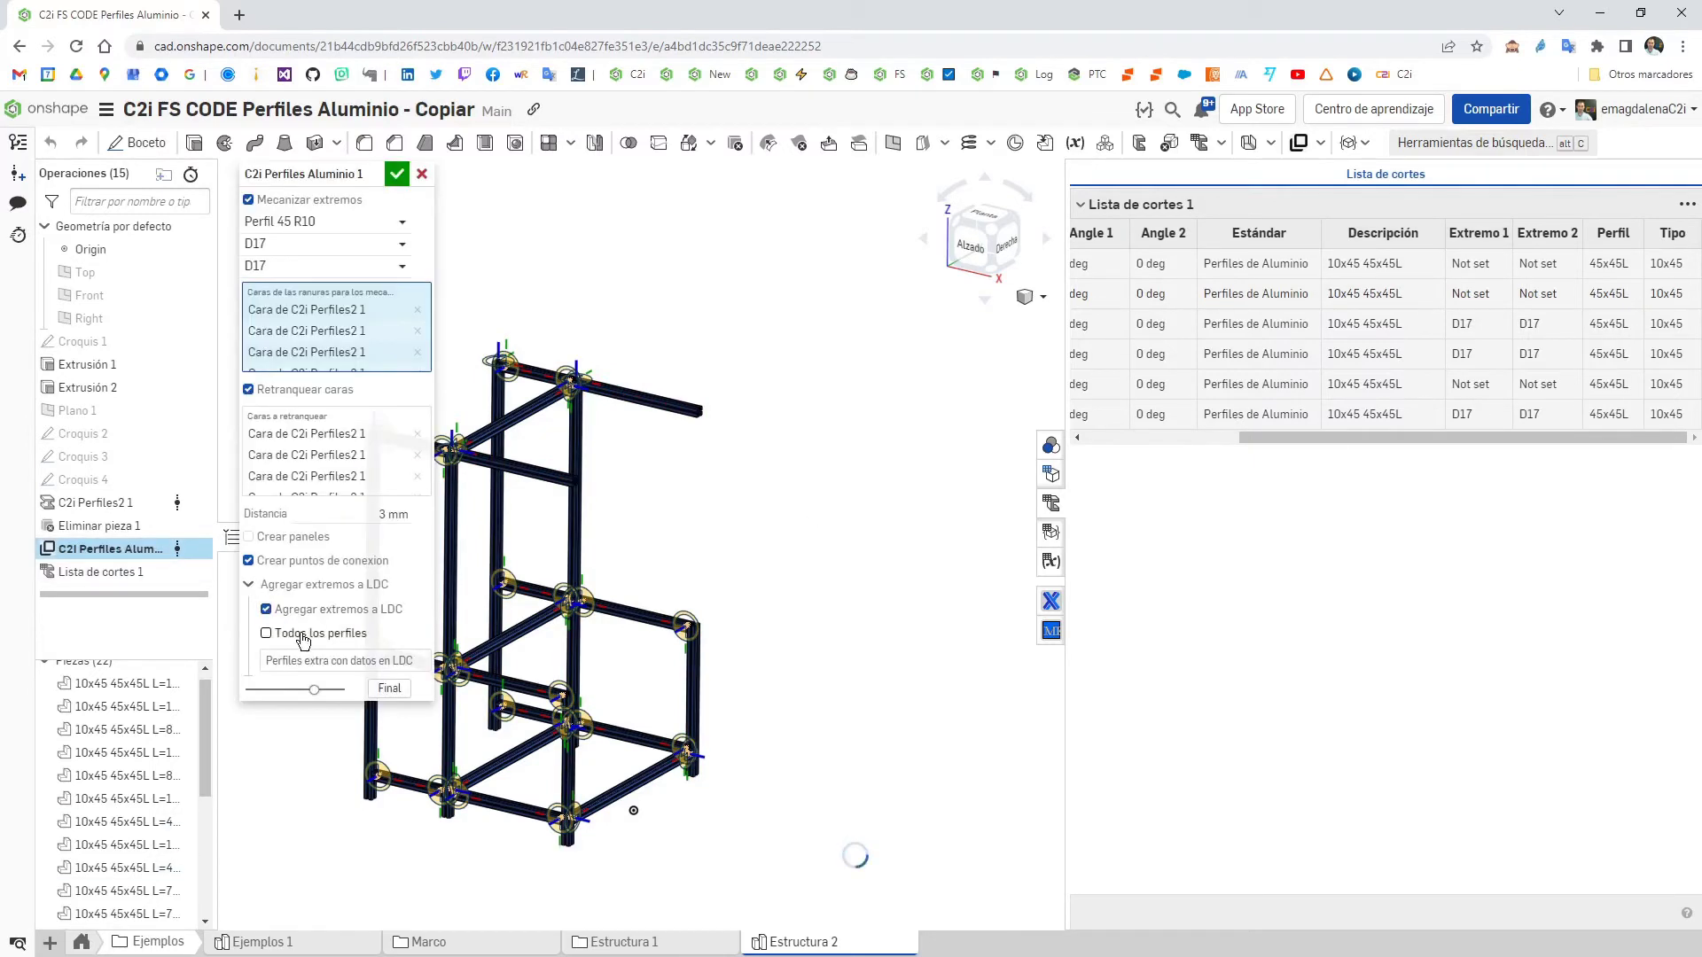
left_click(303, 636)
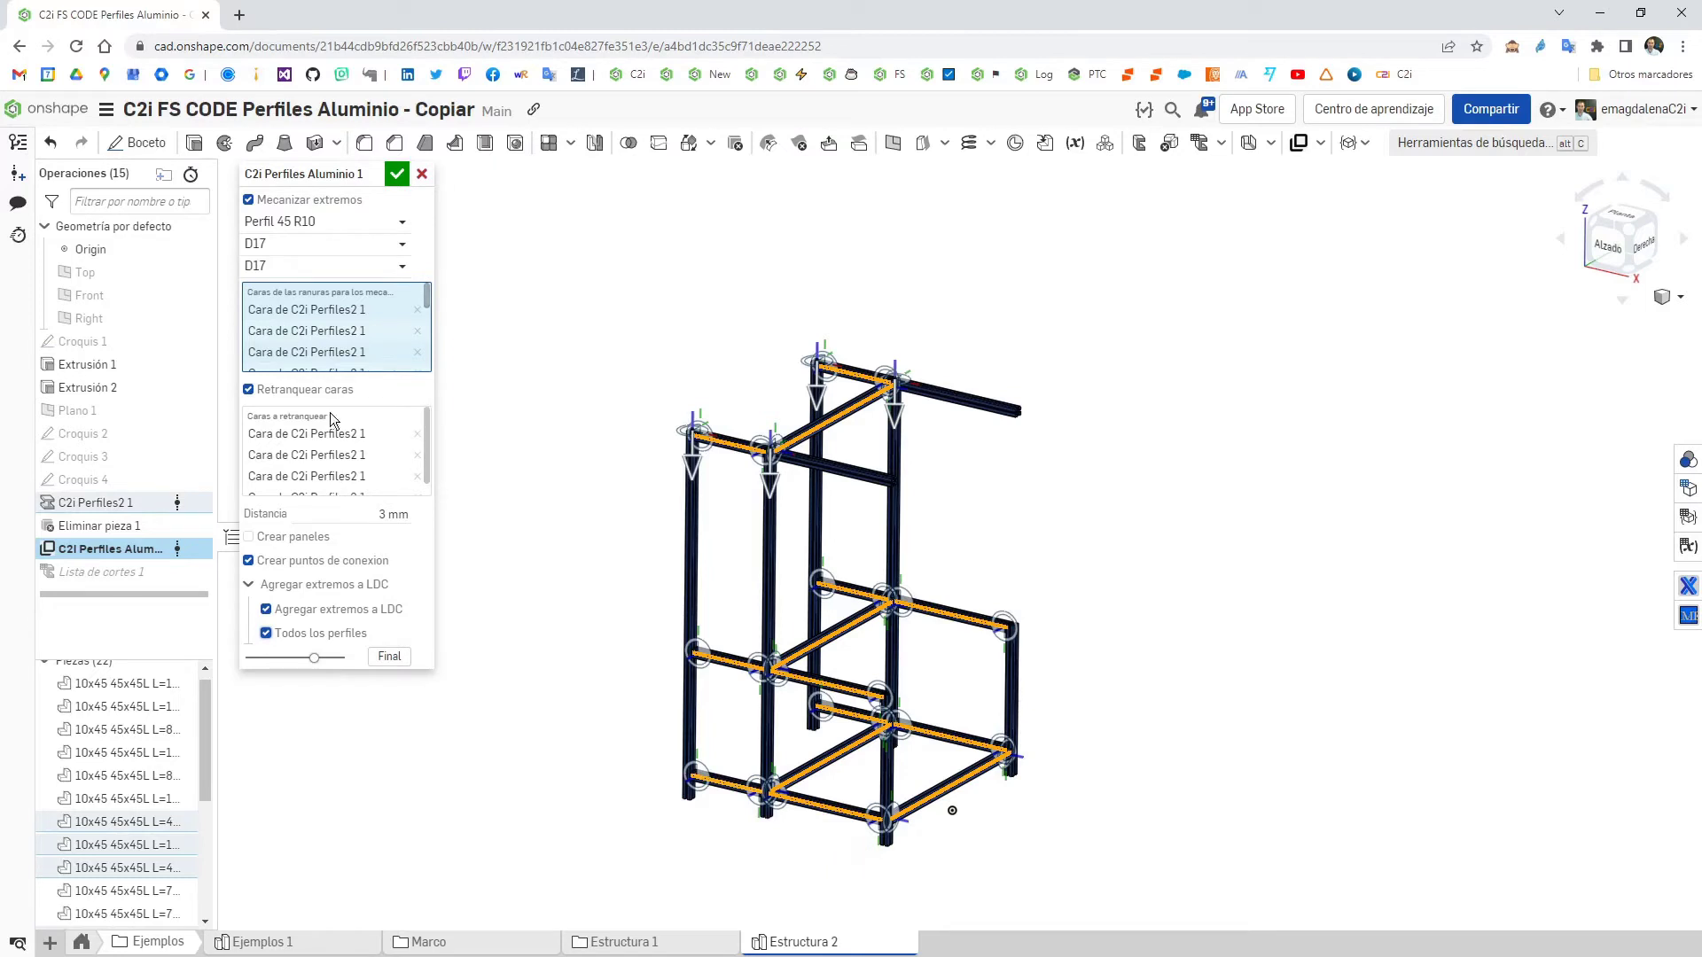
left_click(396, 174)
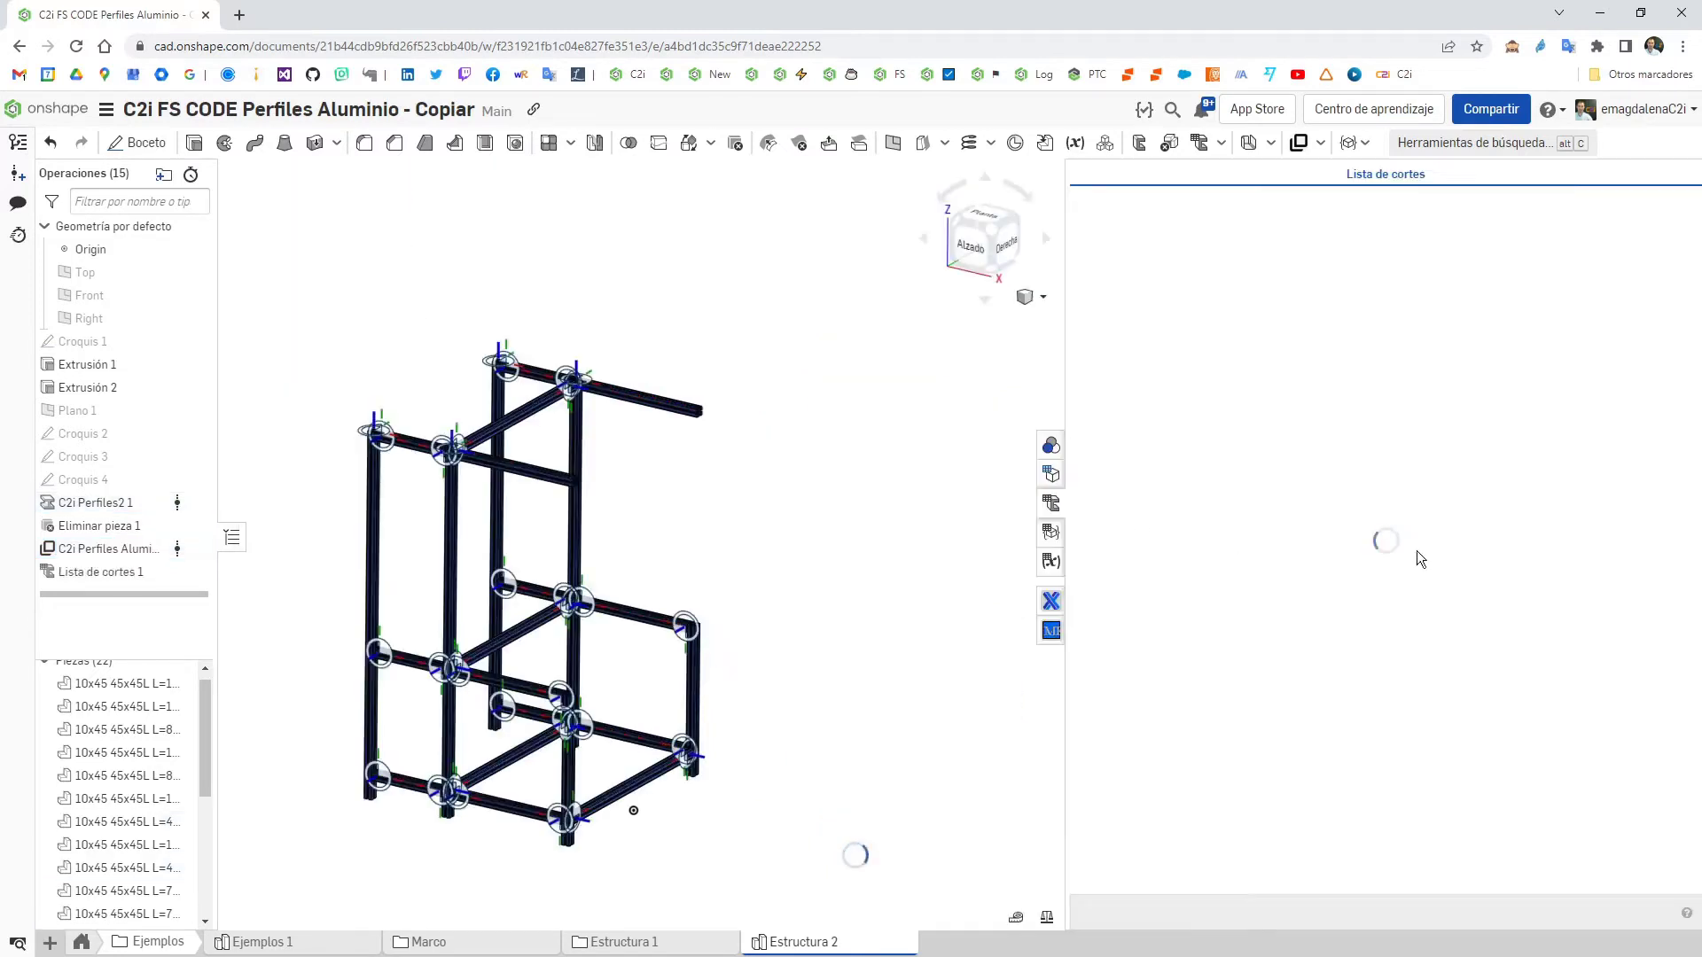
left_click_drag(1328, 436, 1482, 444)
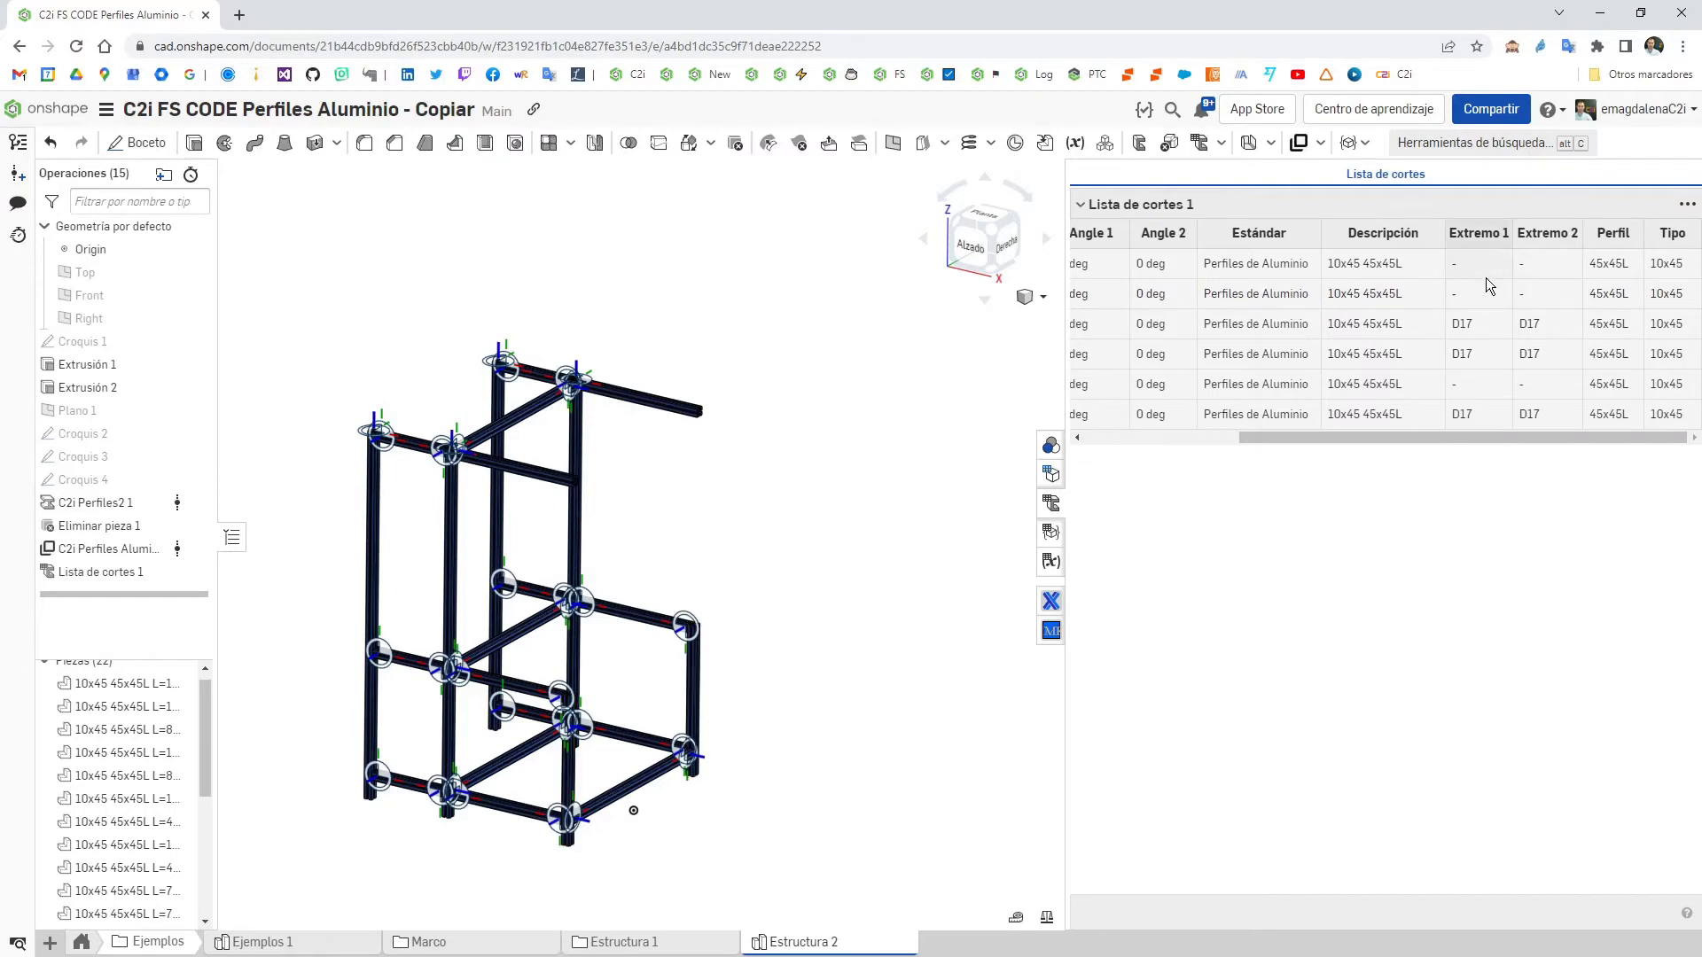
- Turn off Todos los perfiles, add the outer front and rear tall uprights as extra profiles with cut-list data, and review the cut list
double_click(114, 551)
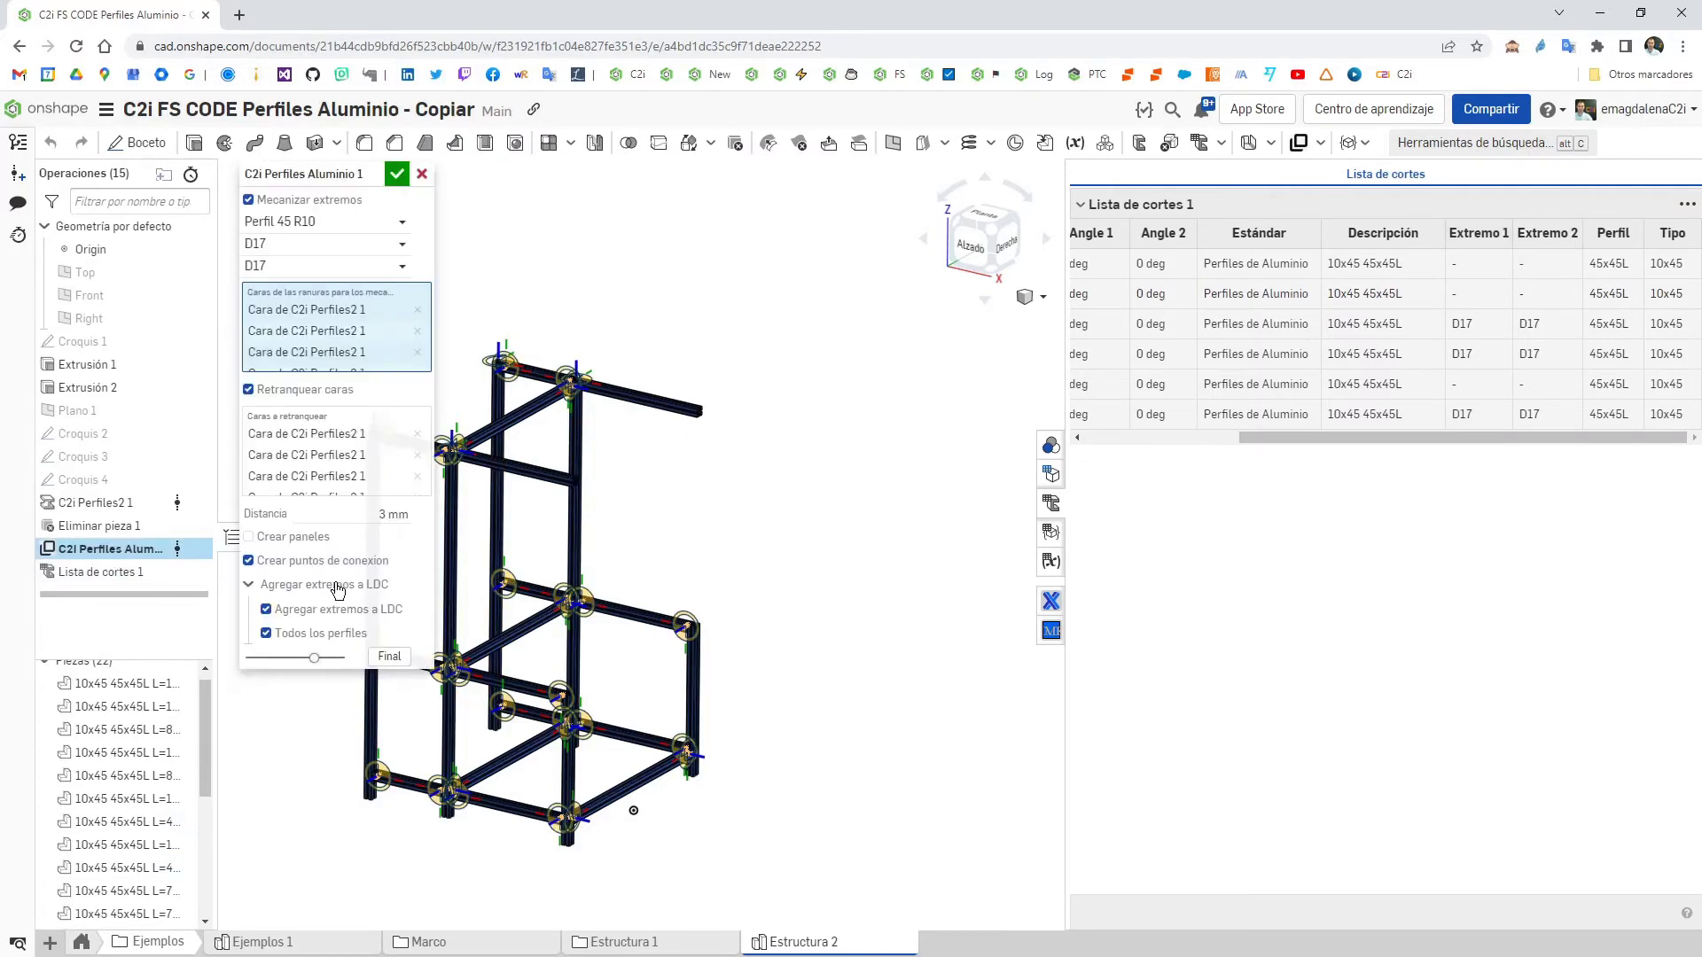
left_click(320, 633)
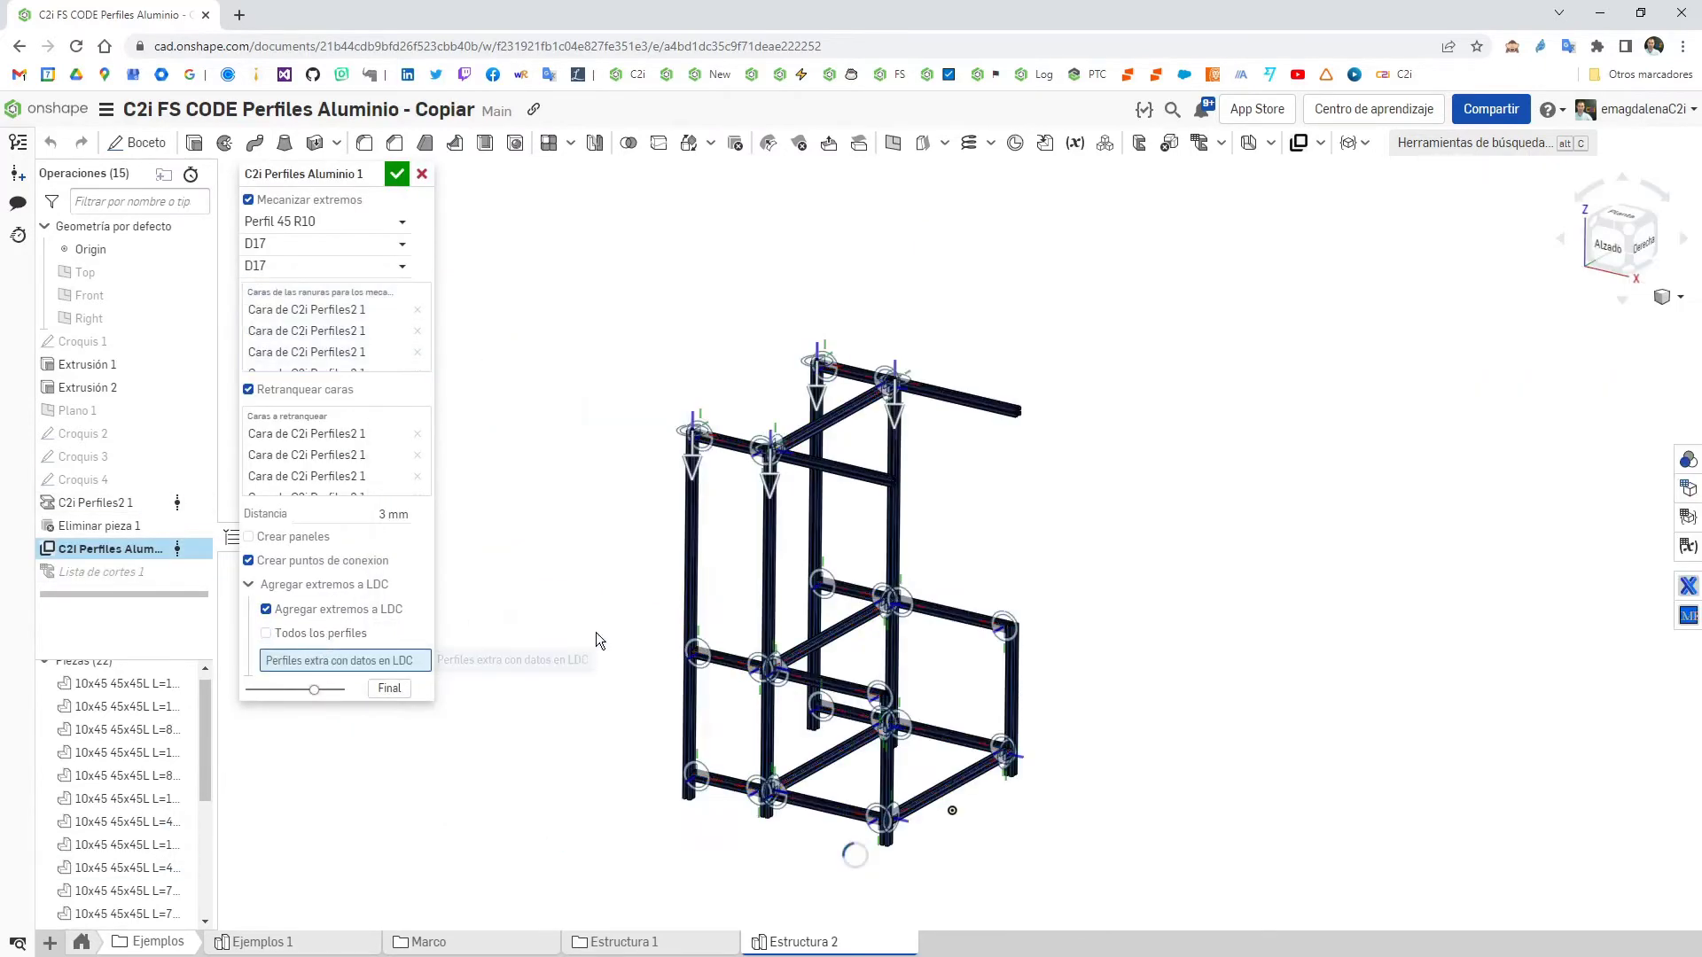
left_click(690, 551)
left_click(814, 567)
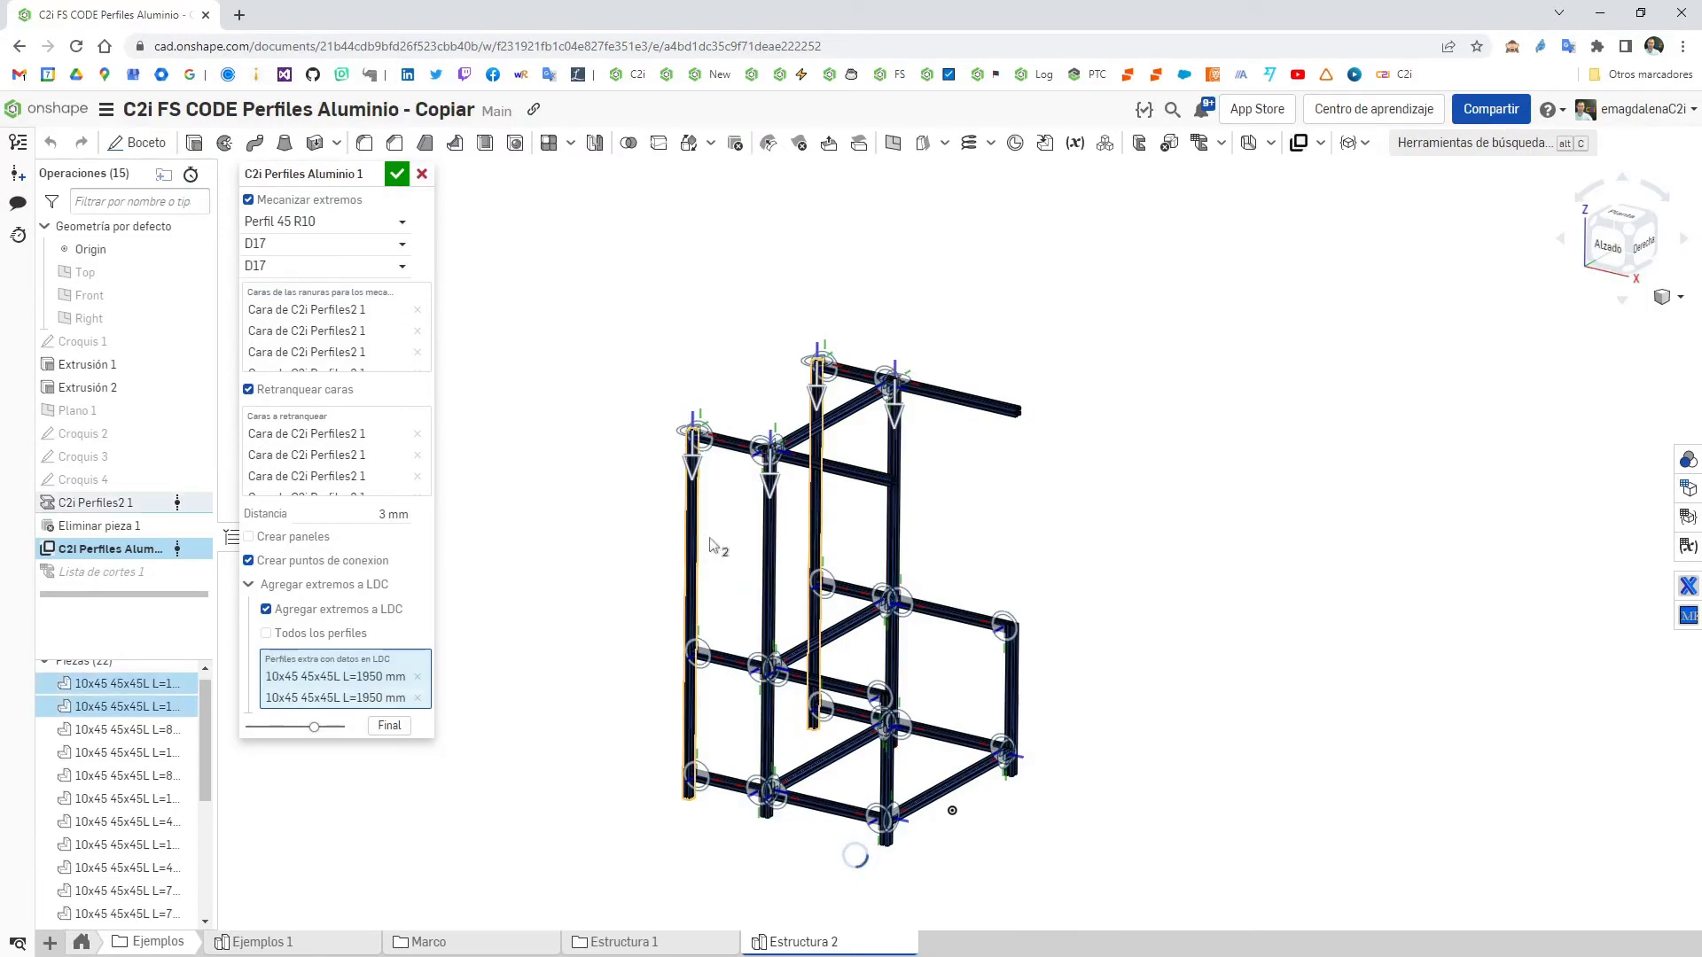
left_click(396, 174)
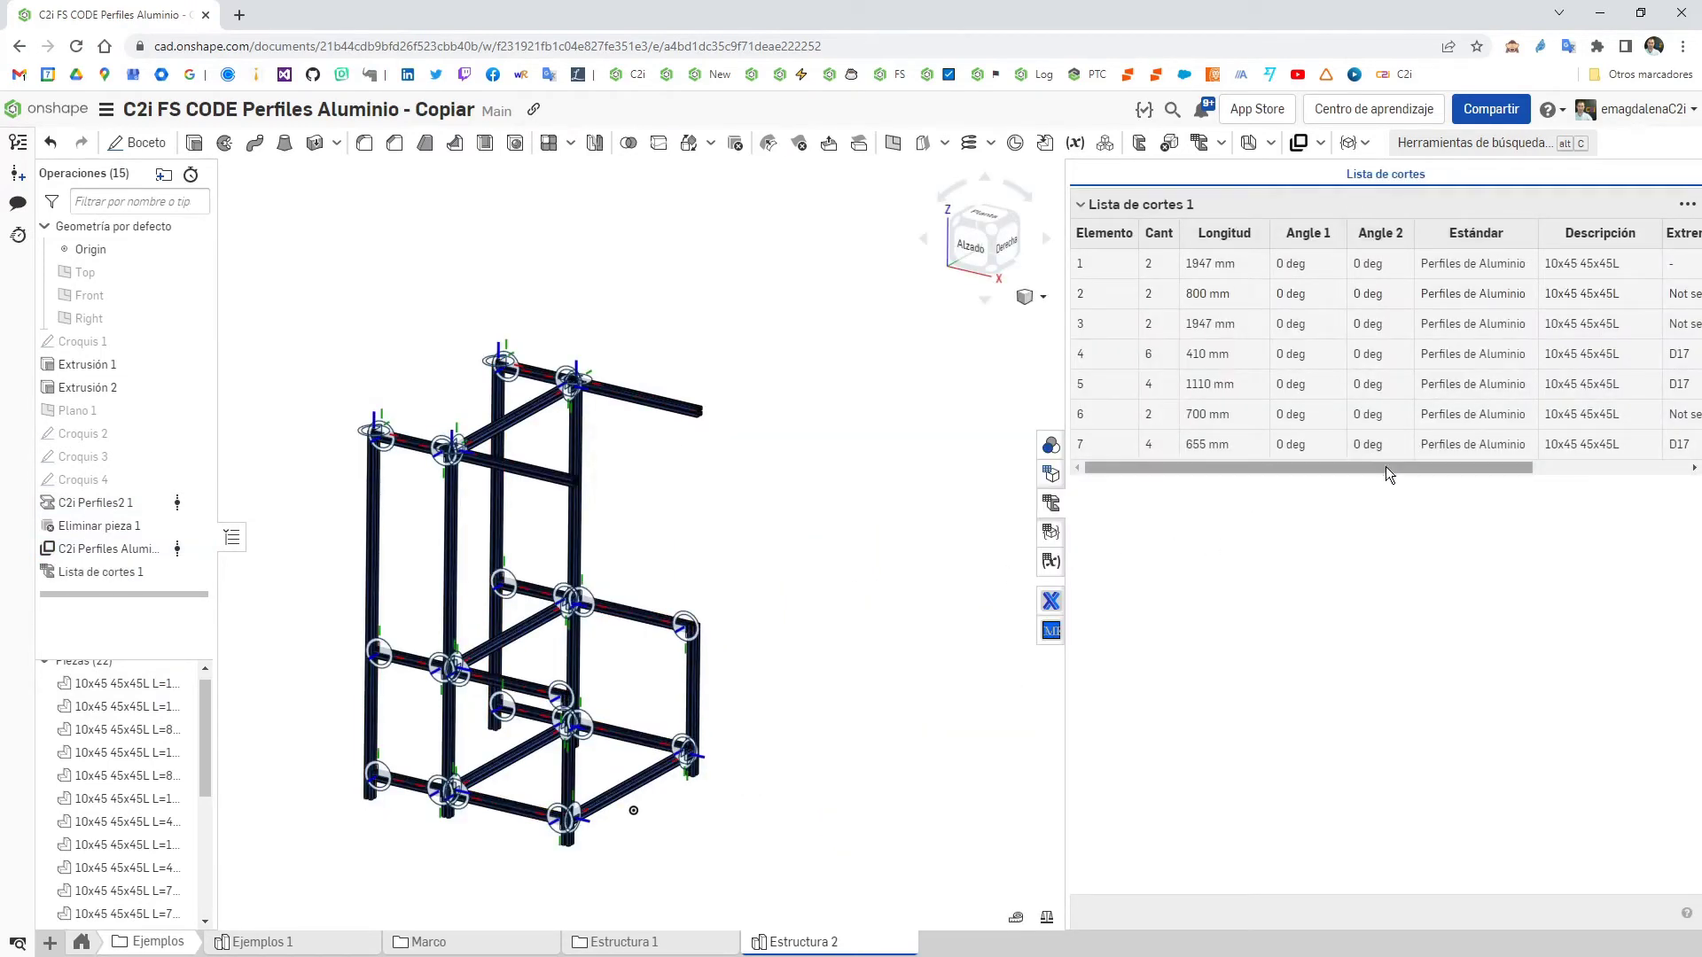
left_click_drag(1385, 466, 1526, 465)
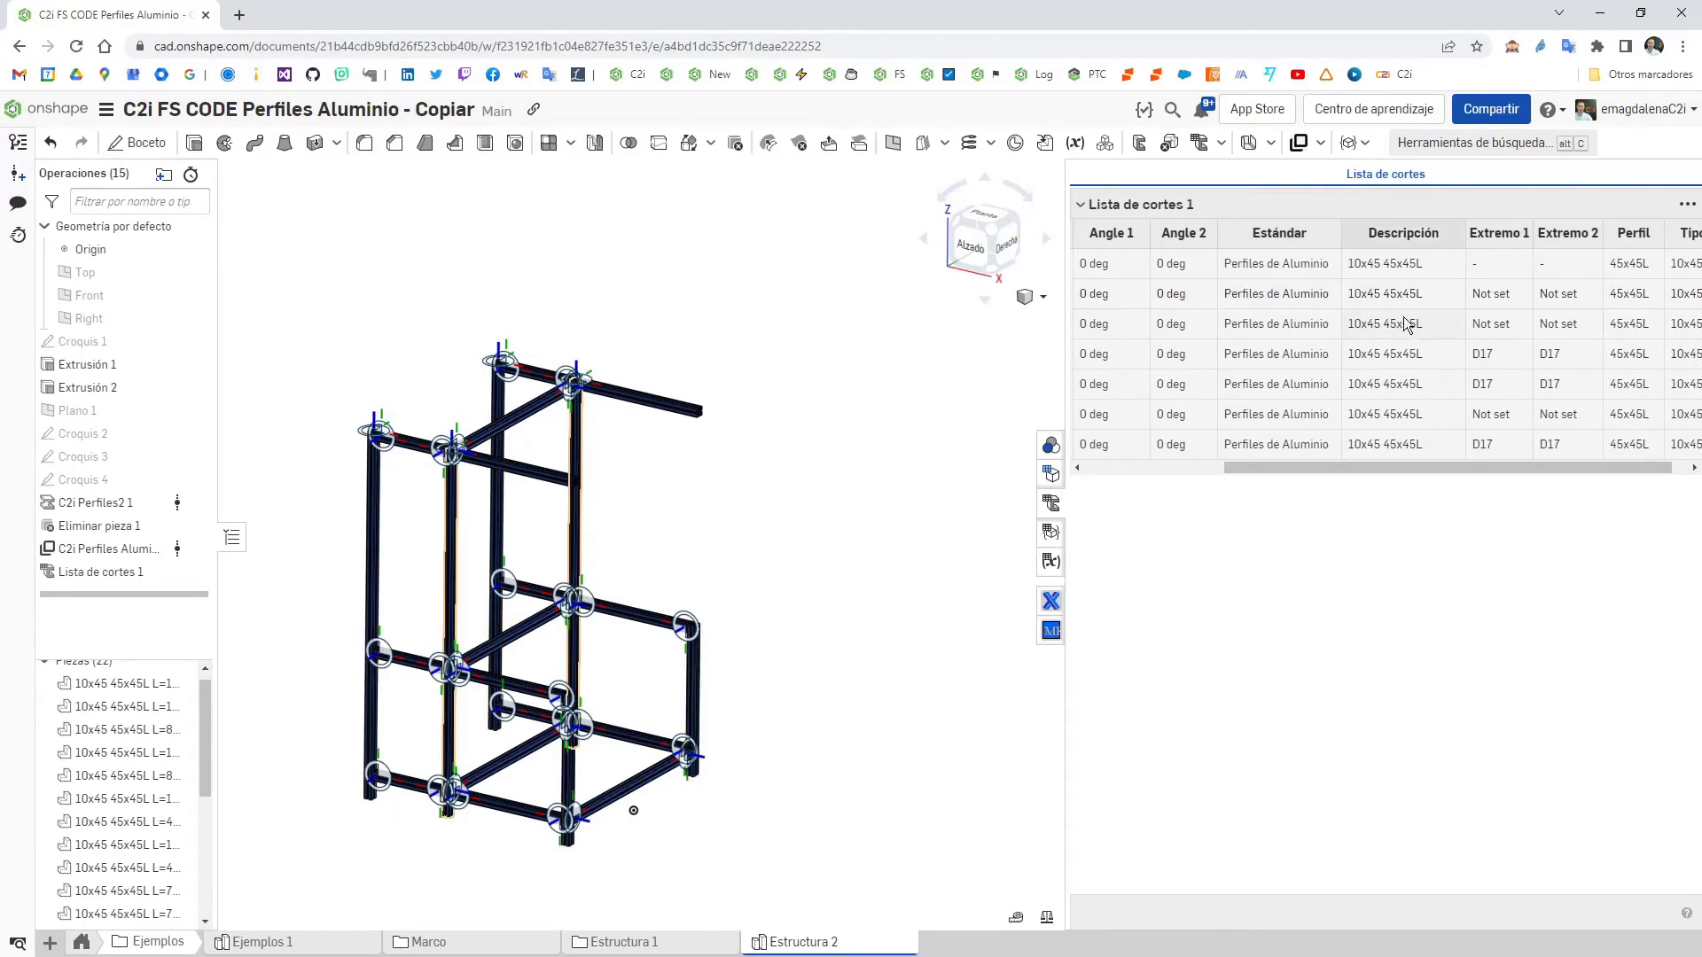
left_click(1186, 467)
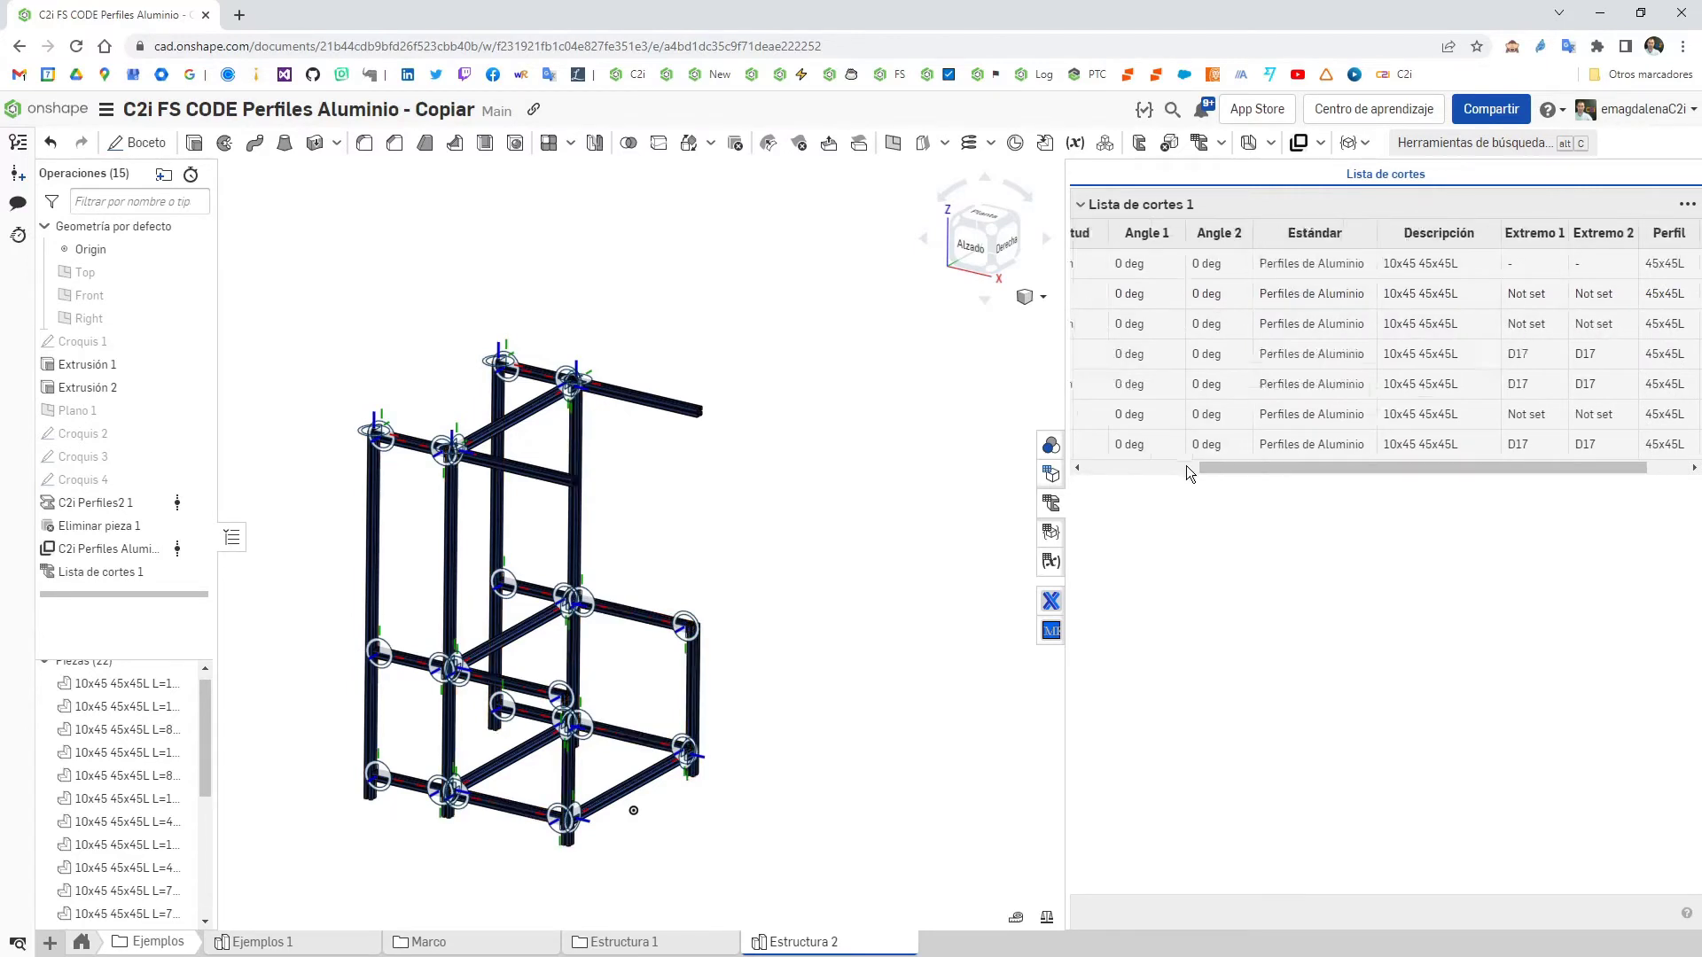
left_click(1186, 467)
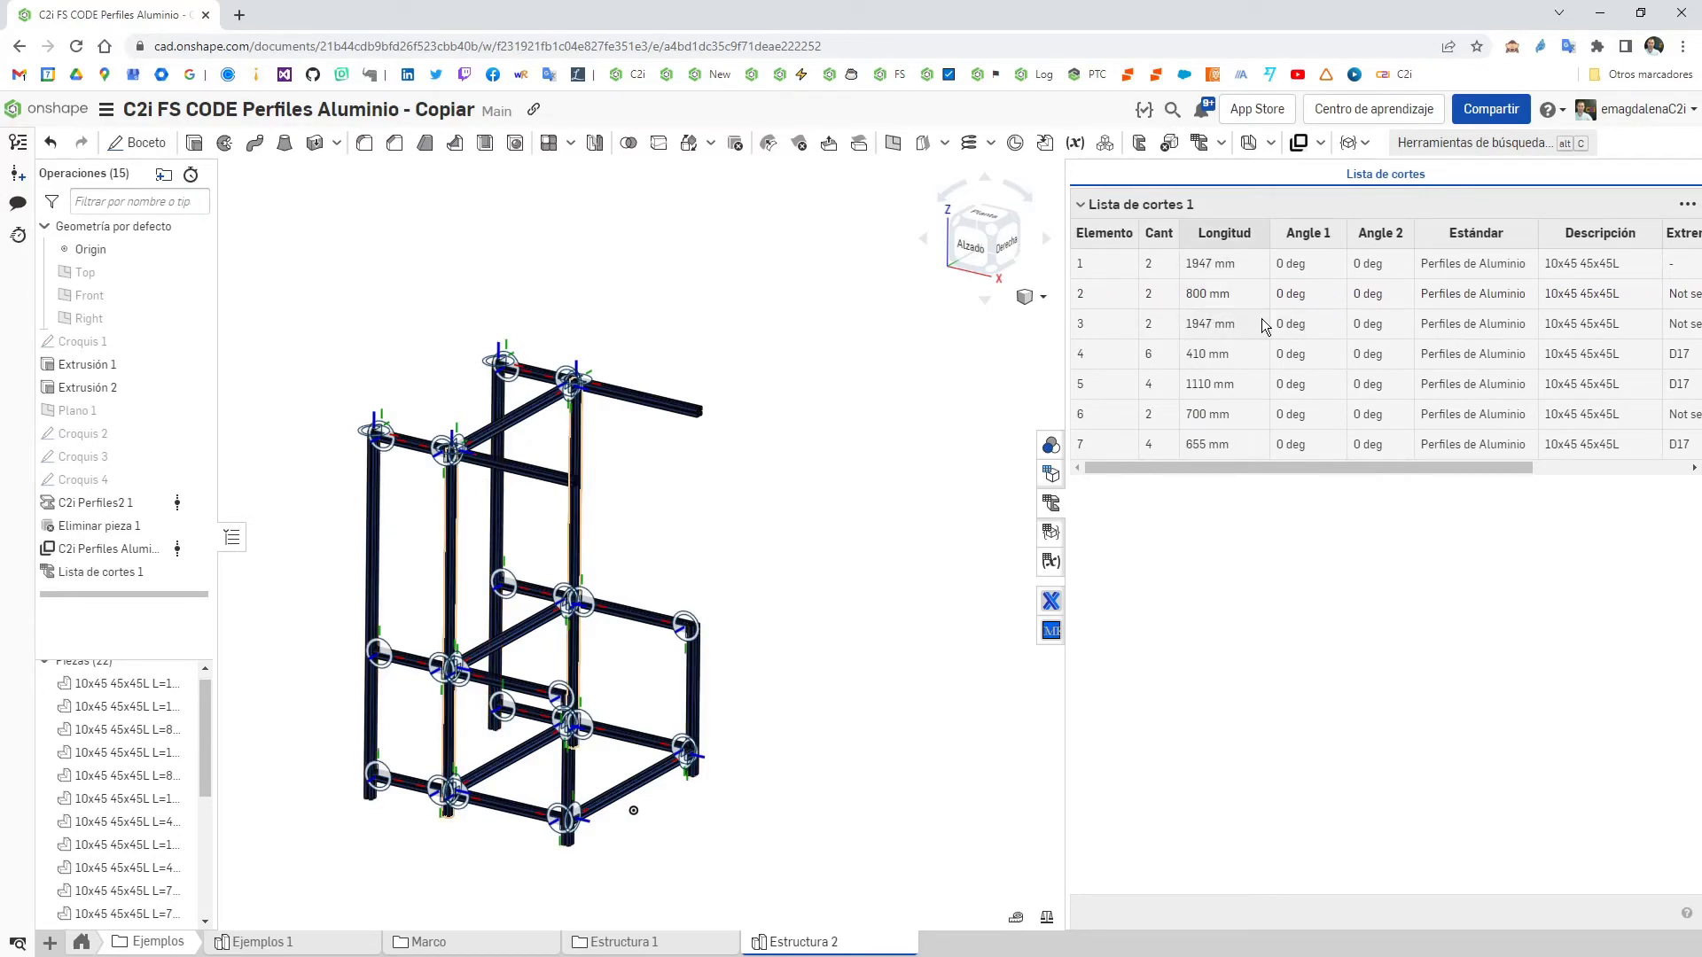
double_click(108, 549)
left_click(396, 174)
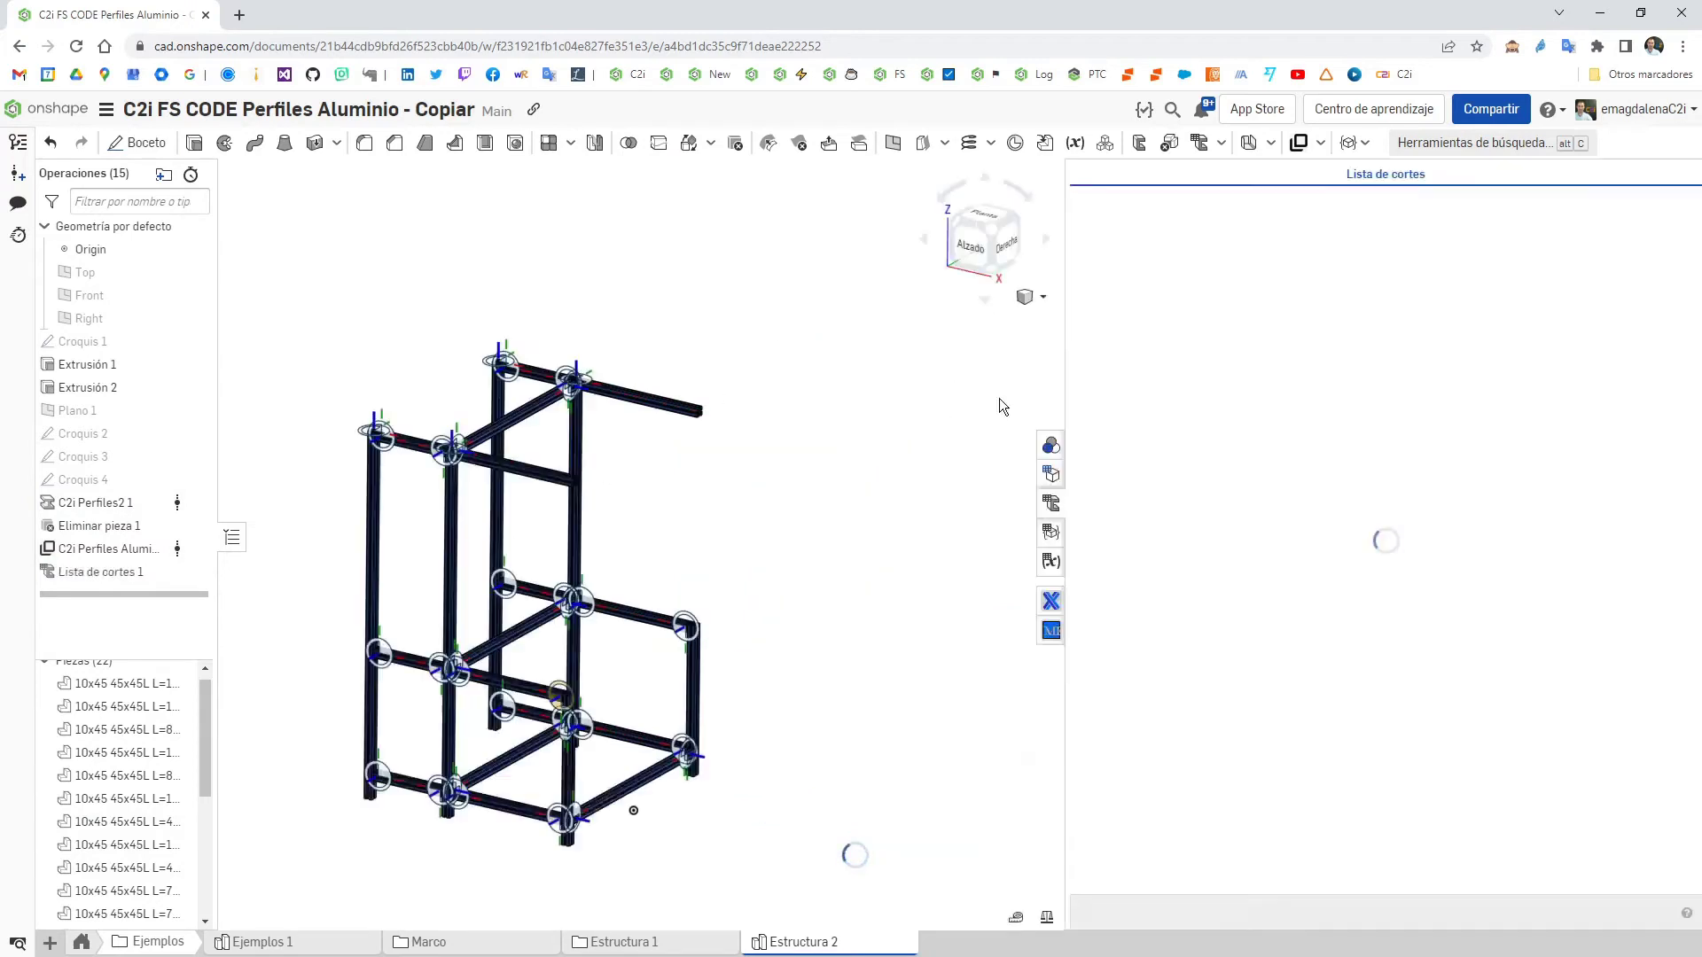
- Machine one end of the two overhanging top crossbars with a second C2i Perfiles Aluminio feature, using D17 and Ninguno on Perfil 45 R10
right_click_drag(967, 475, 989, 463)
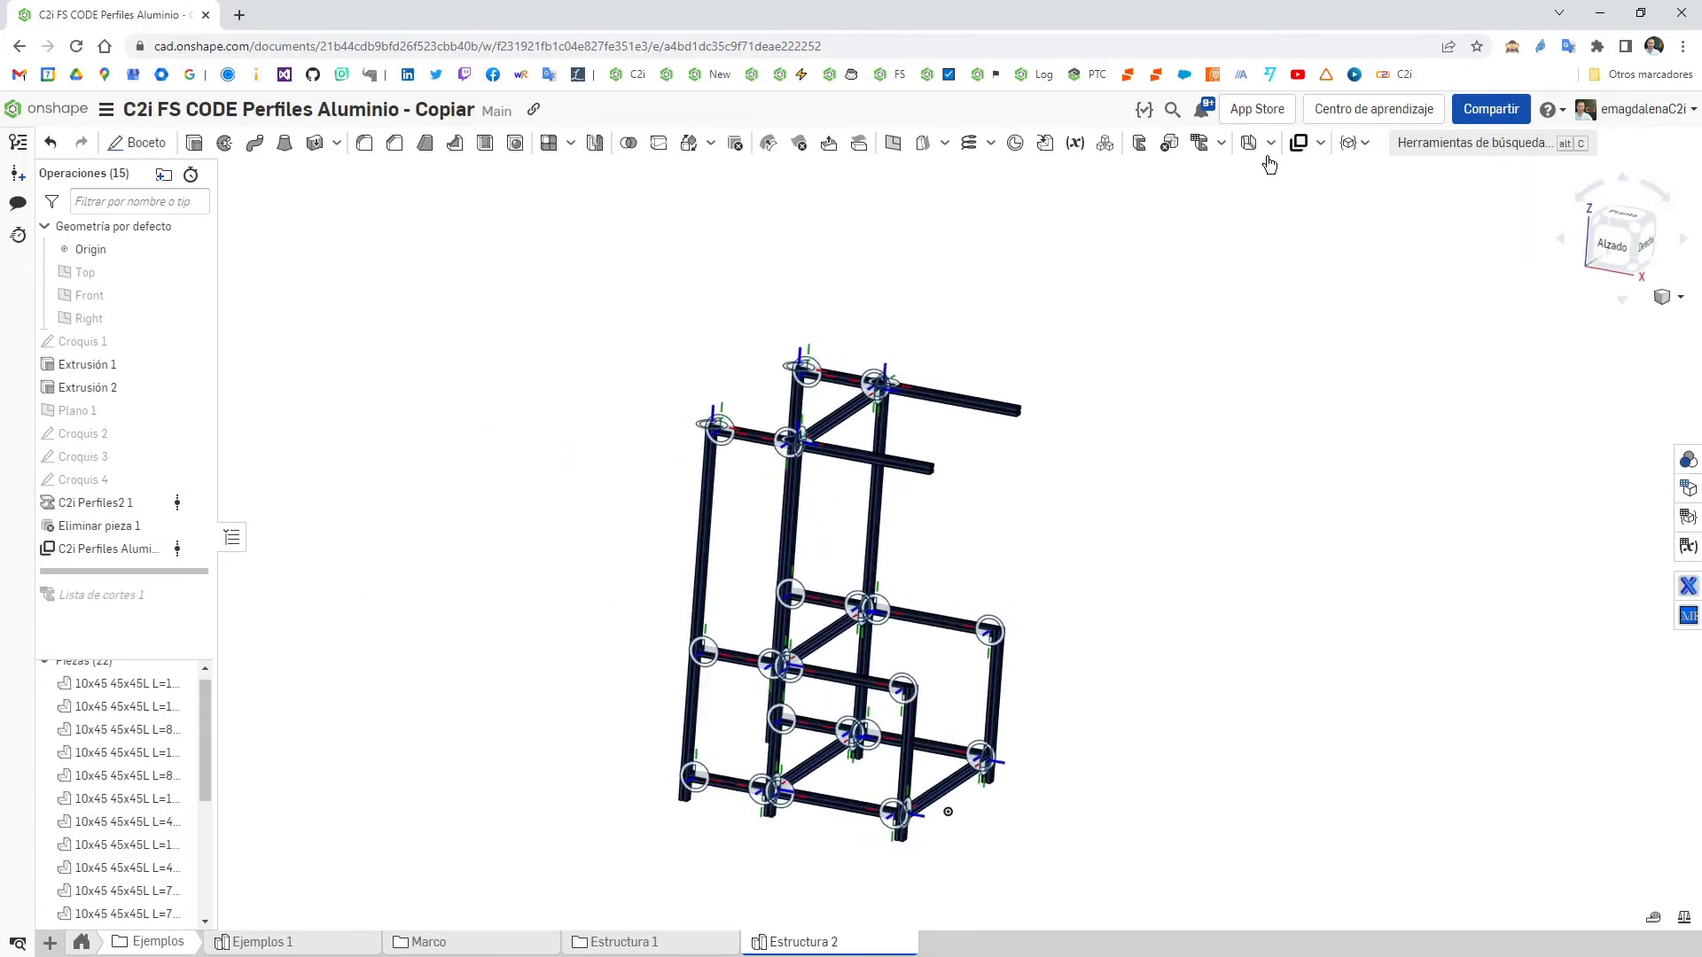
left_click(1298, 142)
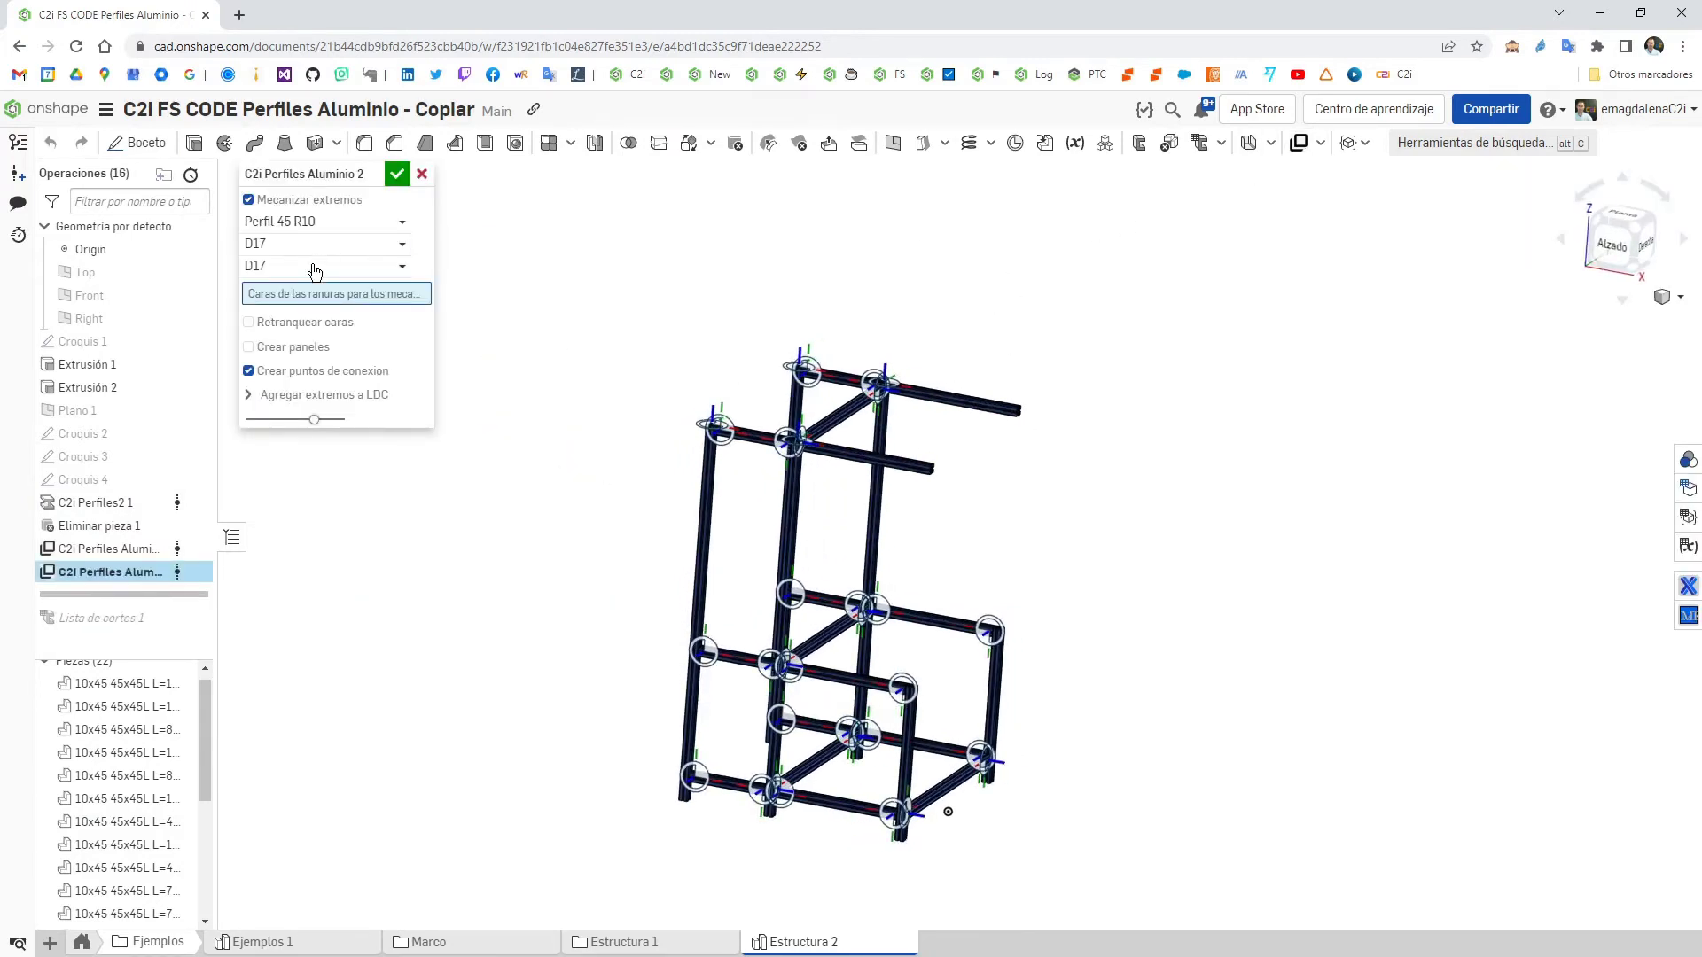
left_click(312, 266)
left_click(296, 282)
scroll(954, 429, "up", 10)
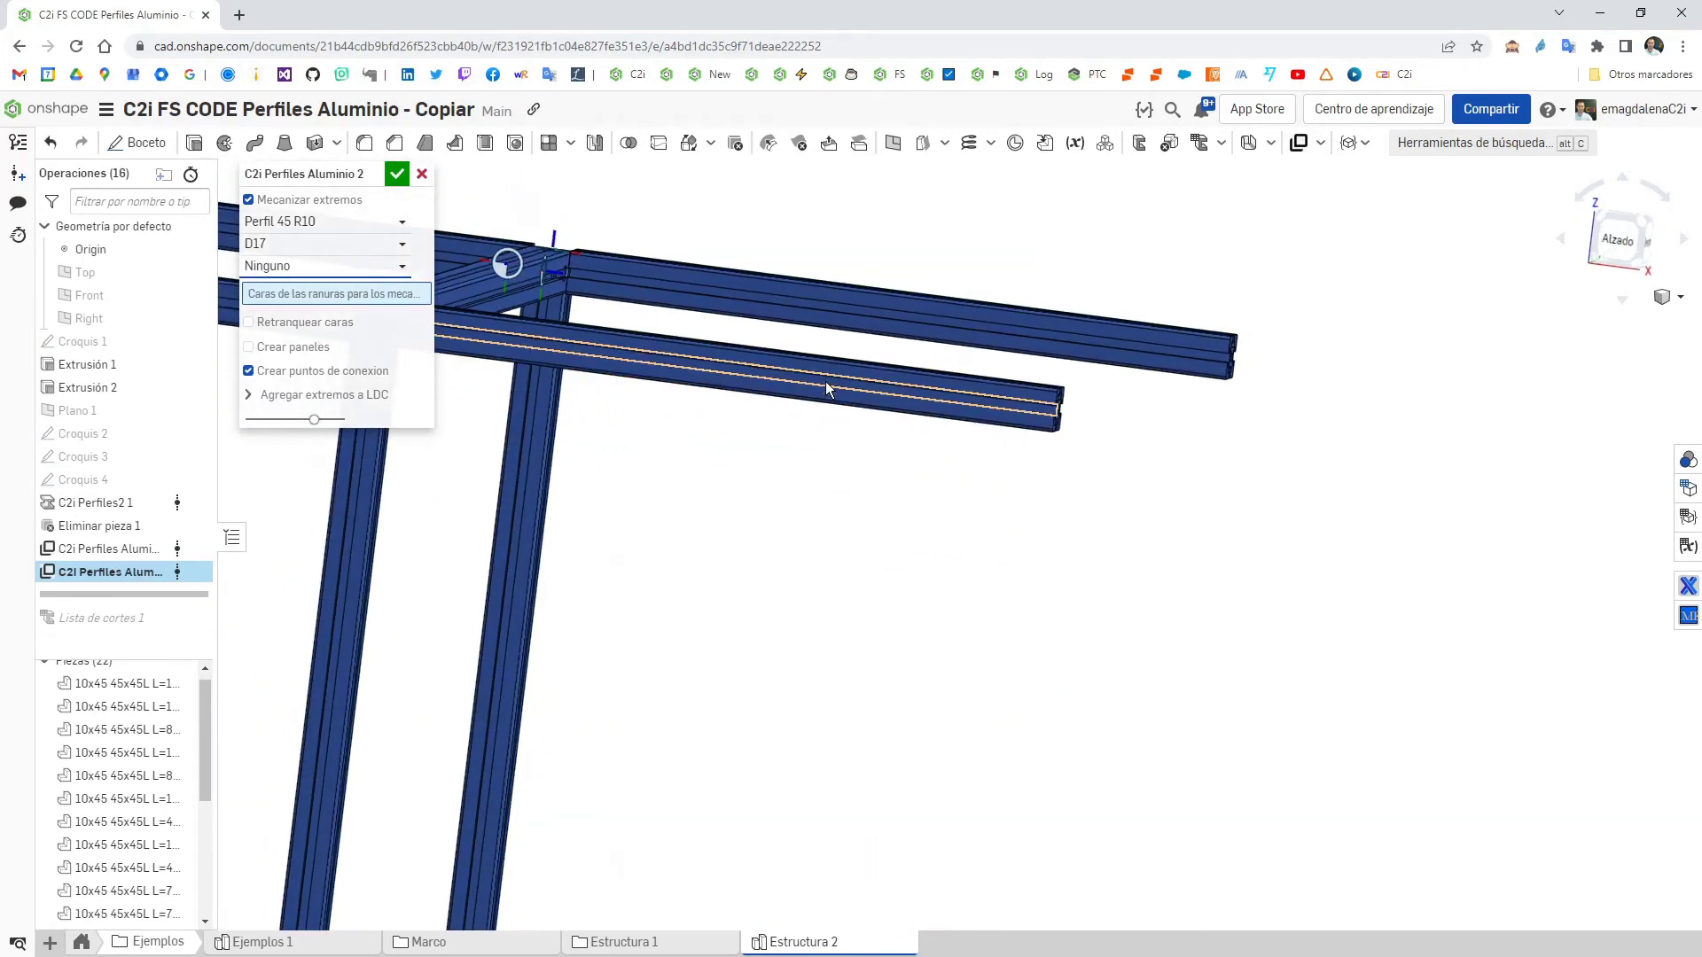
left_click(827, 394)
left_click(843, 312)
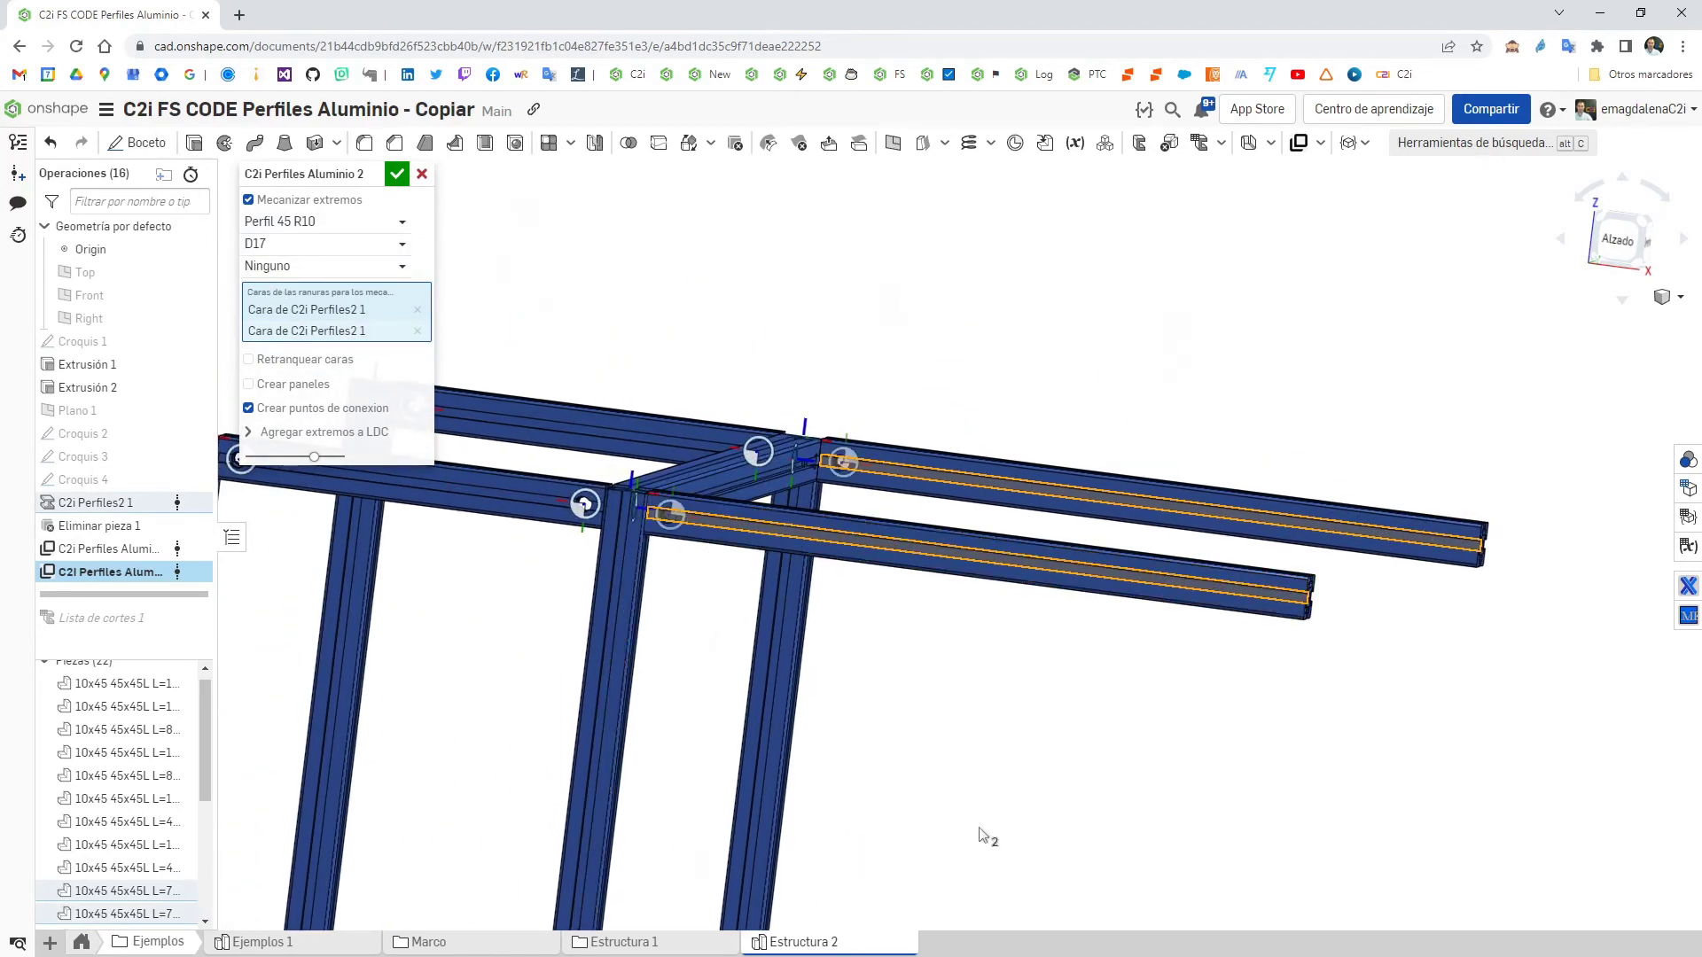
scroll(1019, 666, "down", 3)
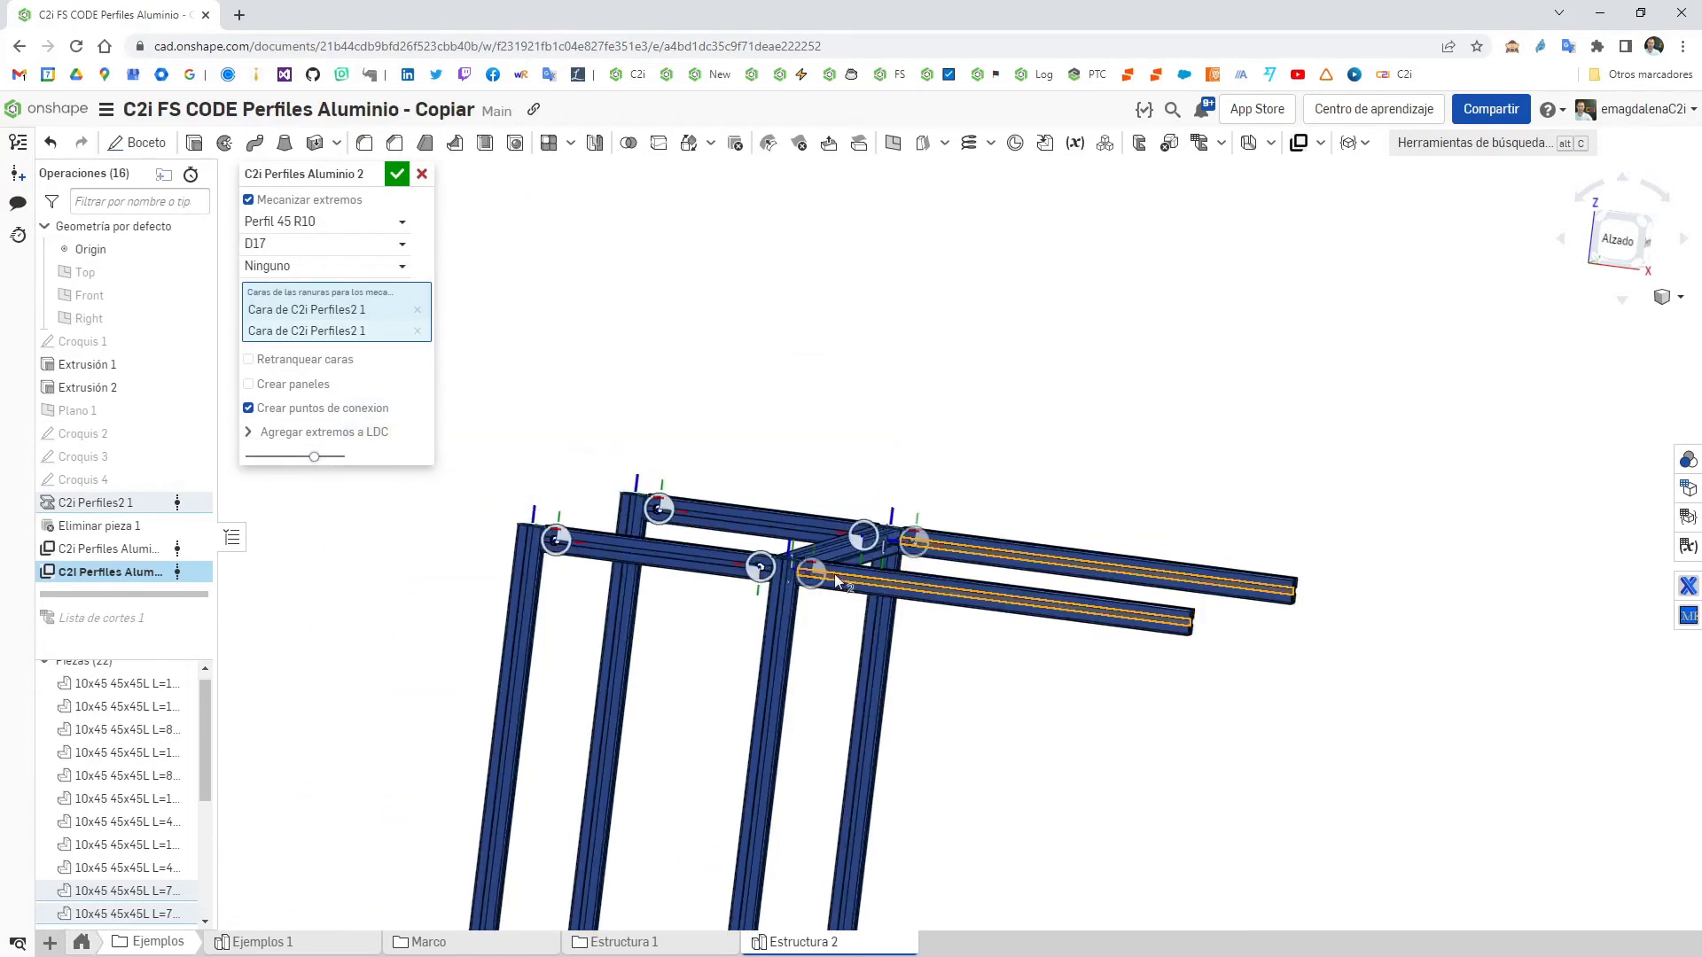
scroll(998, 707, "down", 3)
right_click_drag(1049, 777, 1018, 789)
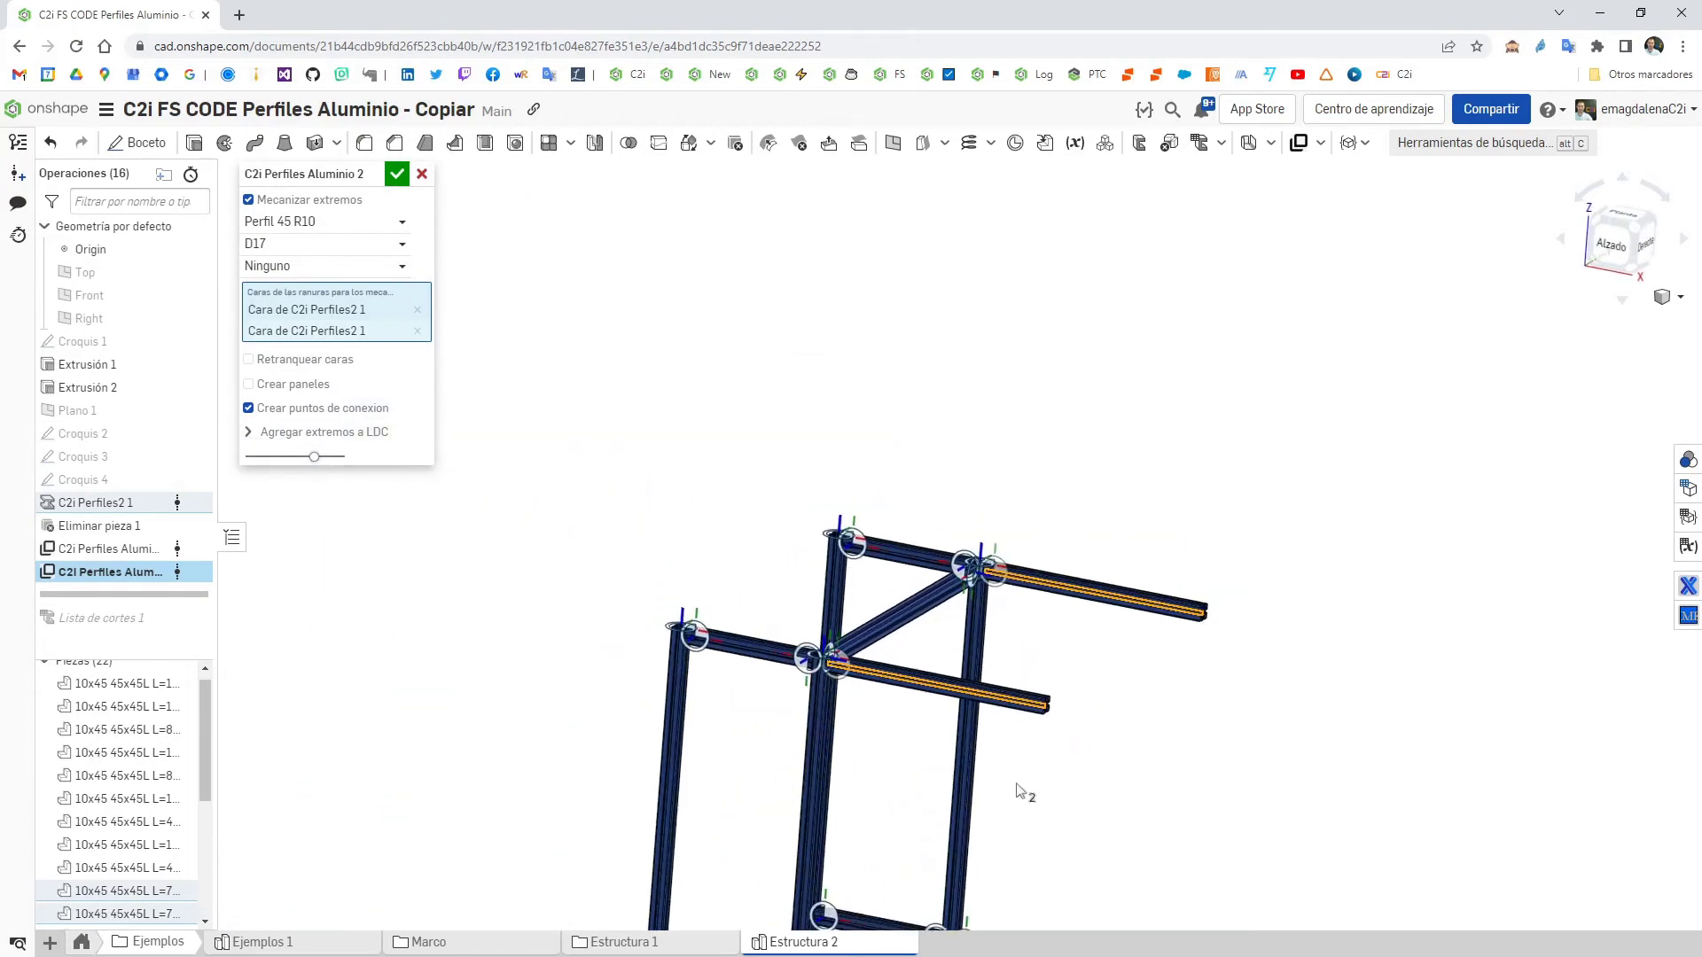
left_click(395, 175)
scroll(565, 422, "down", 5)
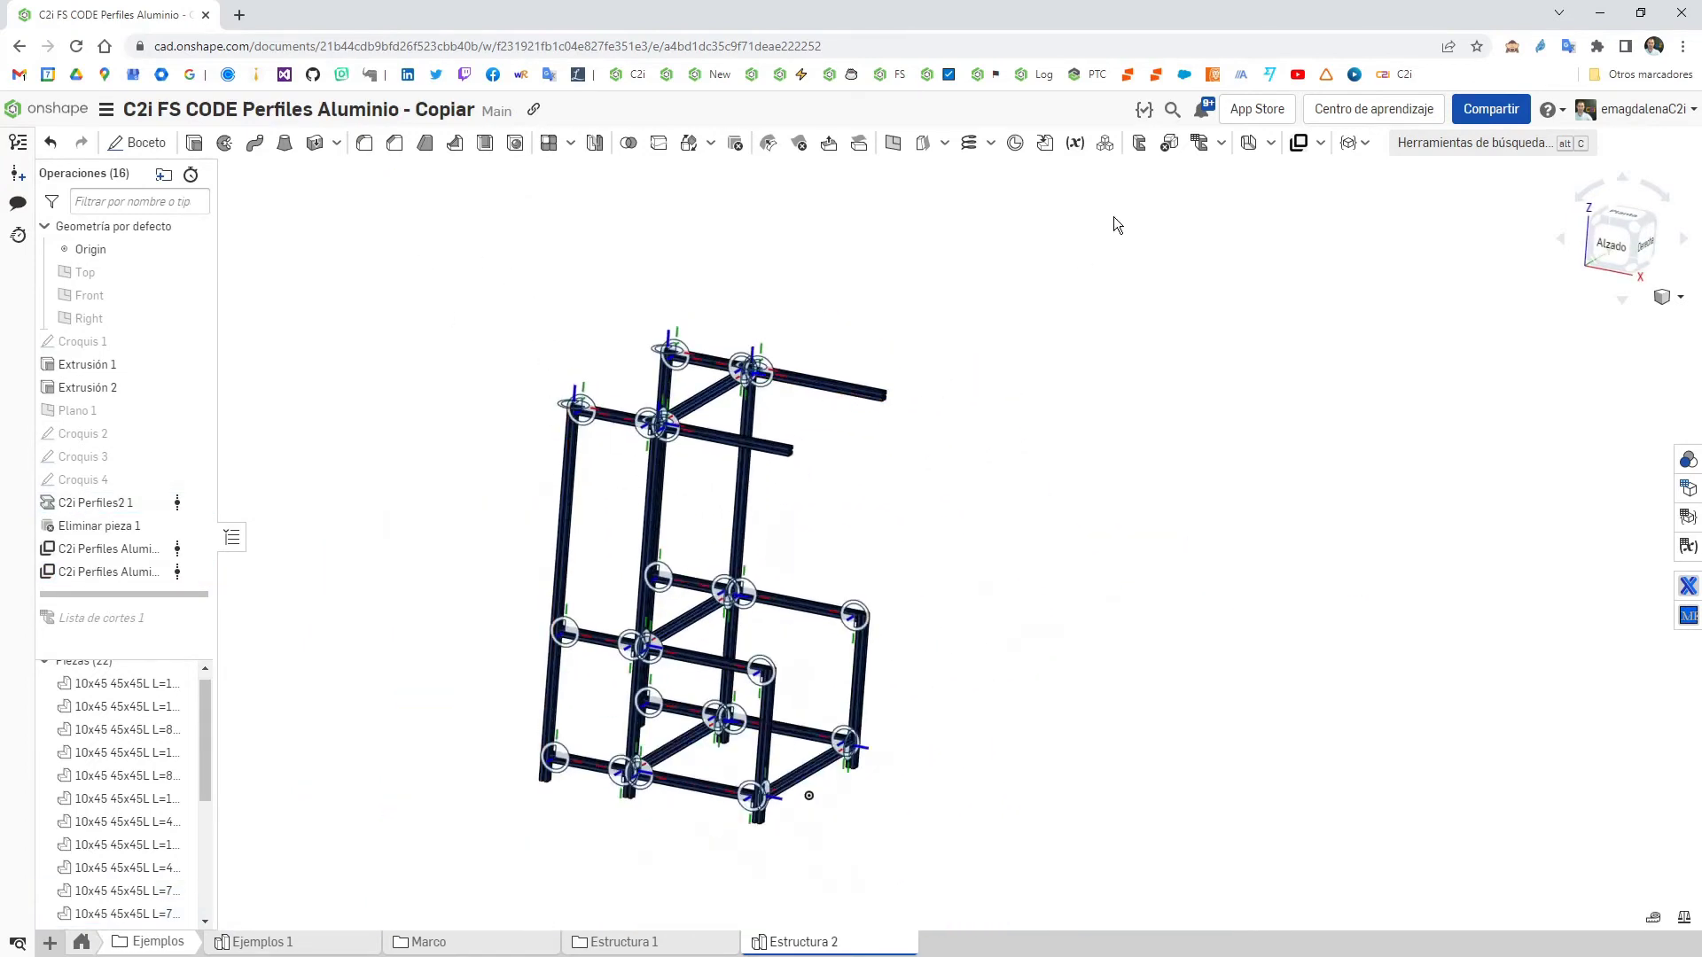
- Start a third C2i Perfiles Aluminio feature with M16 and Ninguno on Perfil 45 R10, selecting the outer front upright's slot face near its bottom end
left_click(1299, 143)
left_click(272, 245)
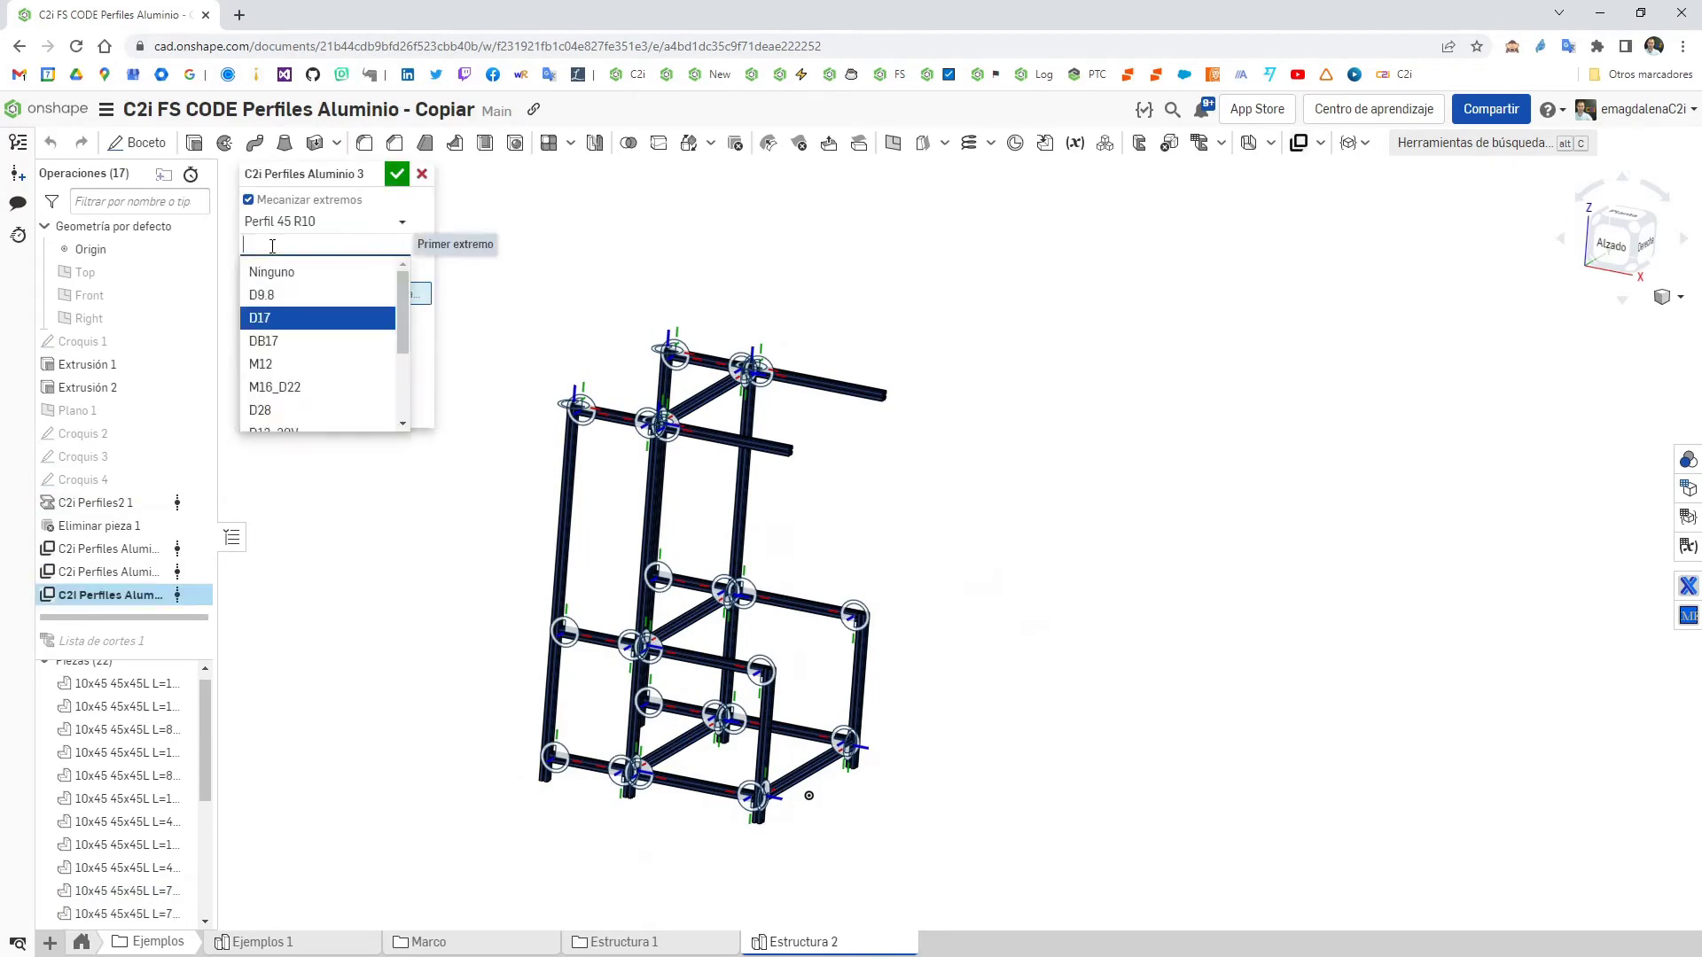
scroll(280, 332, "down", 2)
left_click(280, 324)
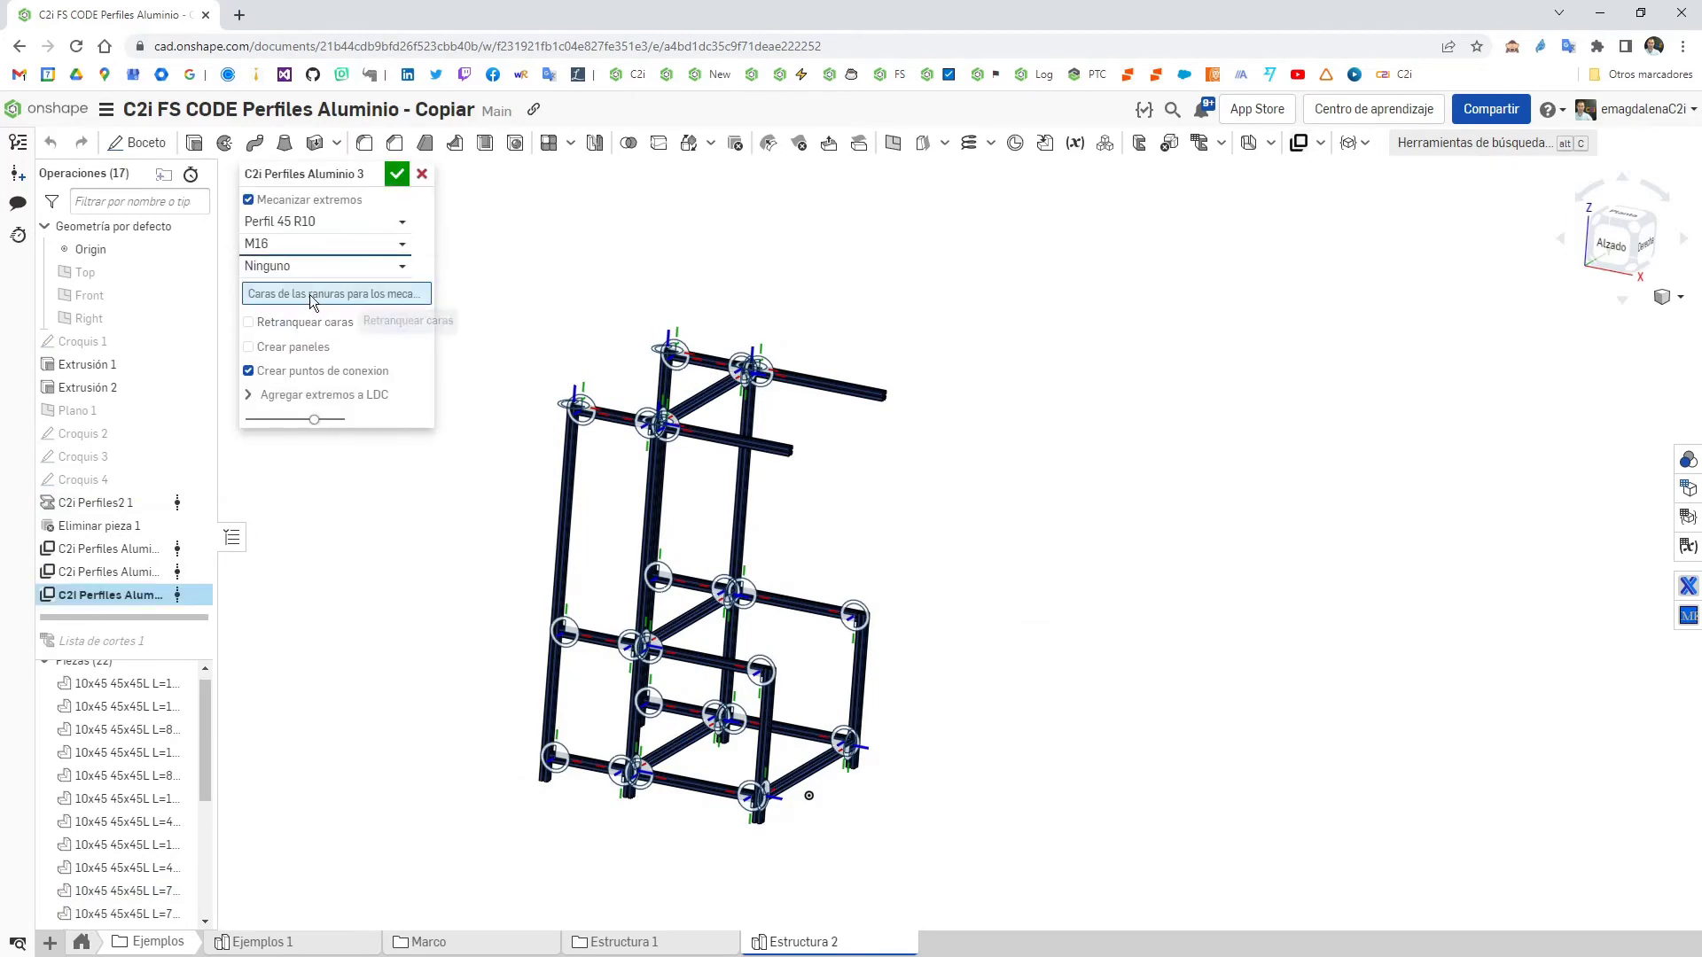
scroll(572, 785, "up", 5)
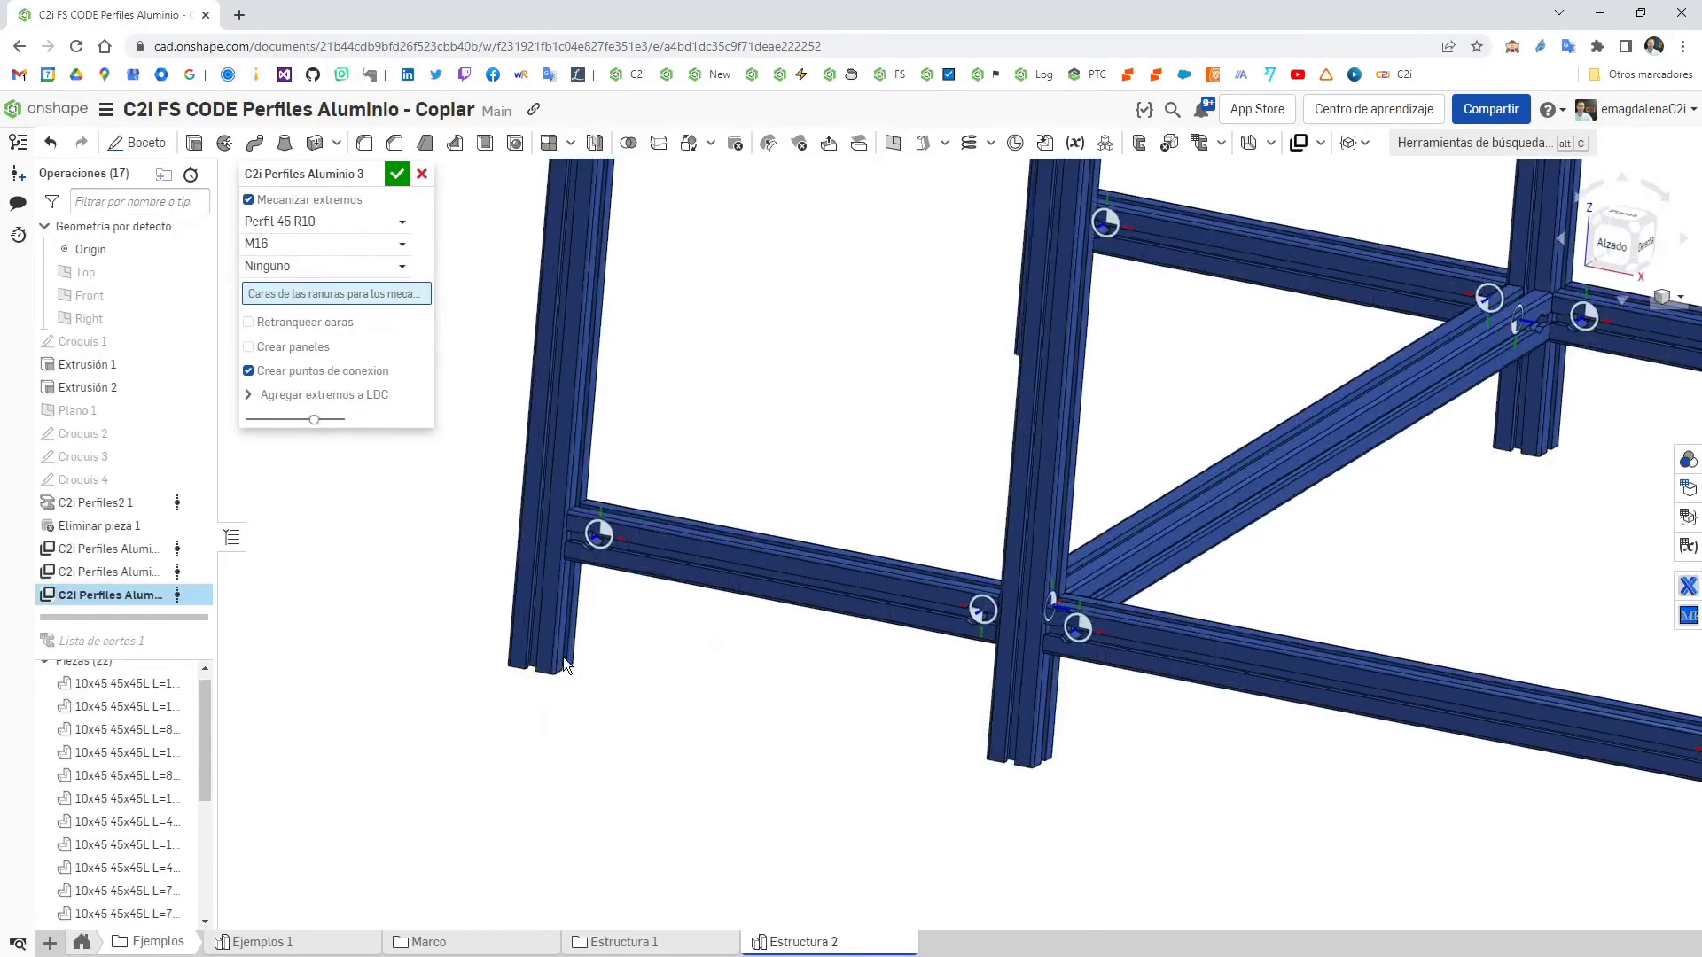
left_click(526, 669)
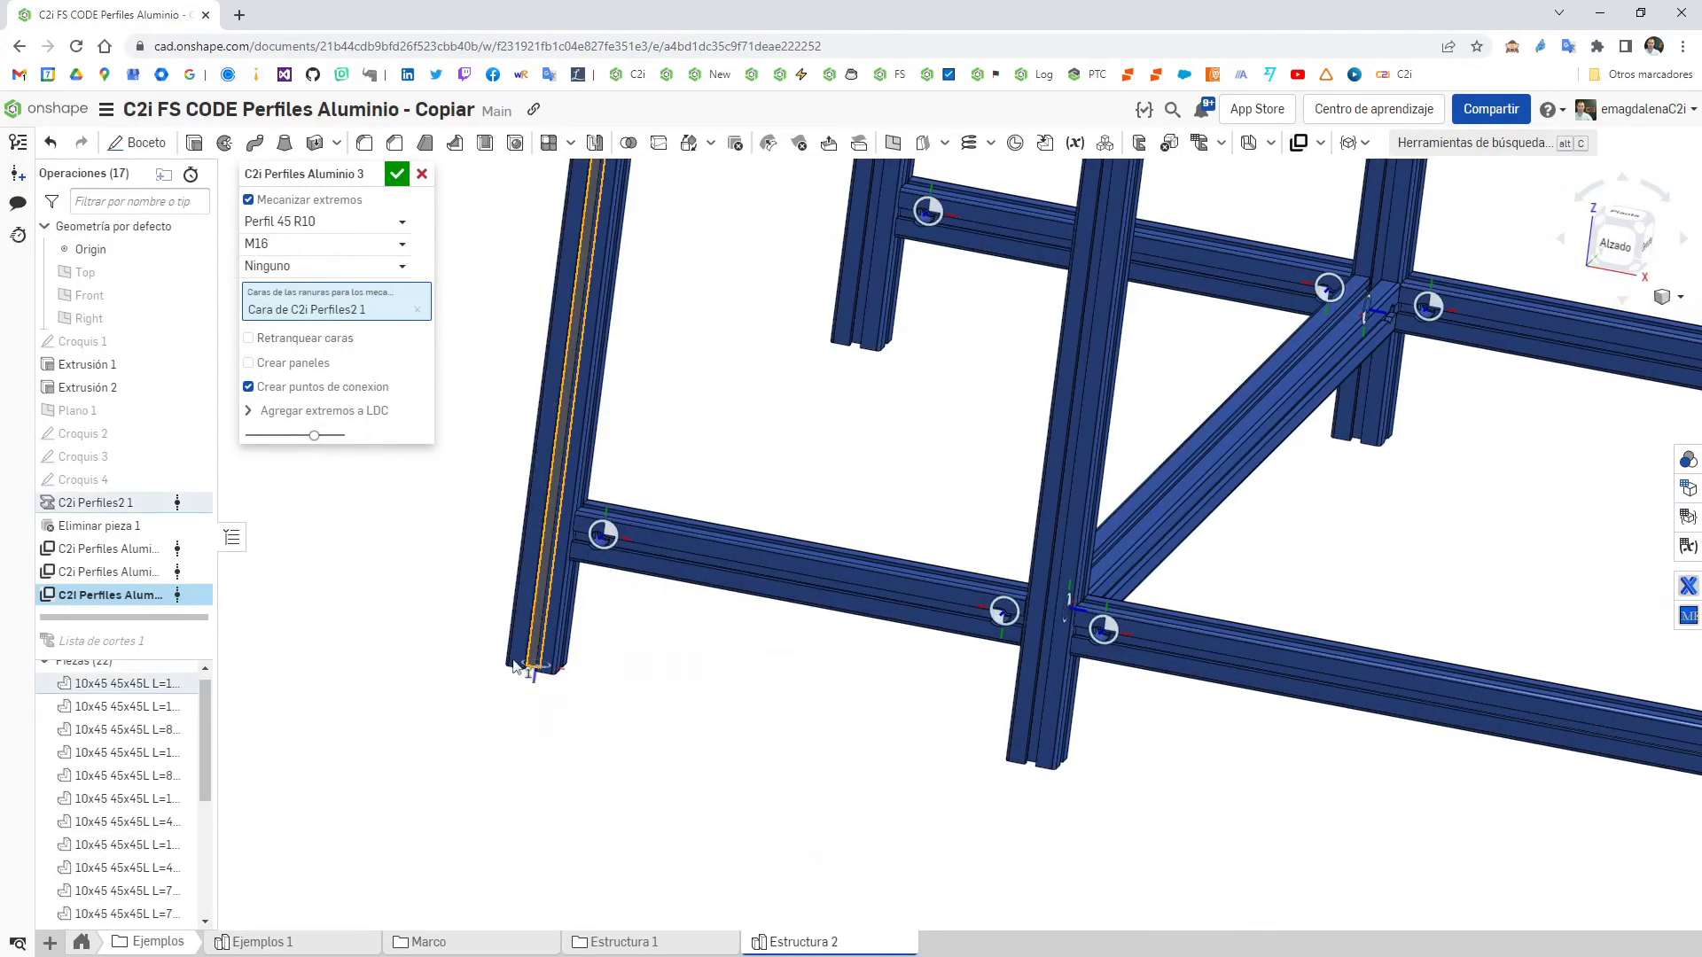
- Inspect the M16 machining previewed in the bottom end of the outer front upright
scroll(537, 629, "up", 1)
right_click_drag(522, 719, 579, 585)
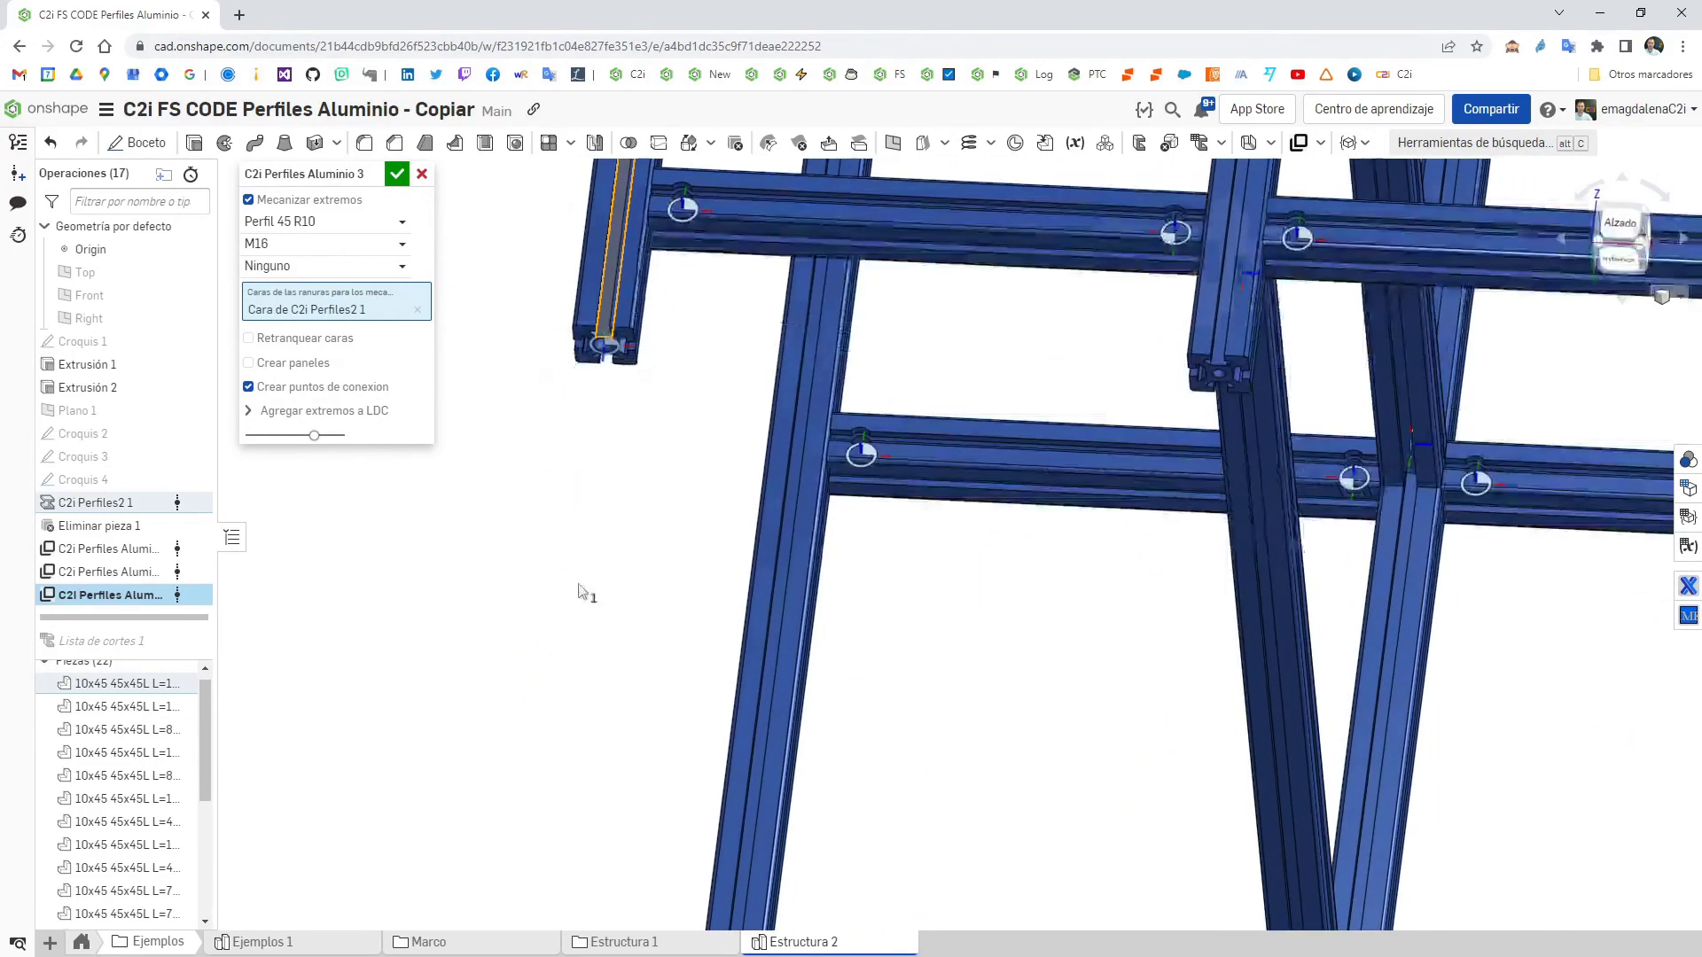
middle_click_drag(579, 585, 628, 671)
scroll(633, 678, "up", 10)
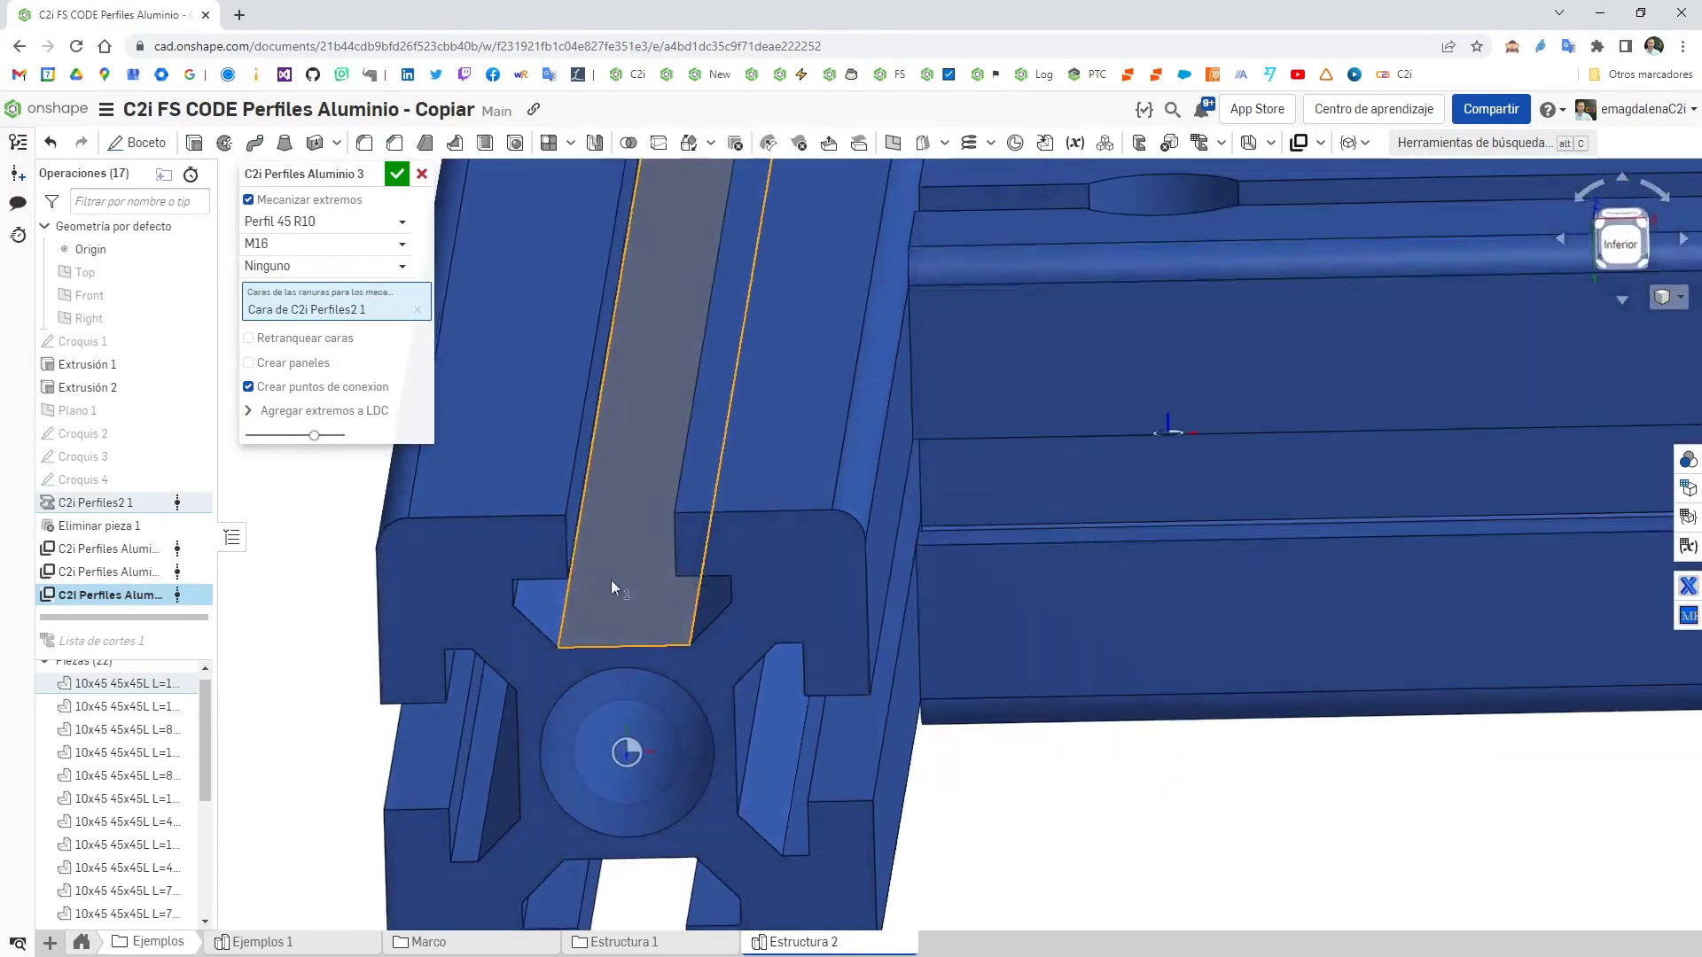
right_click_drag(612, 581, 610, 566)
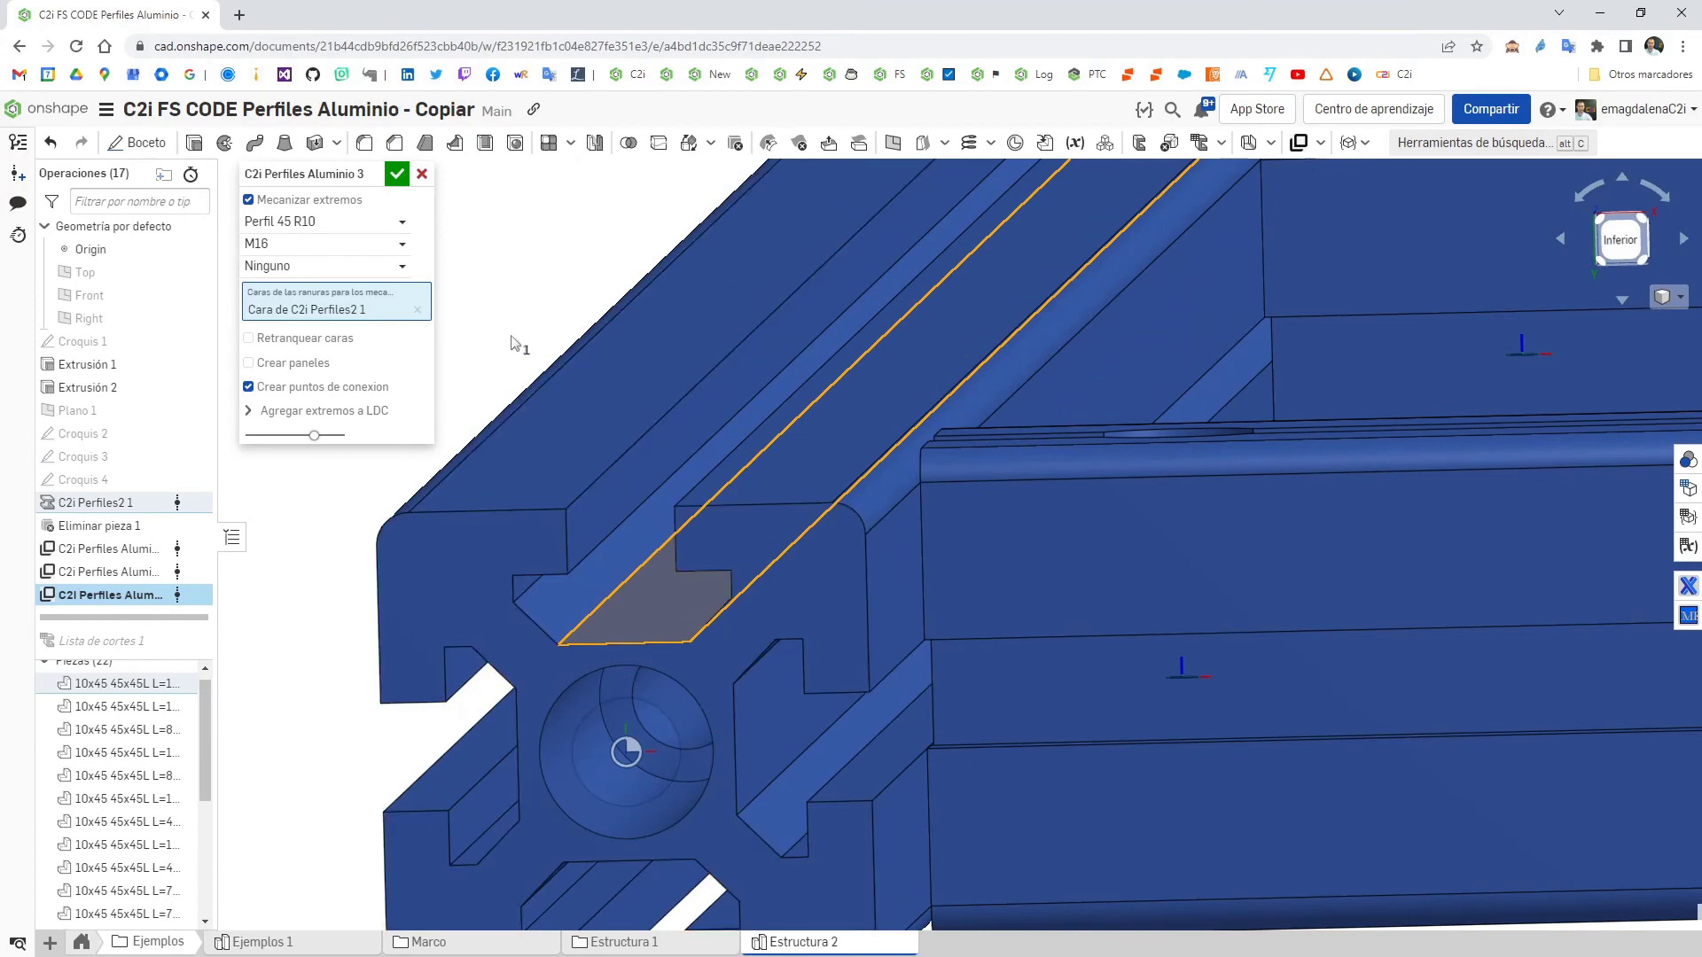
key("shift+7")
key("shift+1")
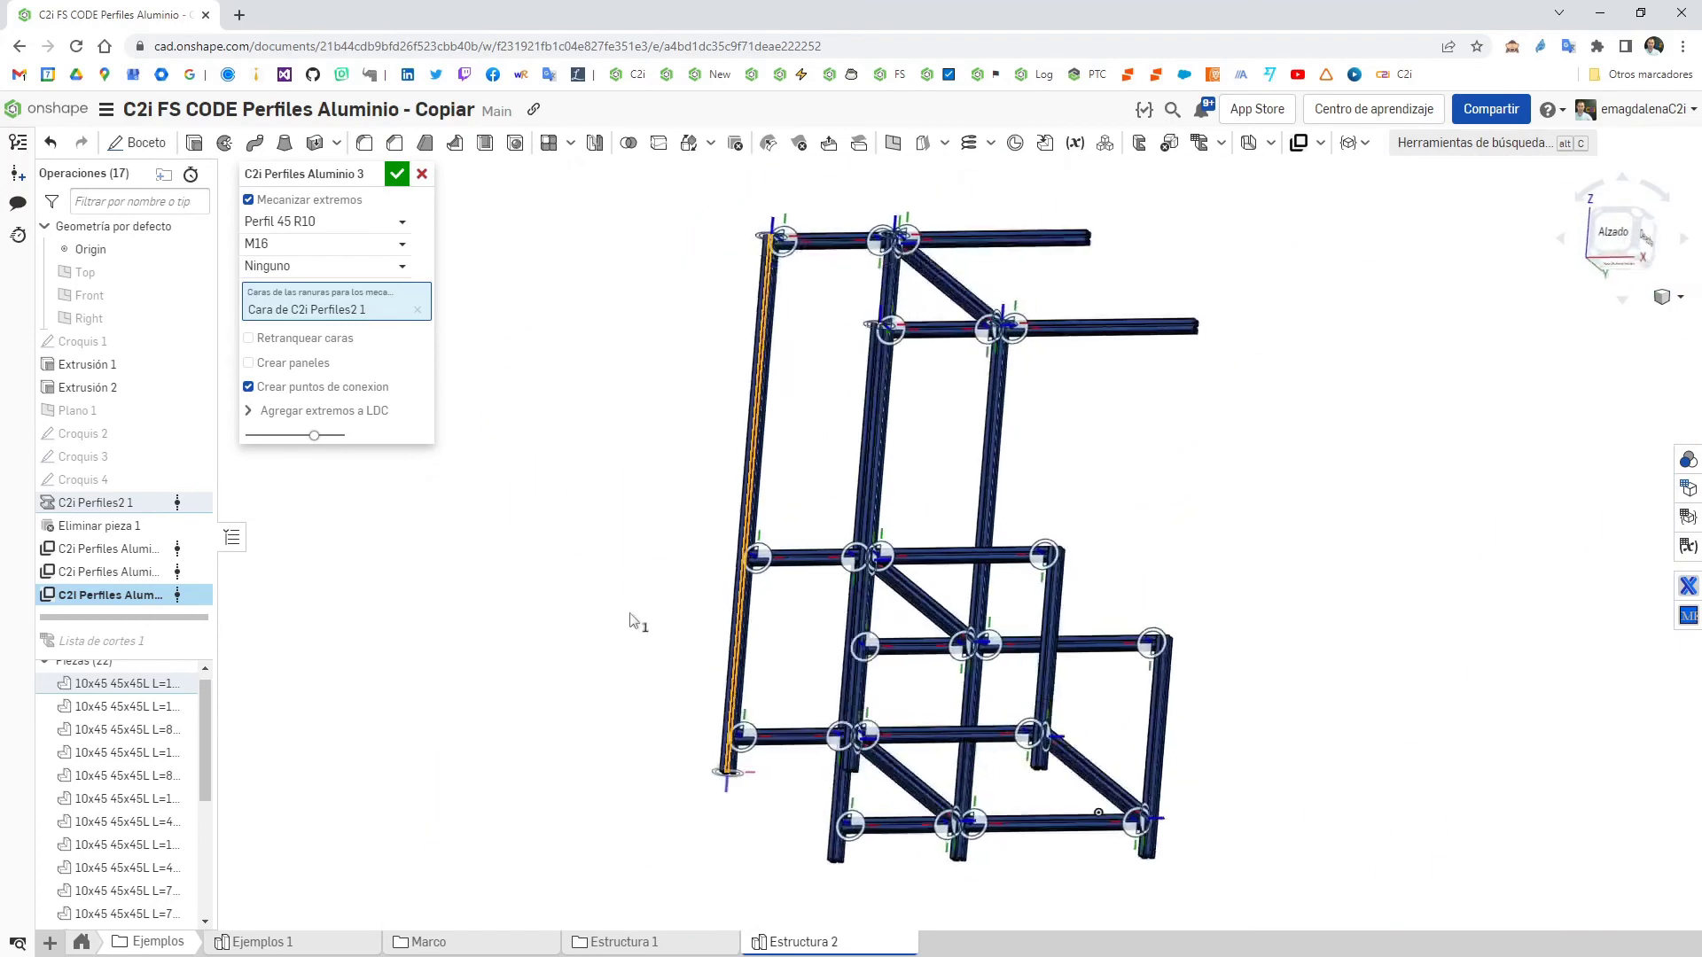
- Add the slot faces of the other five uprights near their bottom ends and accept the M16 feature
scroll(780, 603, "up", 3)
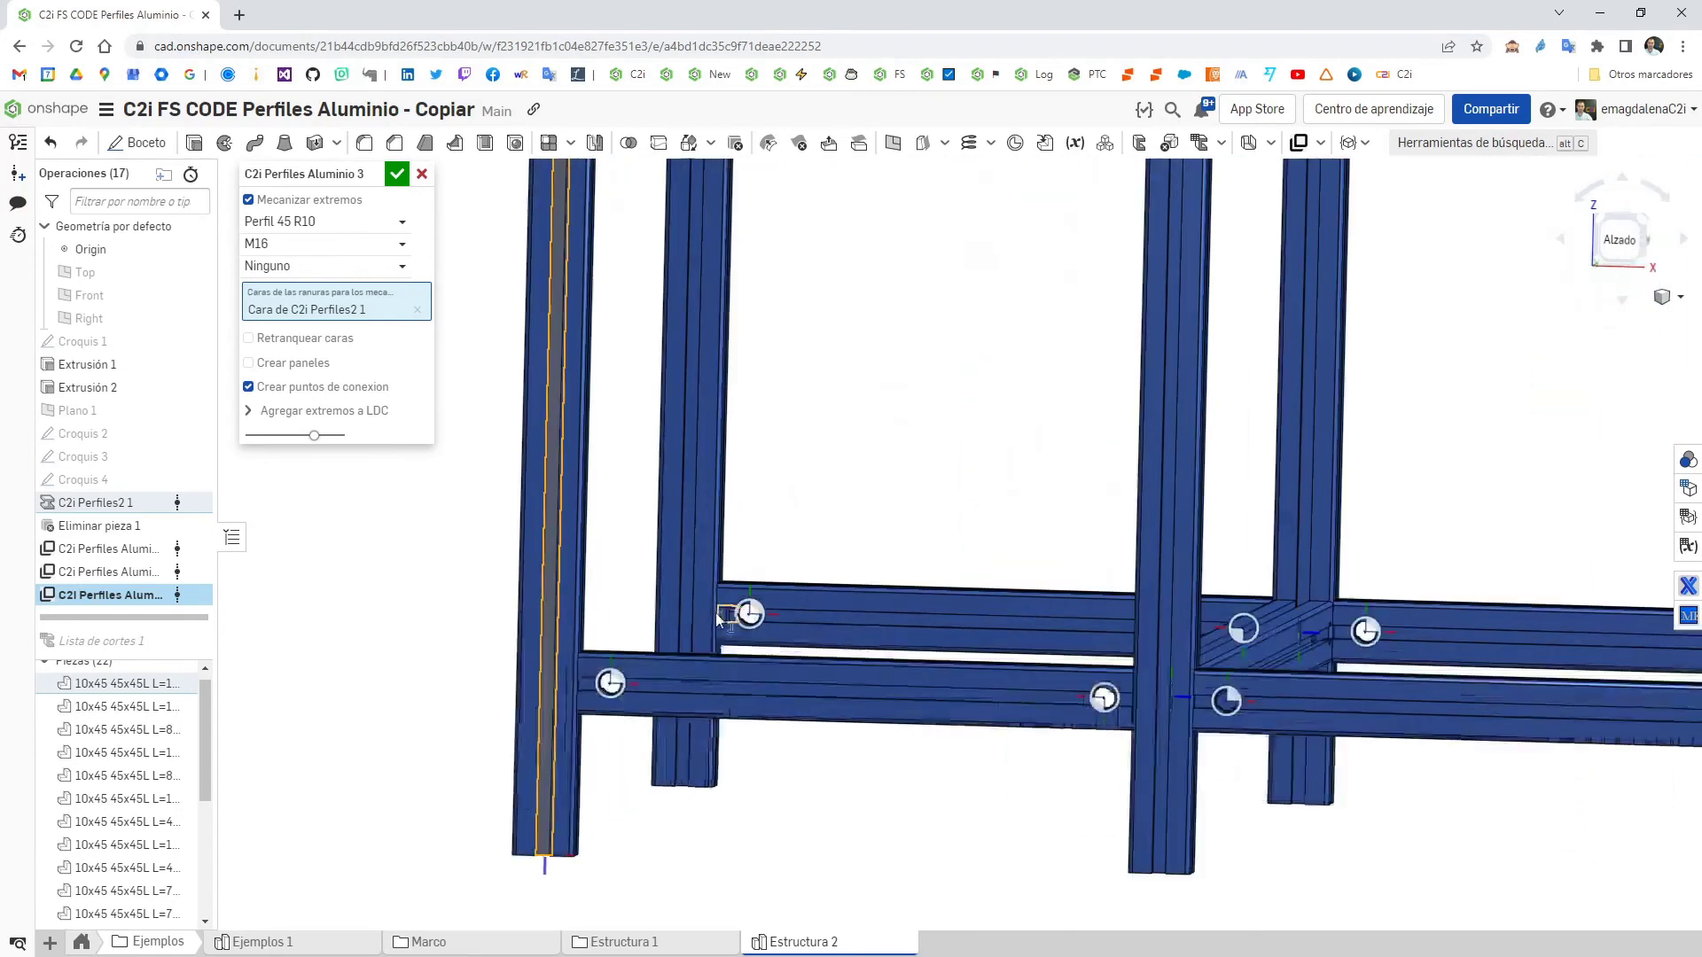
left_click(686, 602)
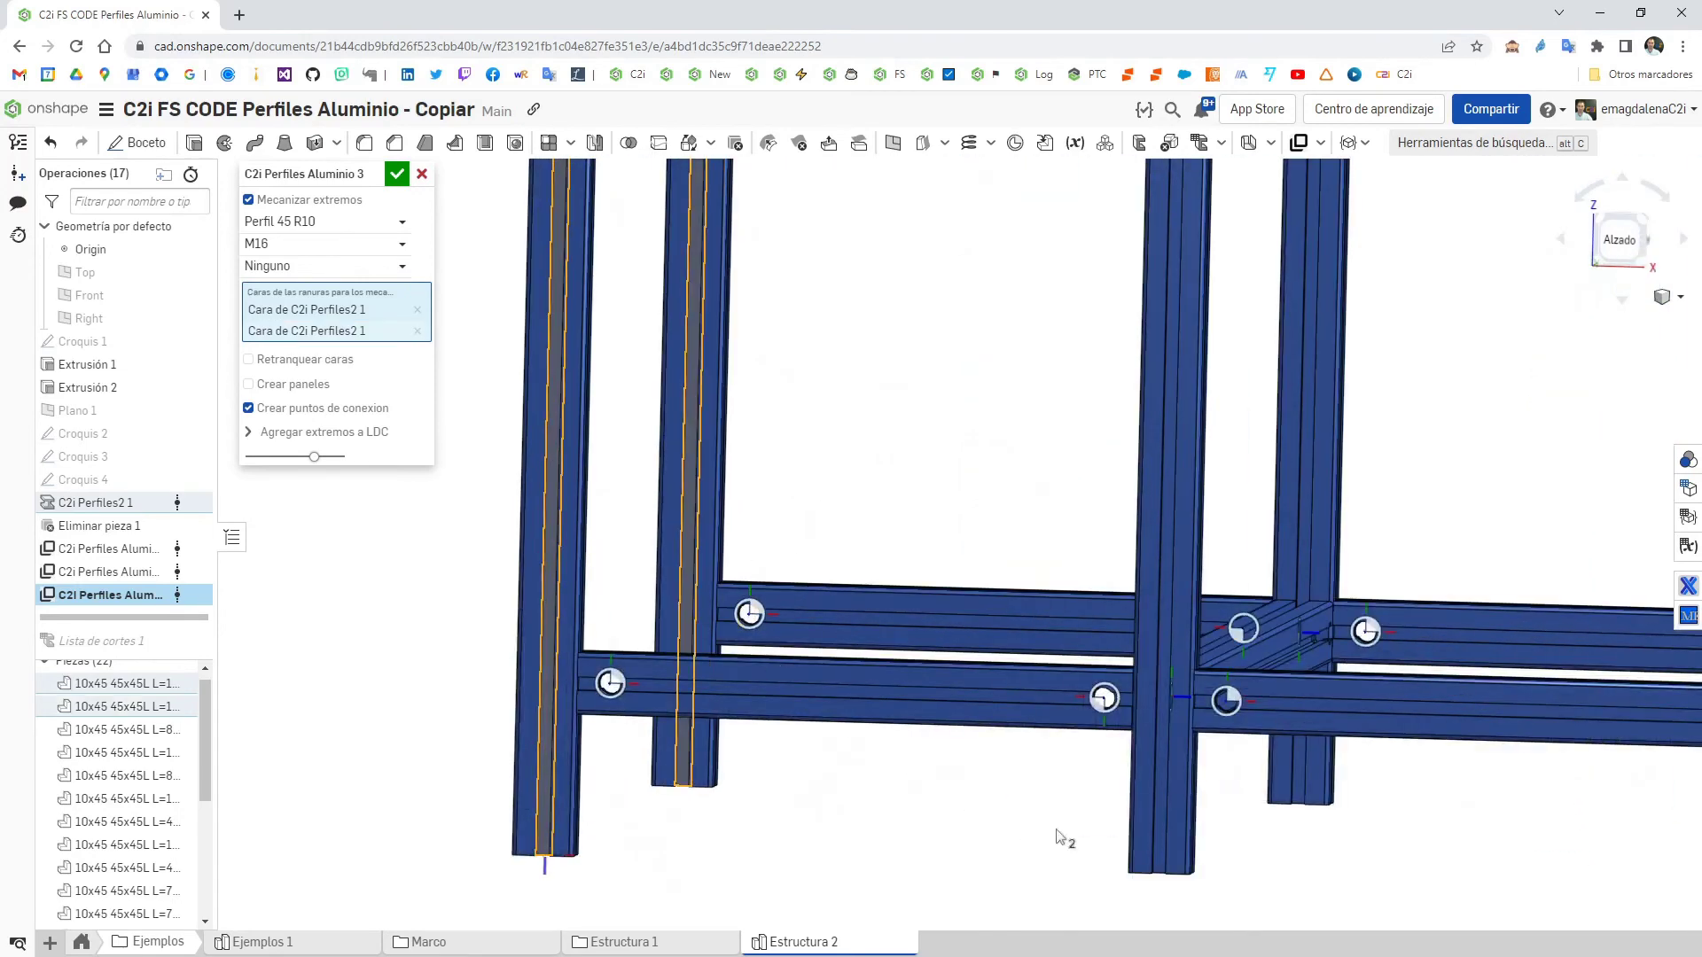
left_click(1156, 788)
left_click(1308, 783)
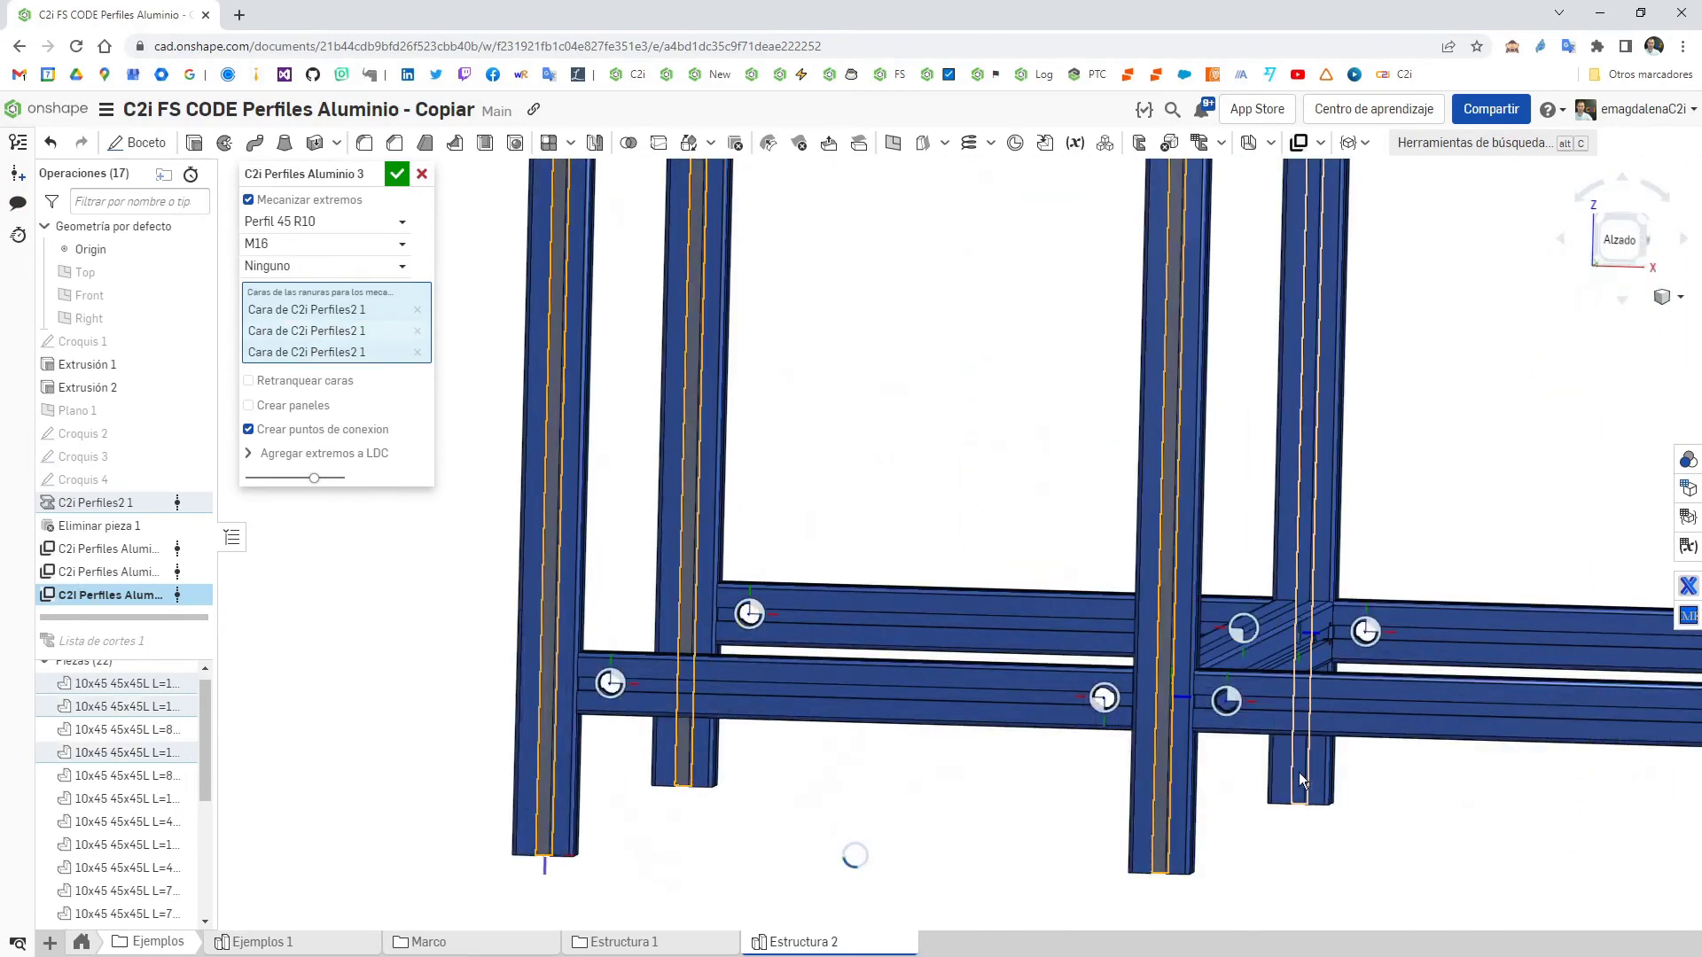
scroll(1308, 788, "down", 3)
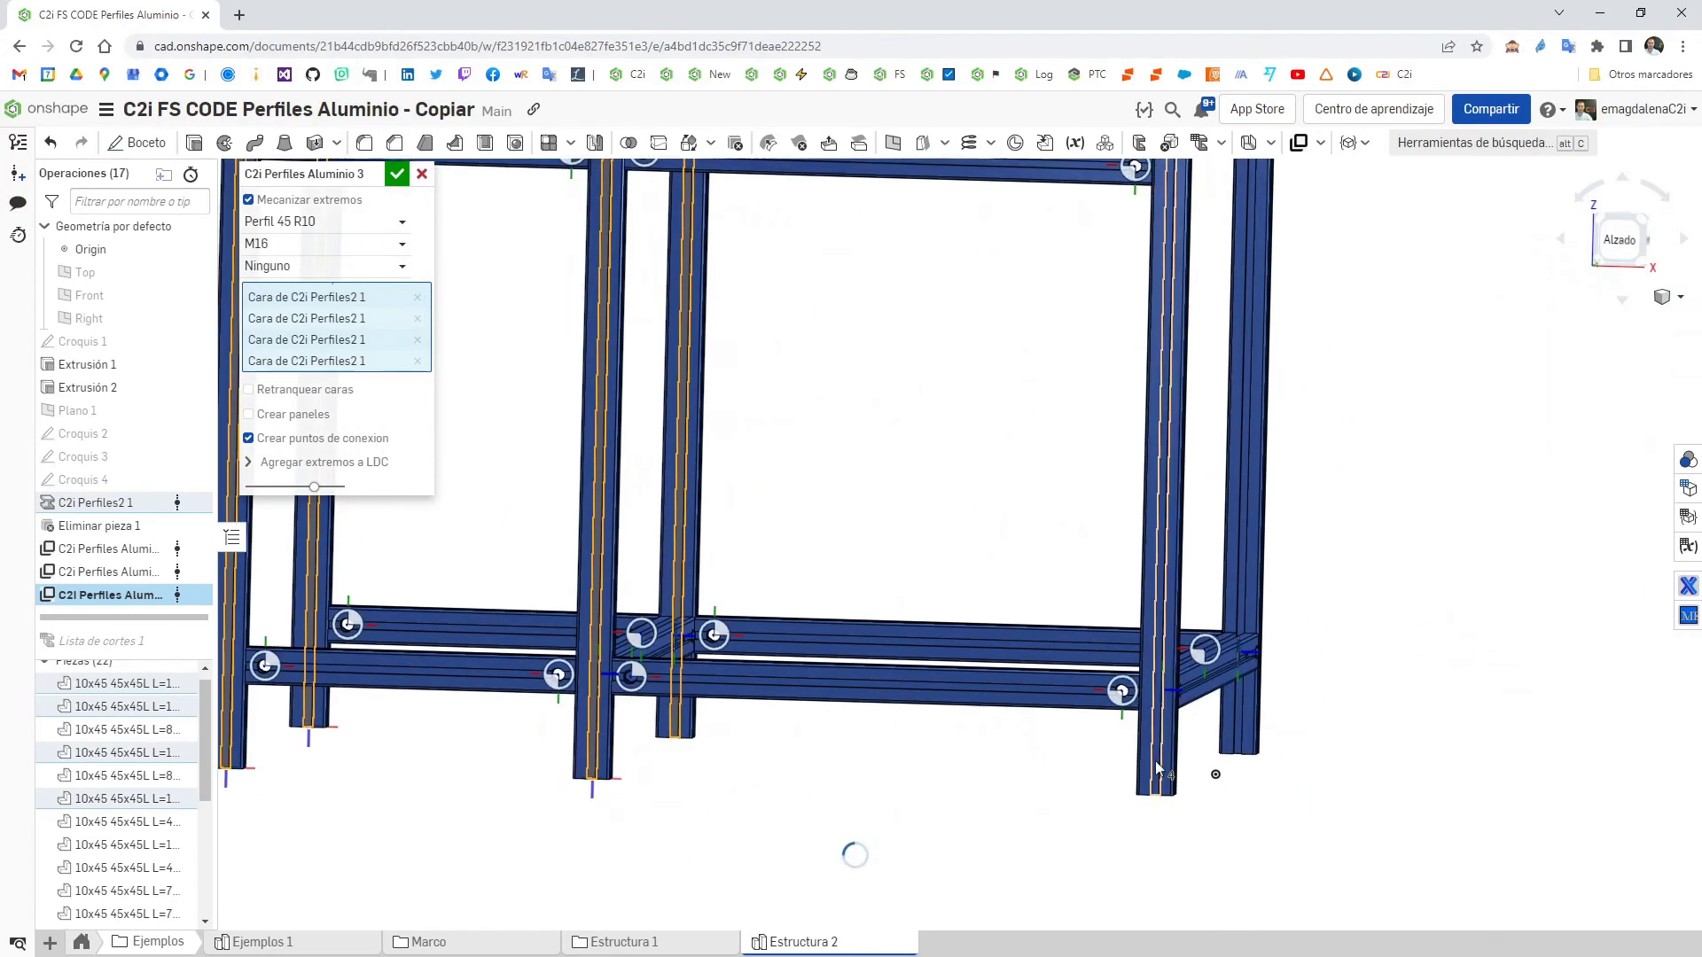
left_click(1161, 767)
left_click(1245, 737)
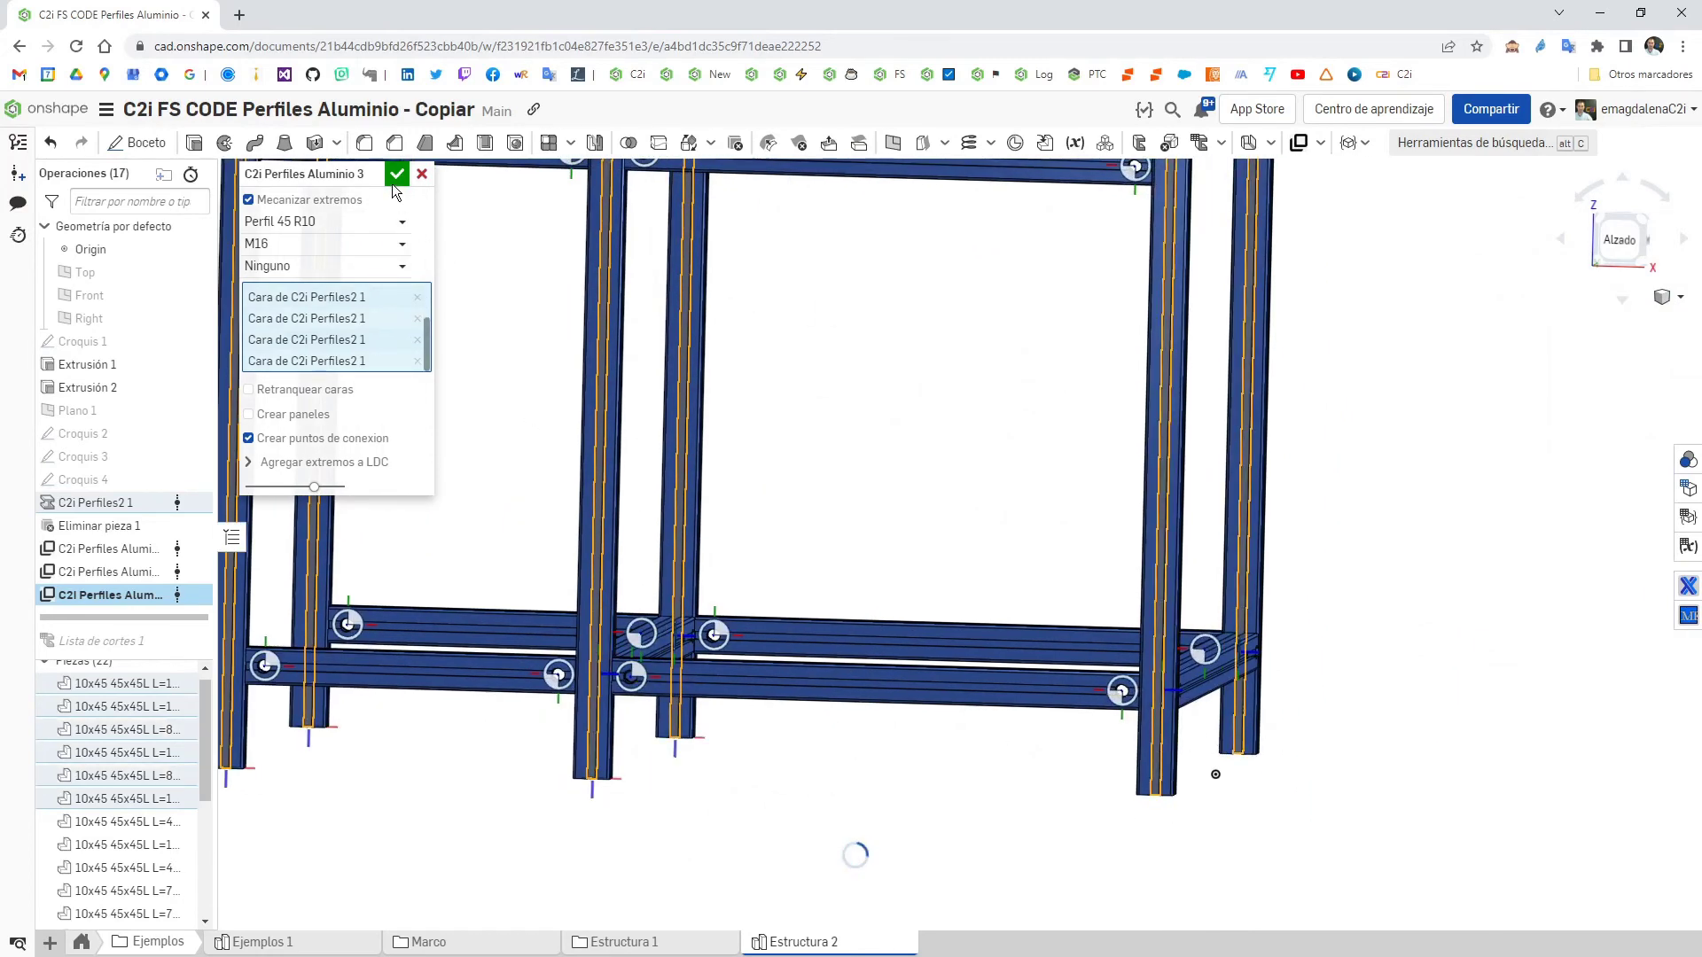
key("Return")
- Hide the connection points of all three C2i Perfiles Aluminio features, showing the whole frame in isometric view
key("f")
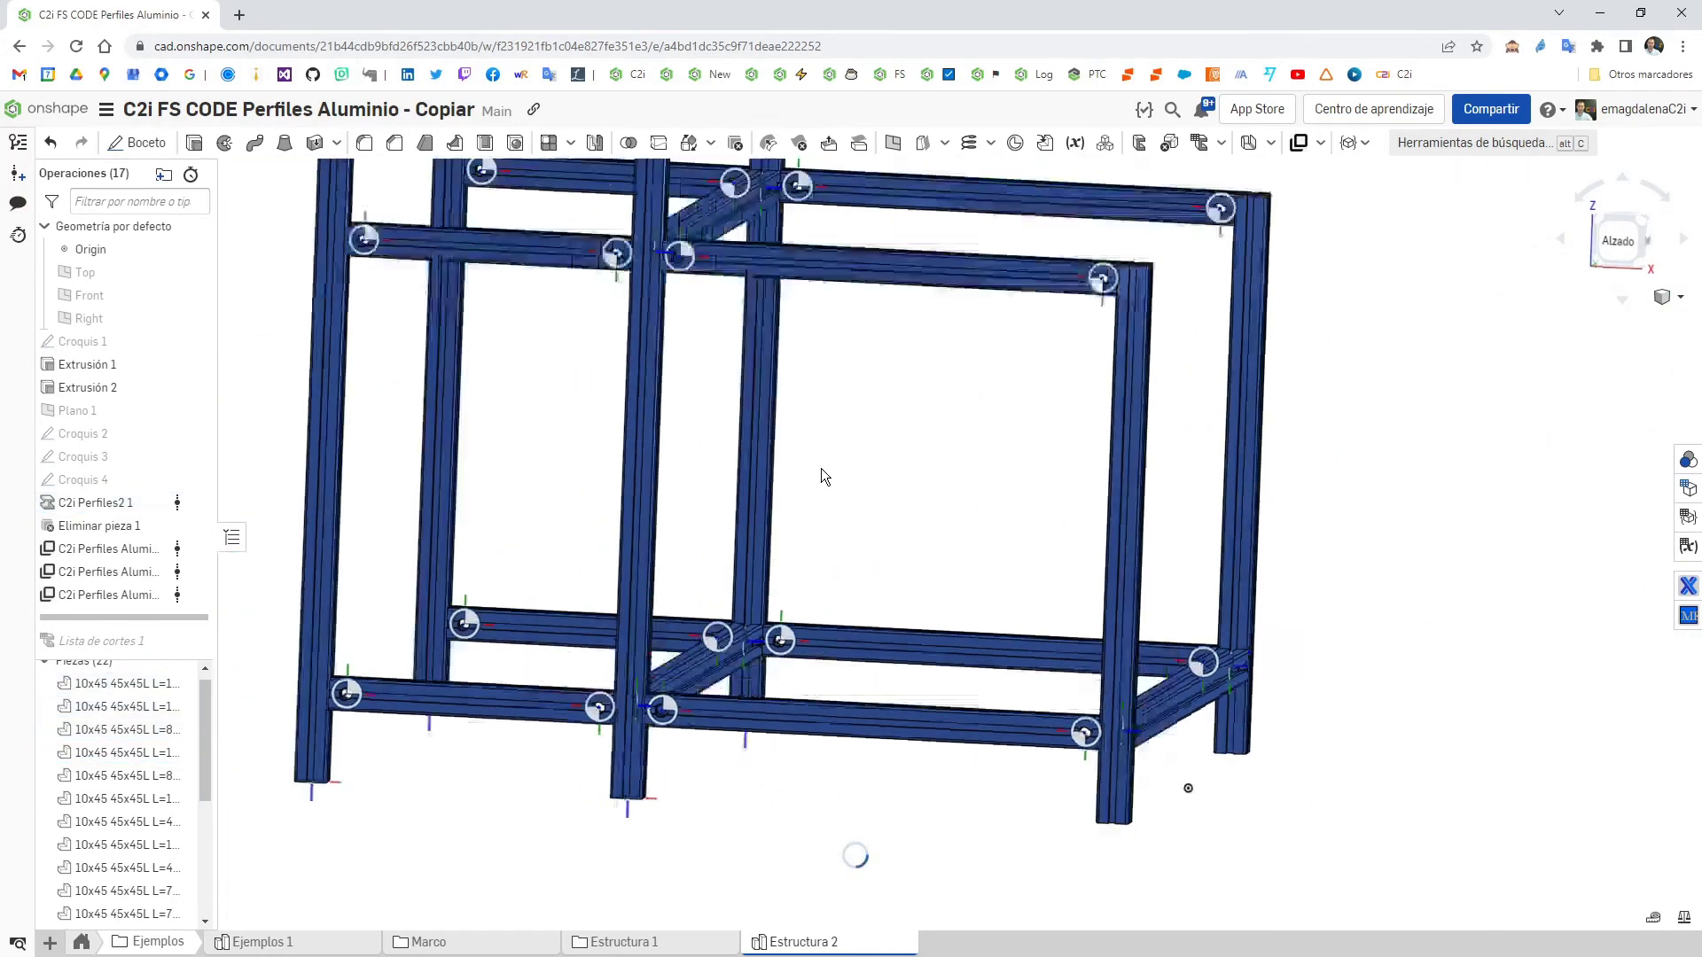
key("shift+7")
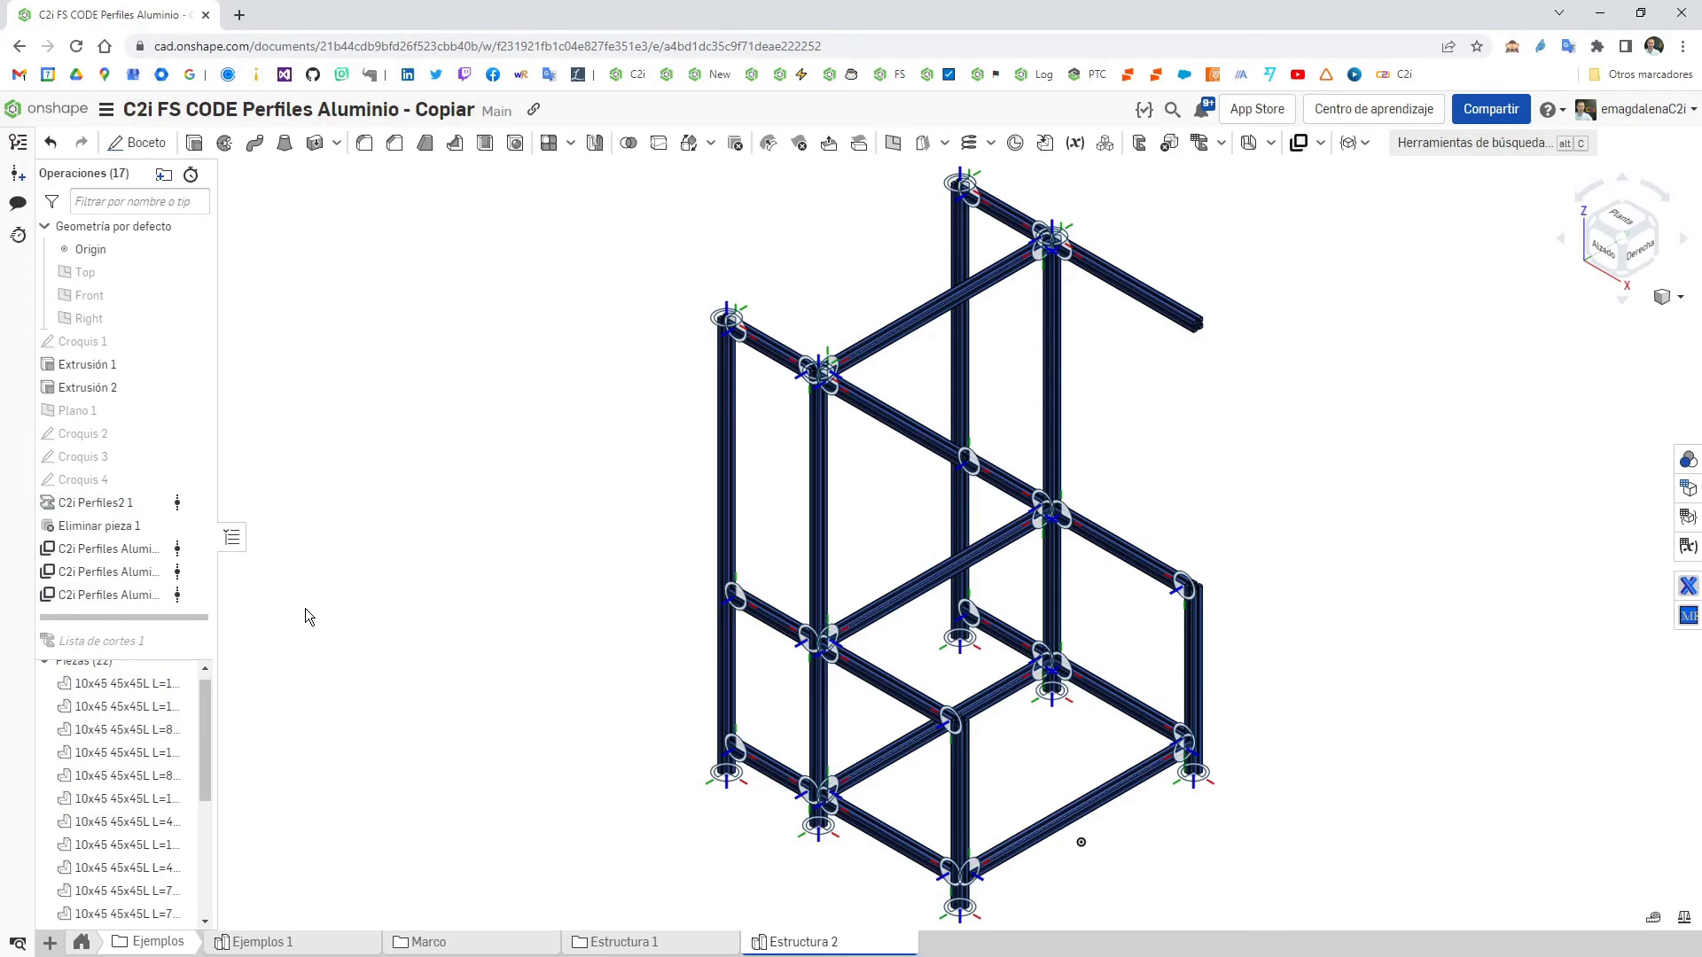
left_click(195, 549)
left_click(195, 572)
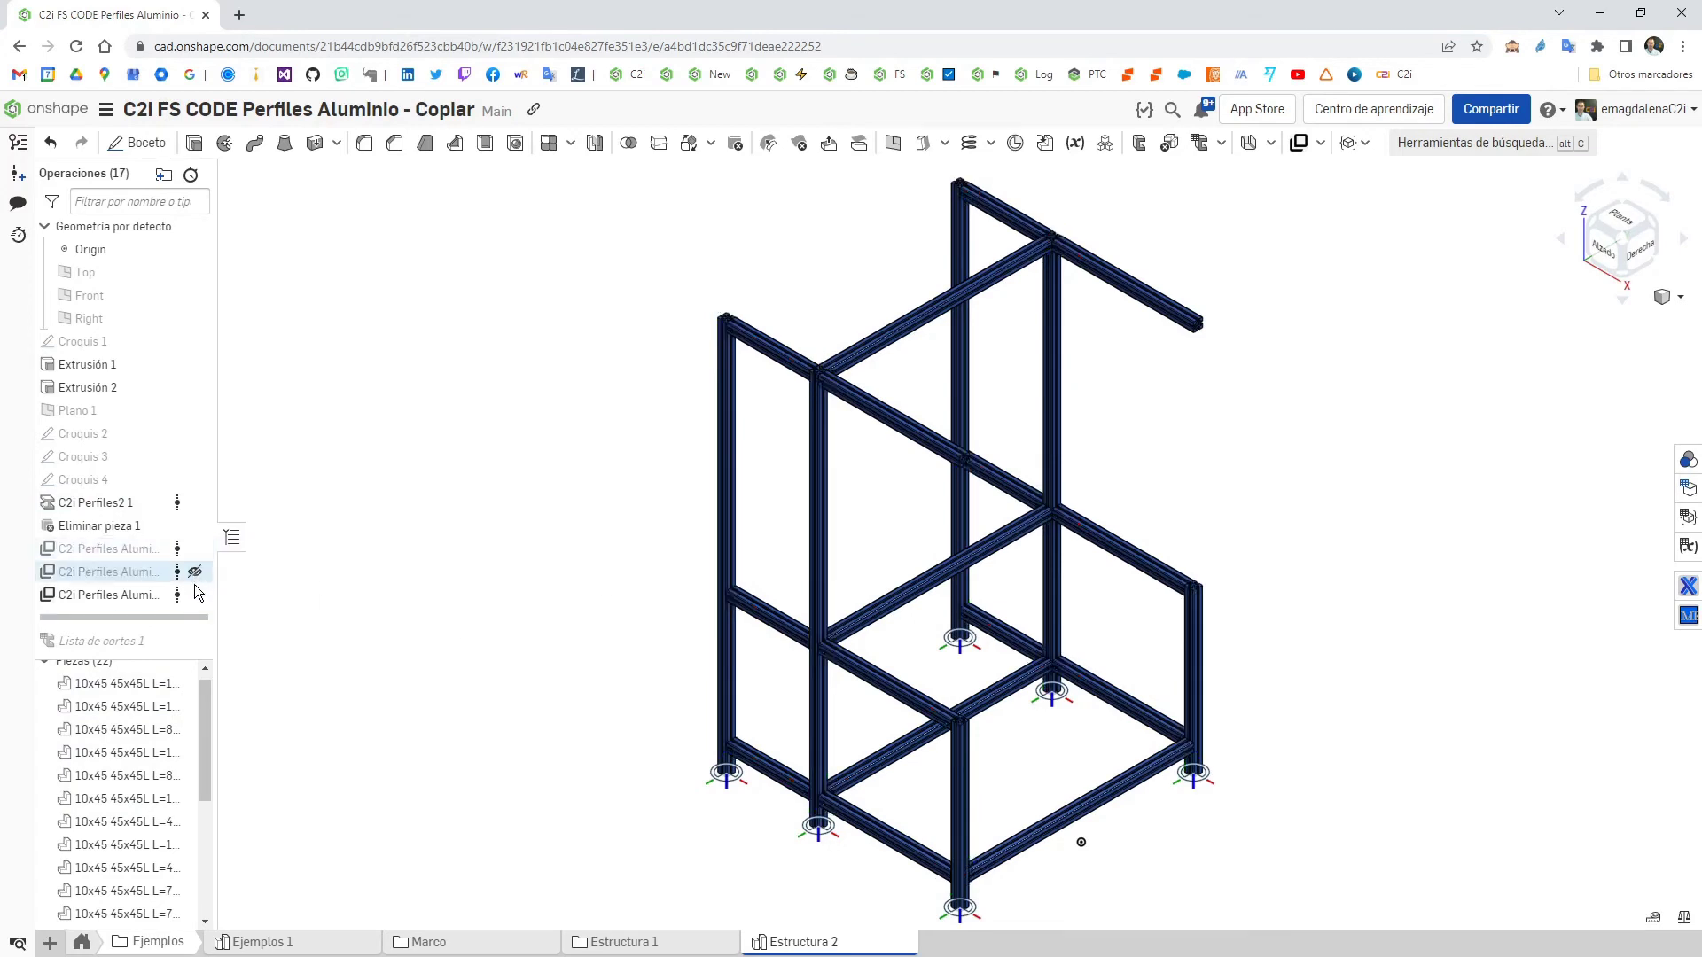
left_click(195, 594)
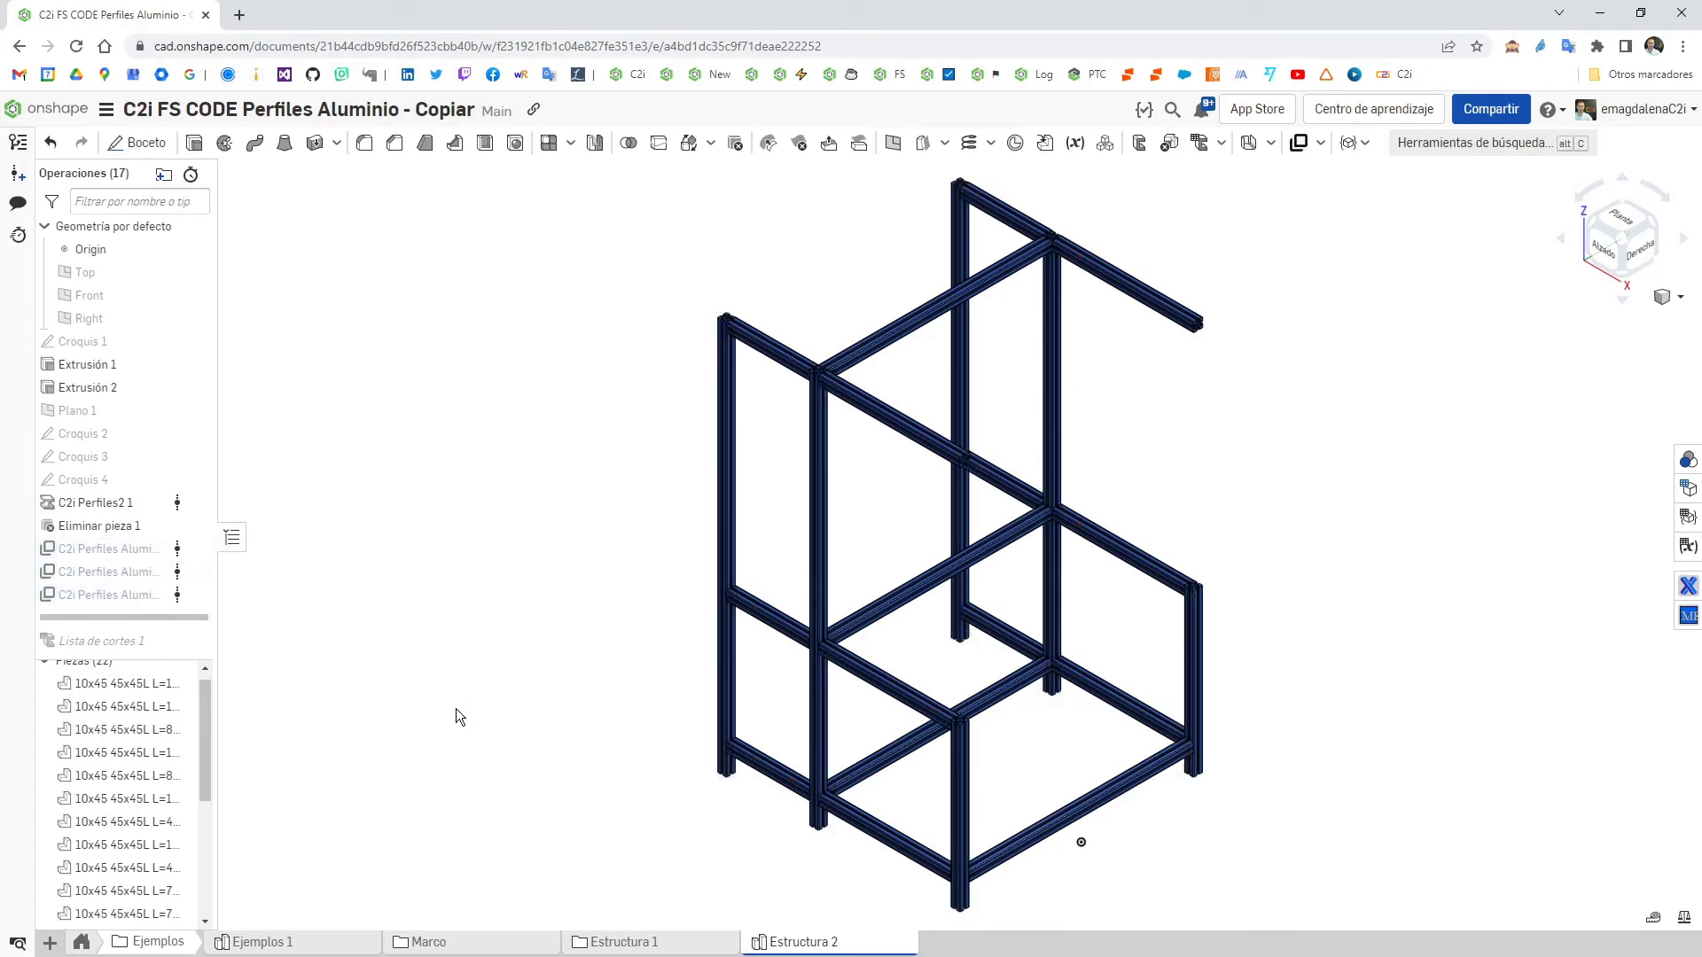
left_click_drag(188, 618, 186, 640)
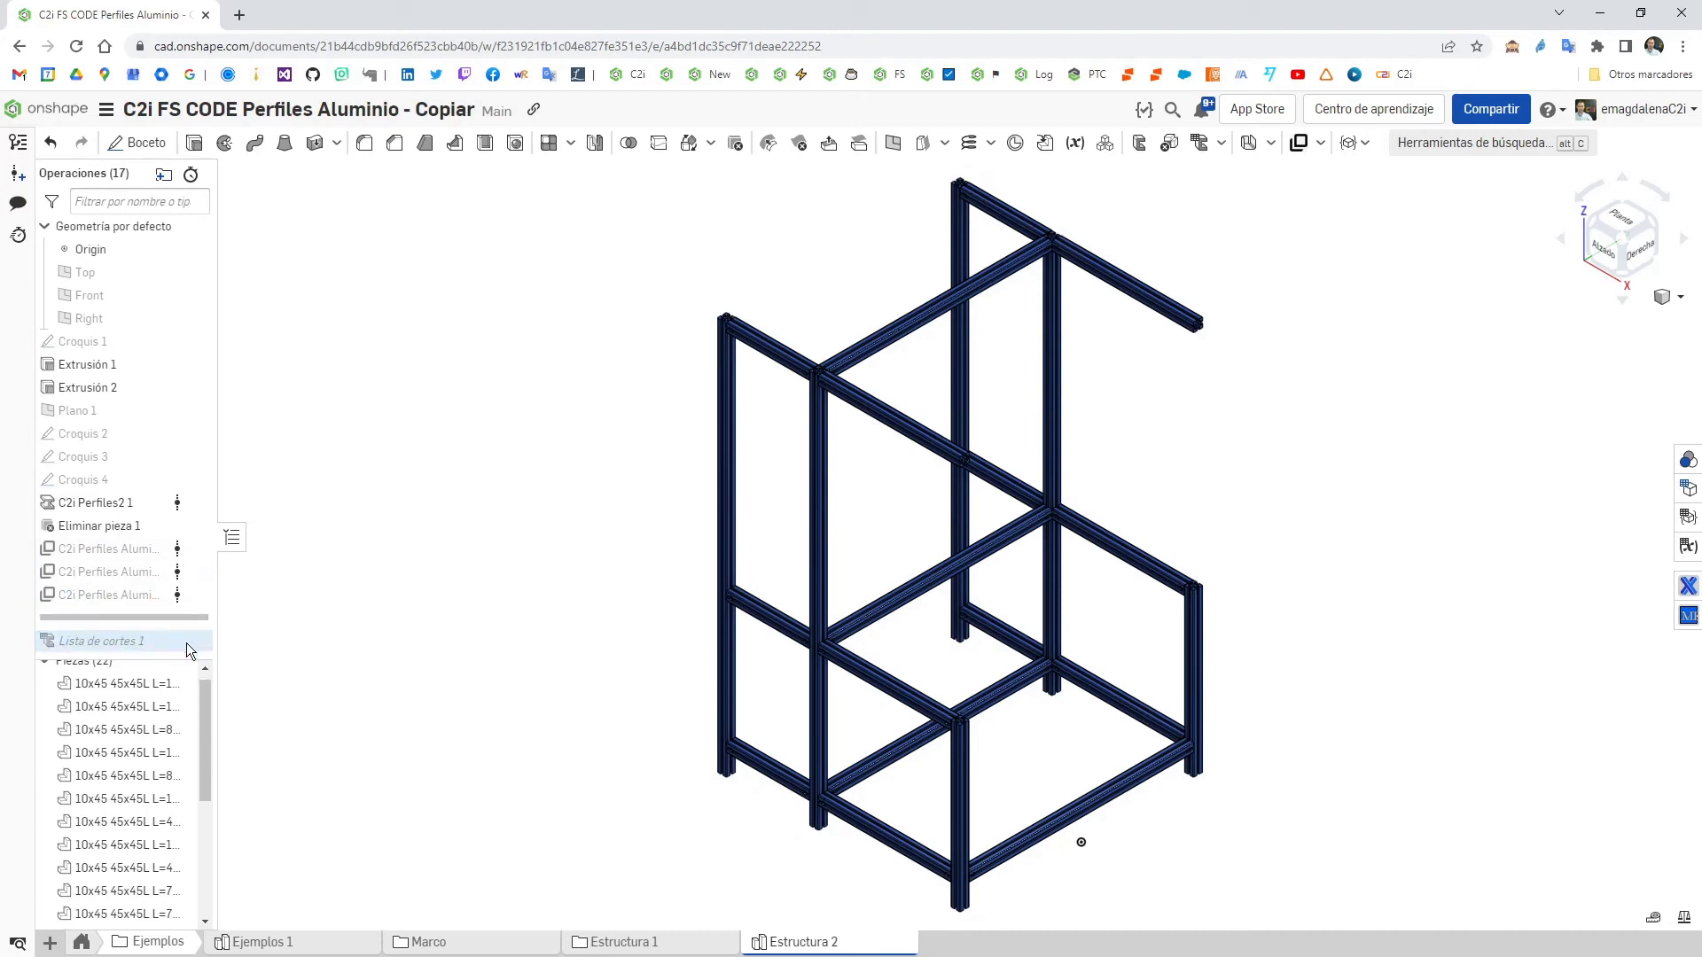
left_click_drag(1264, 439, 1446, 367)
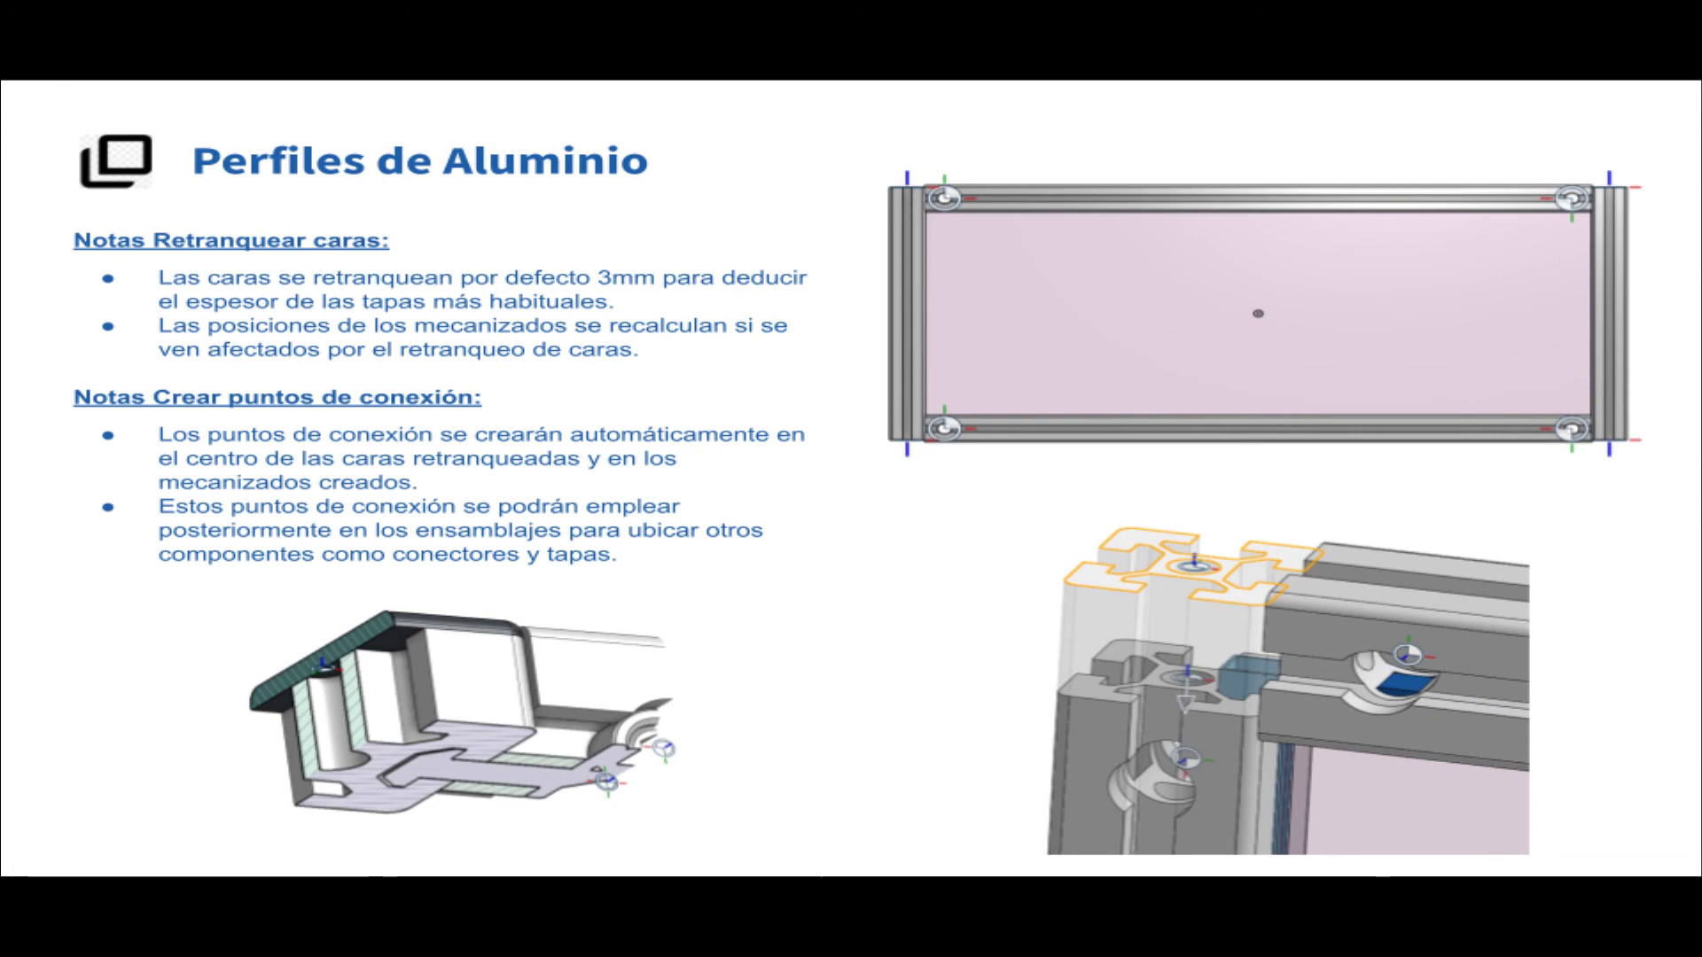
key("Right")
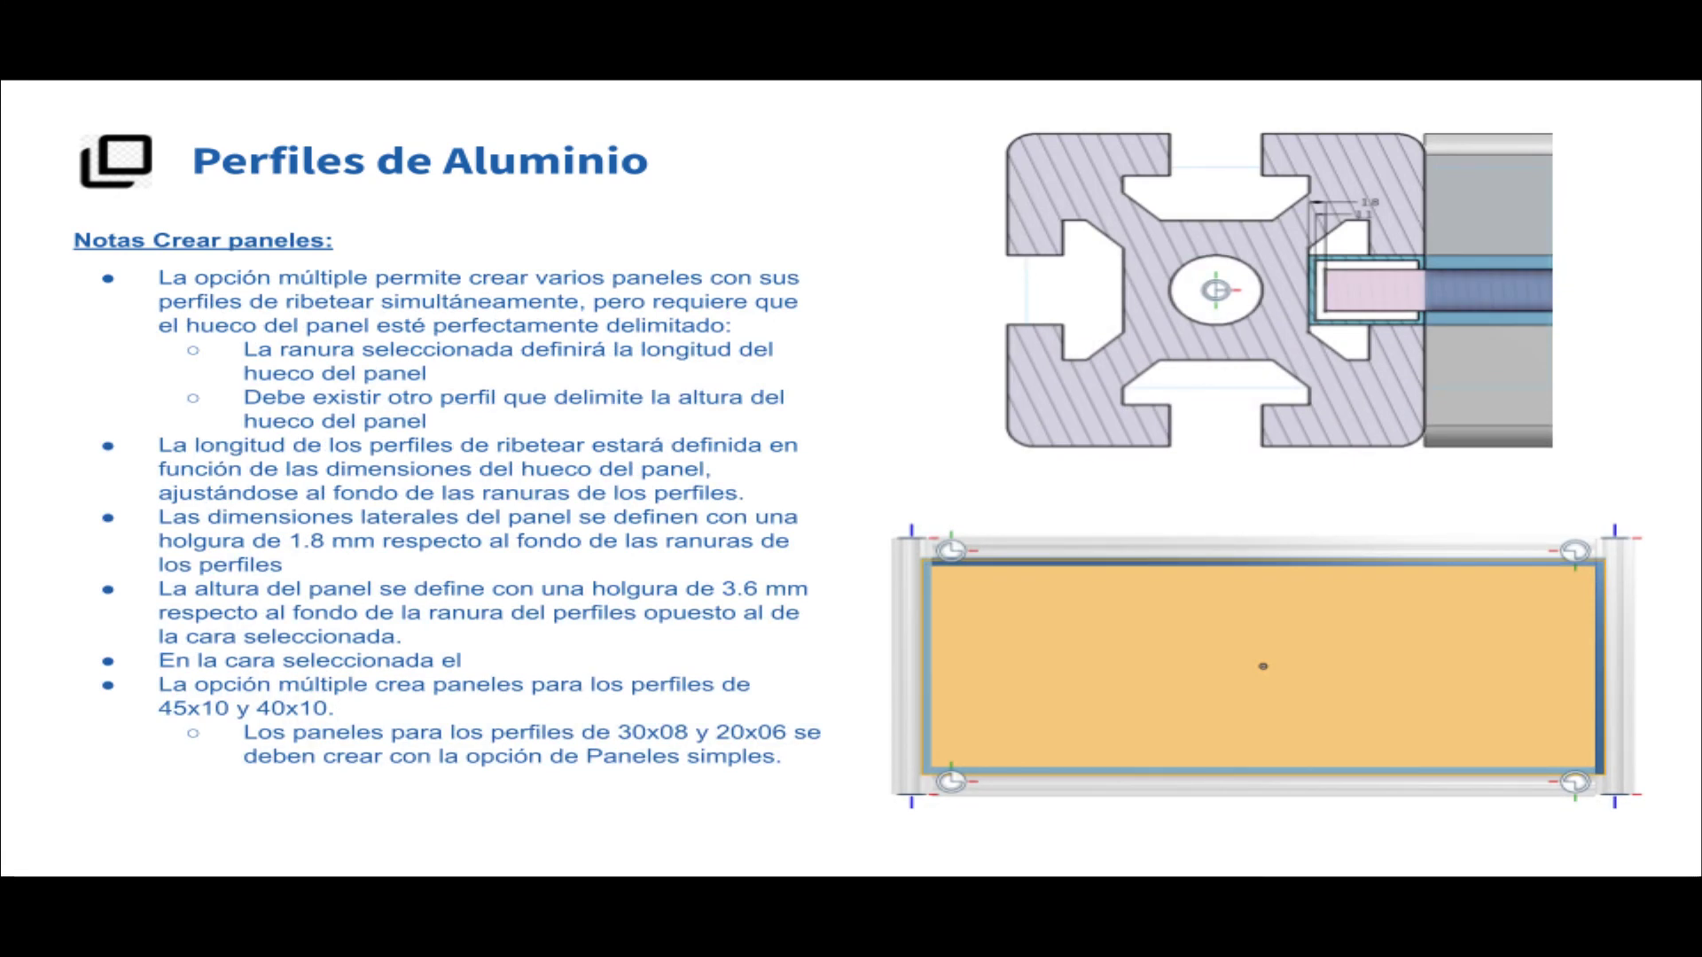
key("Right")
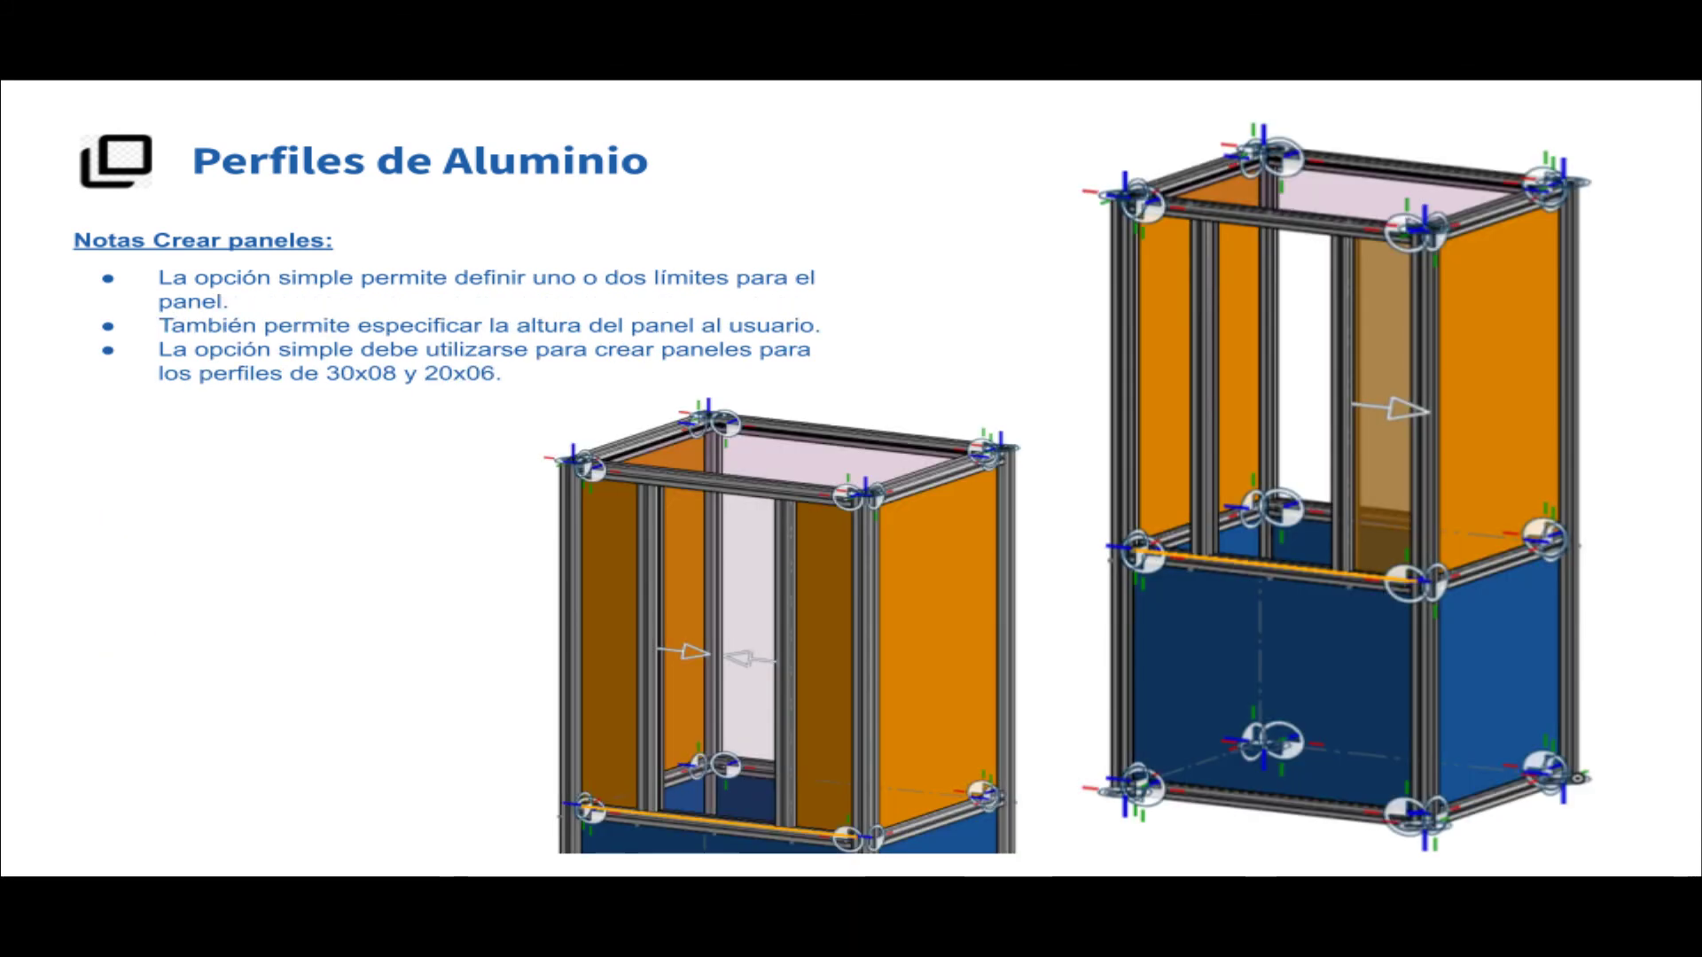